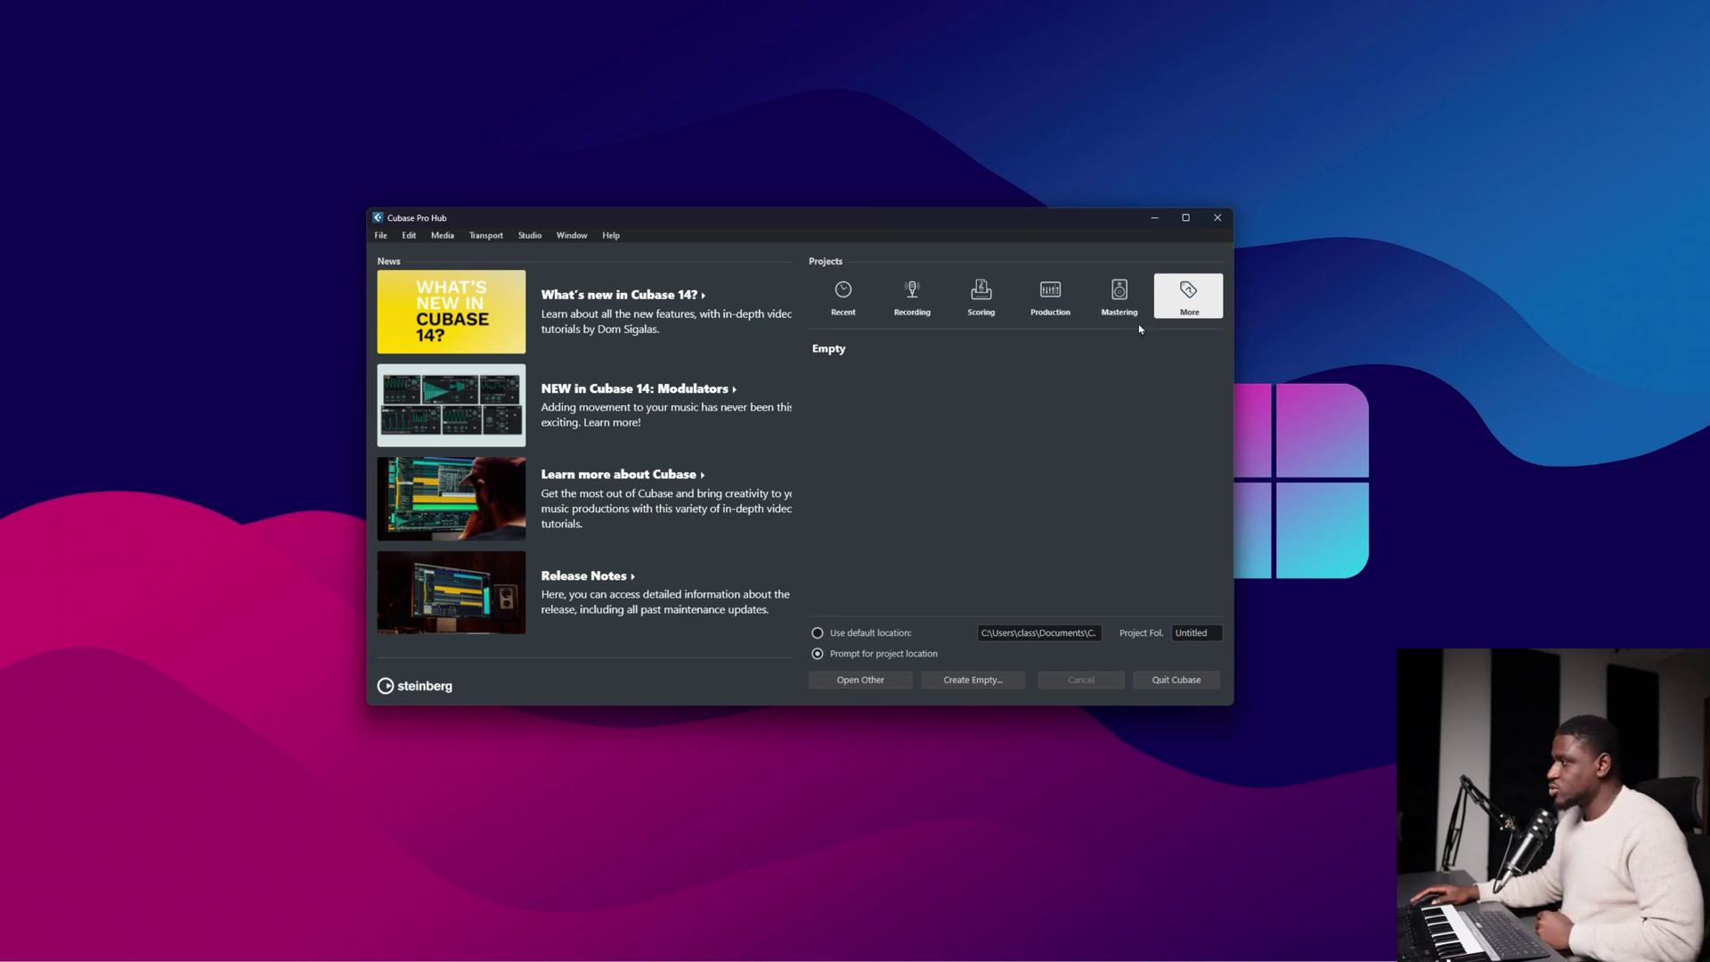
Show the Recent projects list, then go back to the More category that holds the Empty template.
click(842, 294)
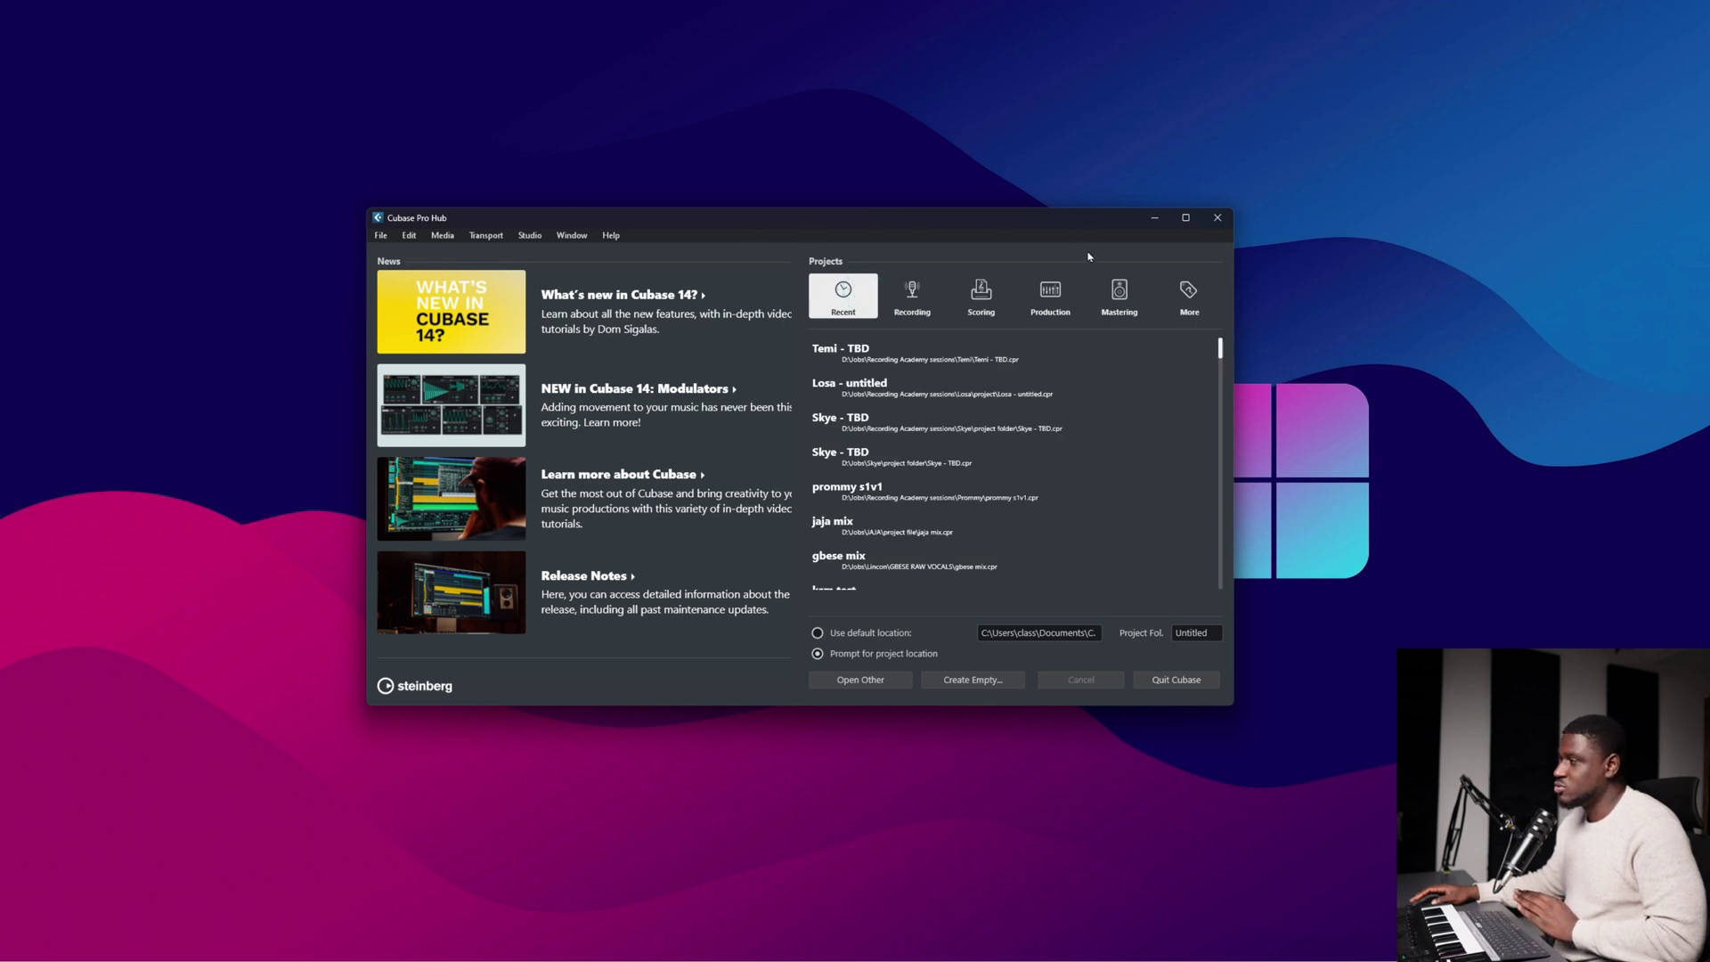
click(1187, 294)
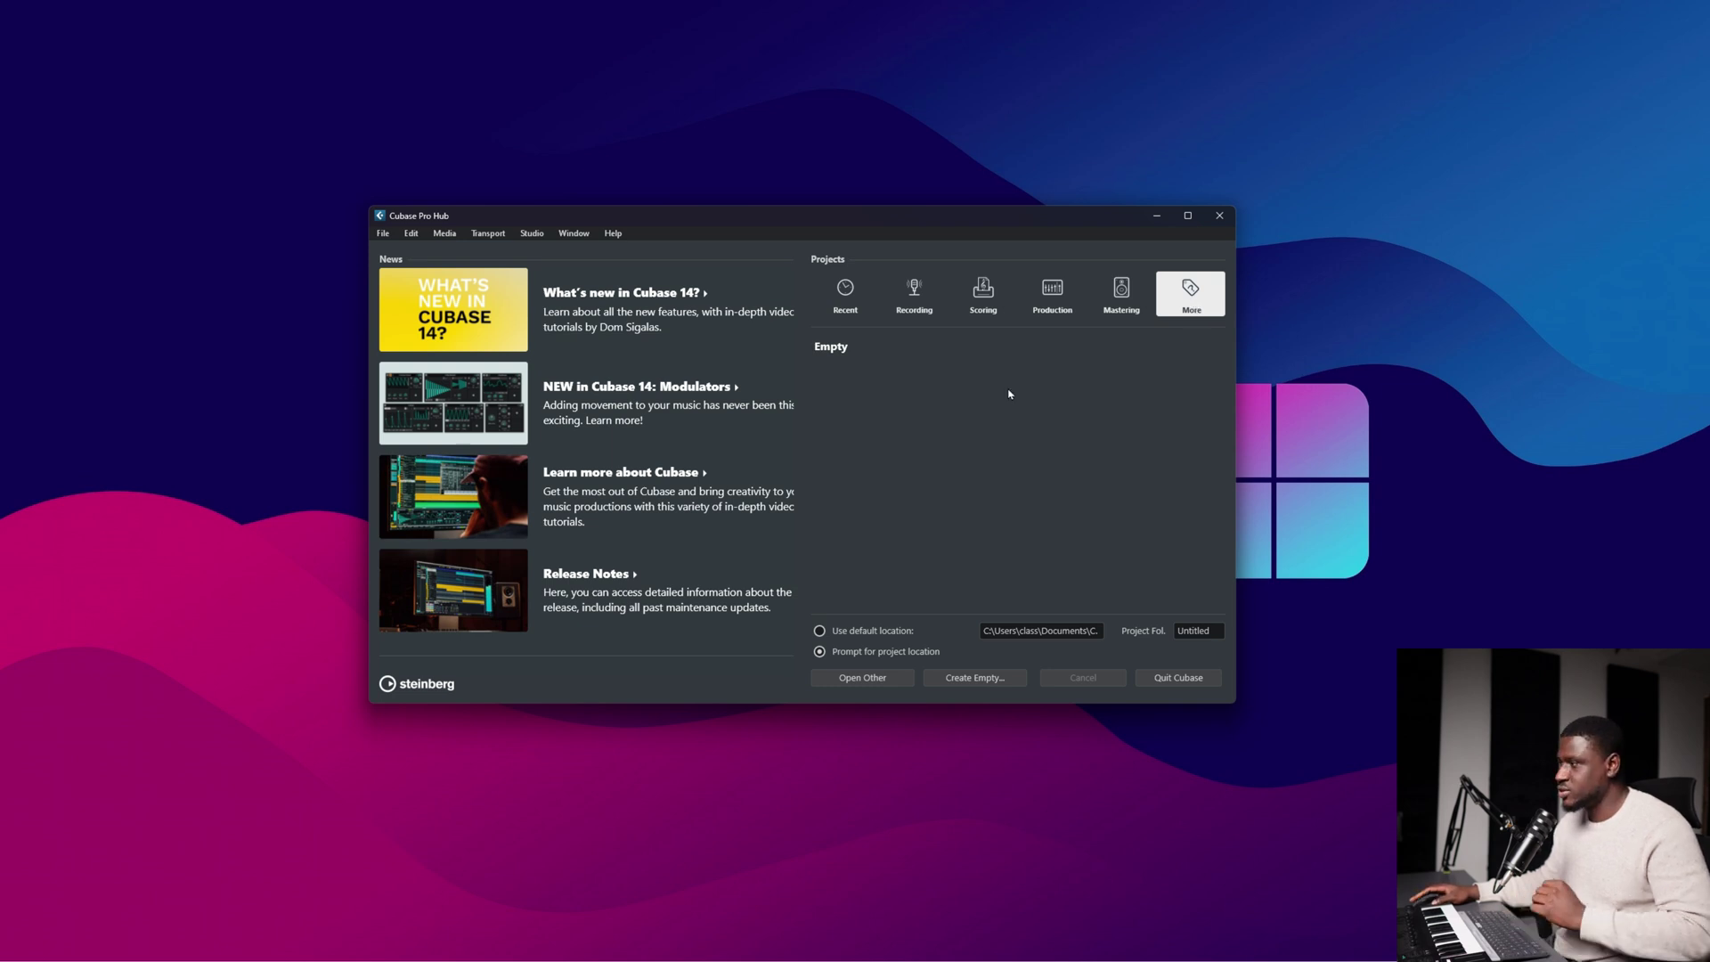
Select the Empty template and keep Prompt for project location instead of the default location.
click(909, 356)
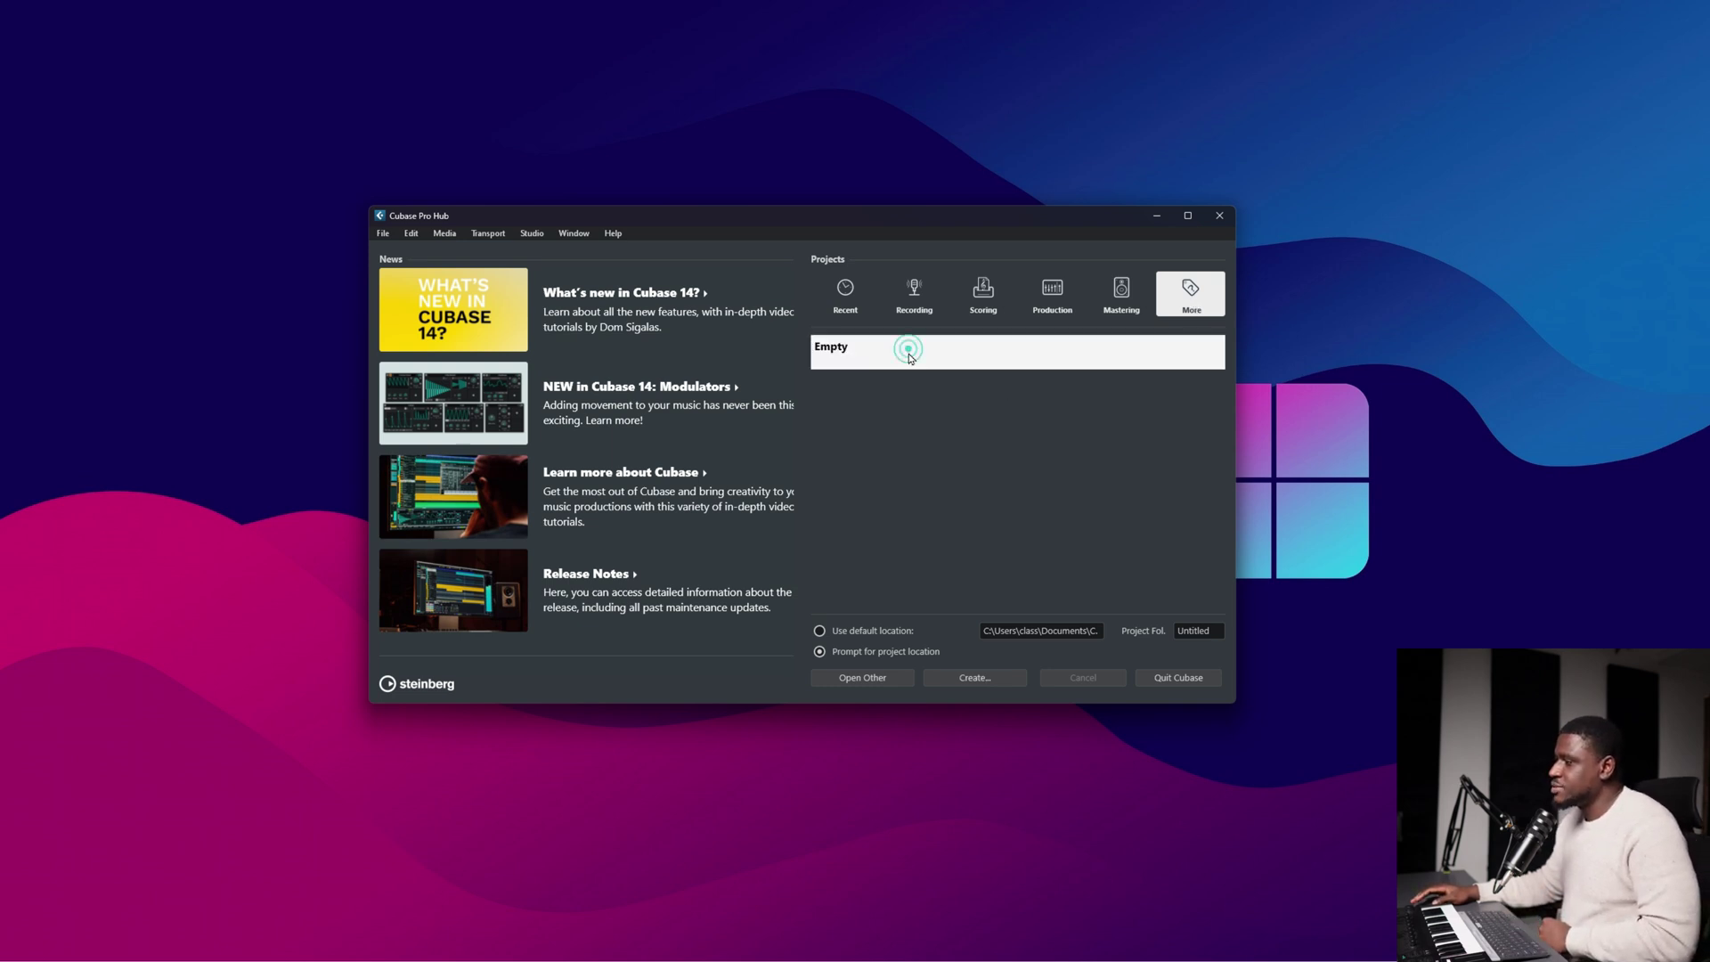
click(892, 632)
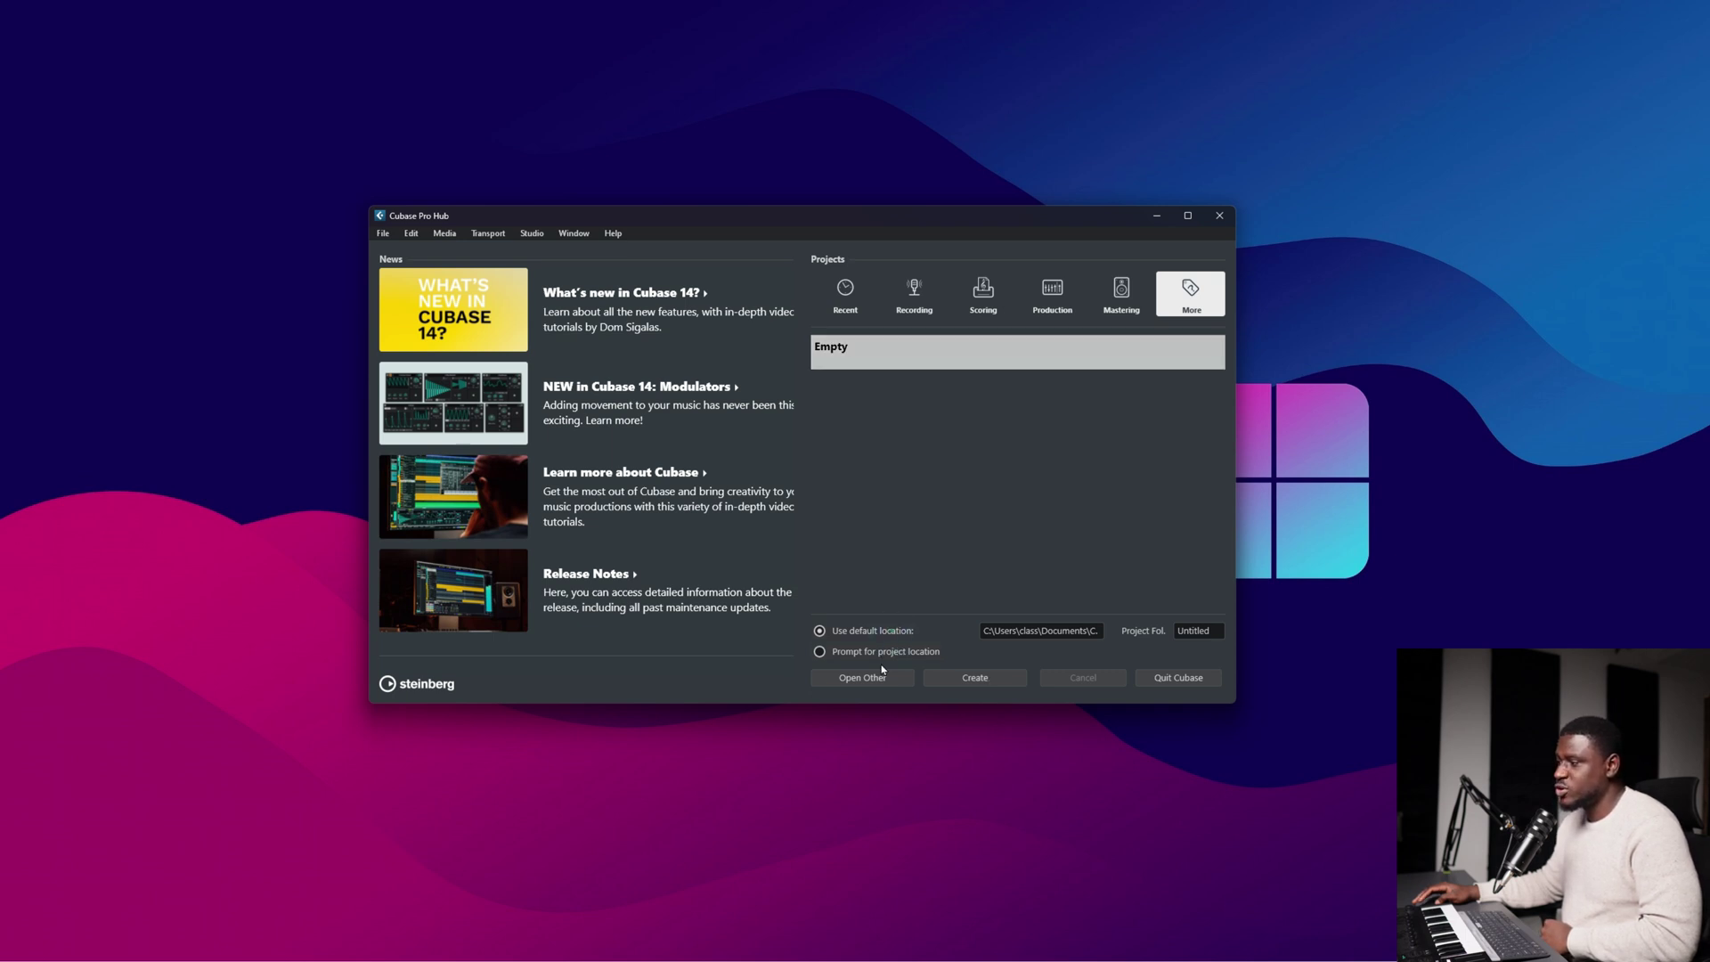
click(887, 660)
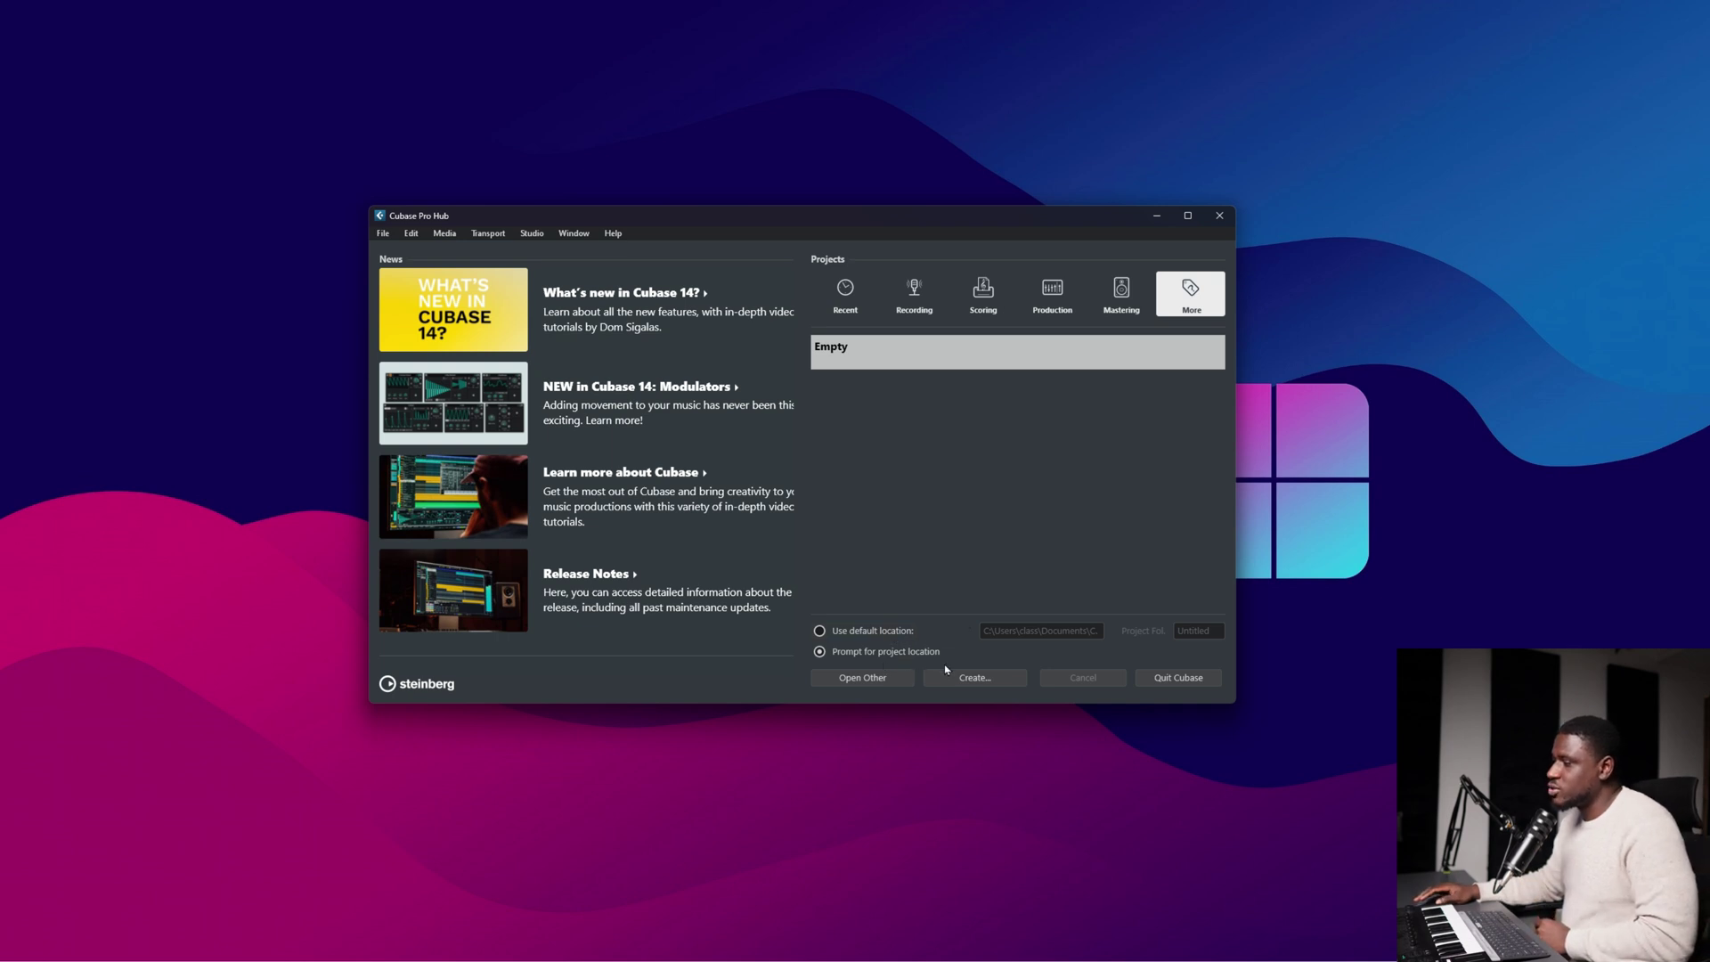
Start the empty project, then create and open a new 'tutorial' folder under Jobs.
click(976, 679)
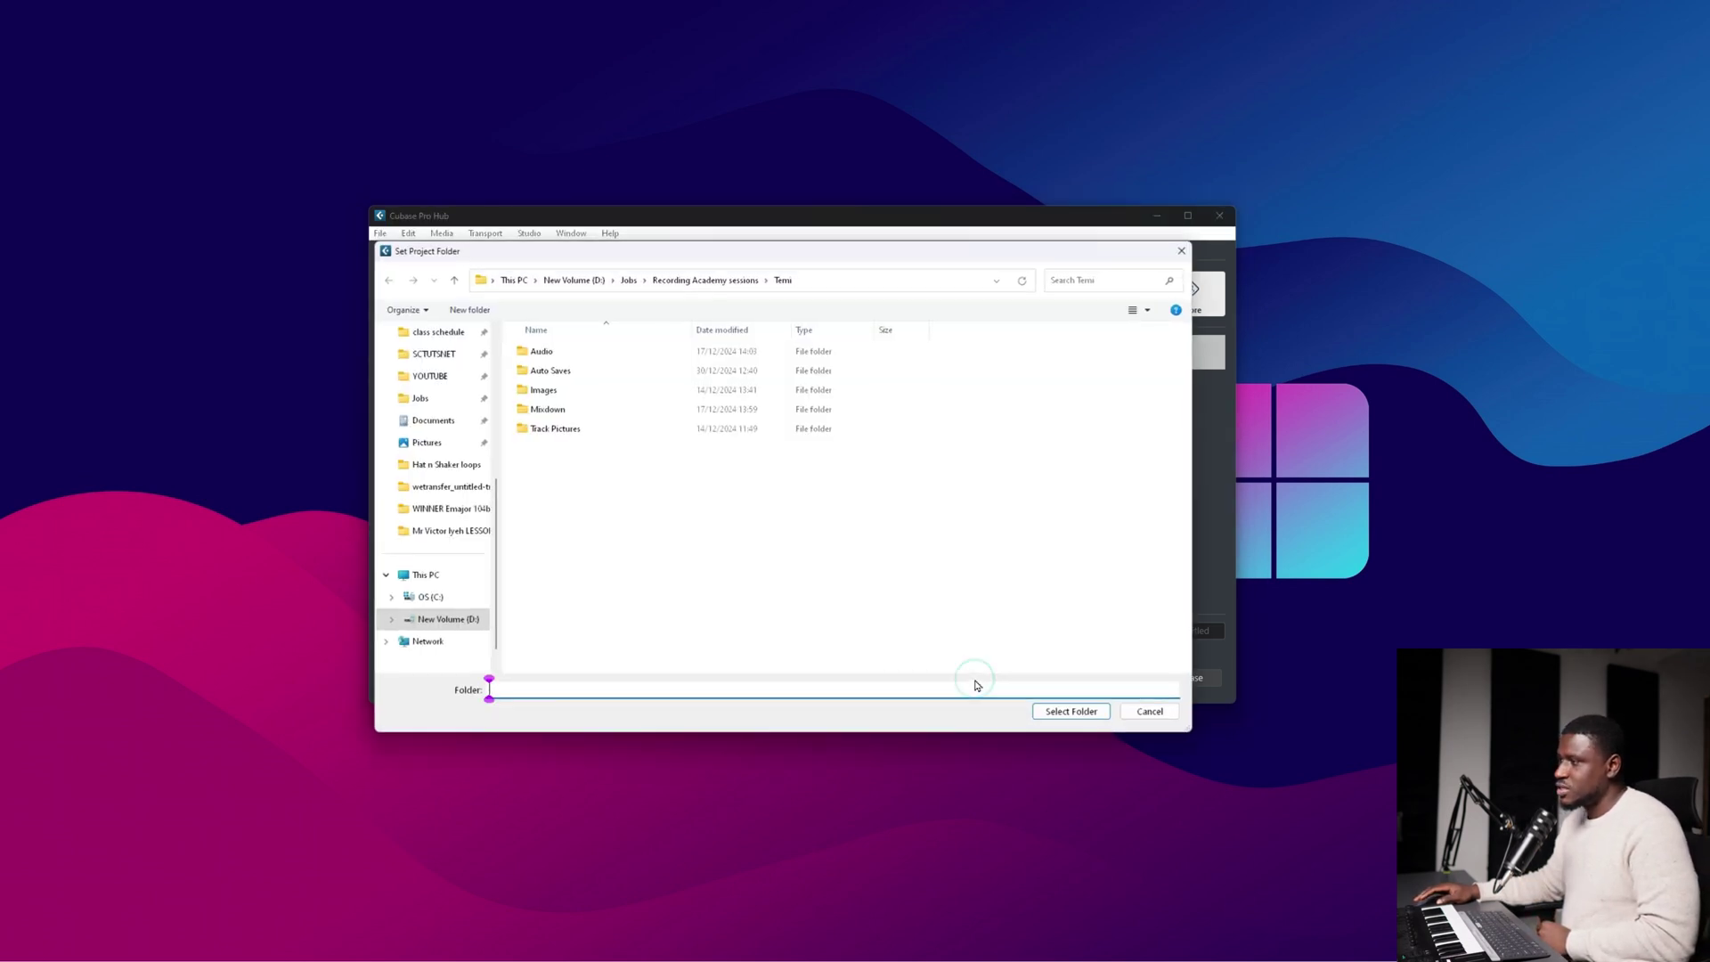
click(629, 281)
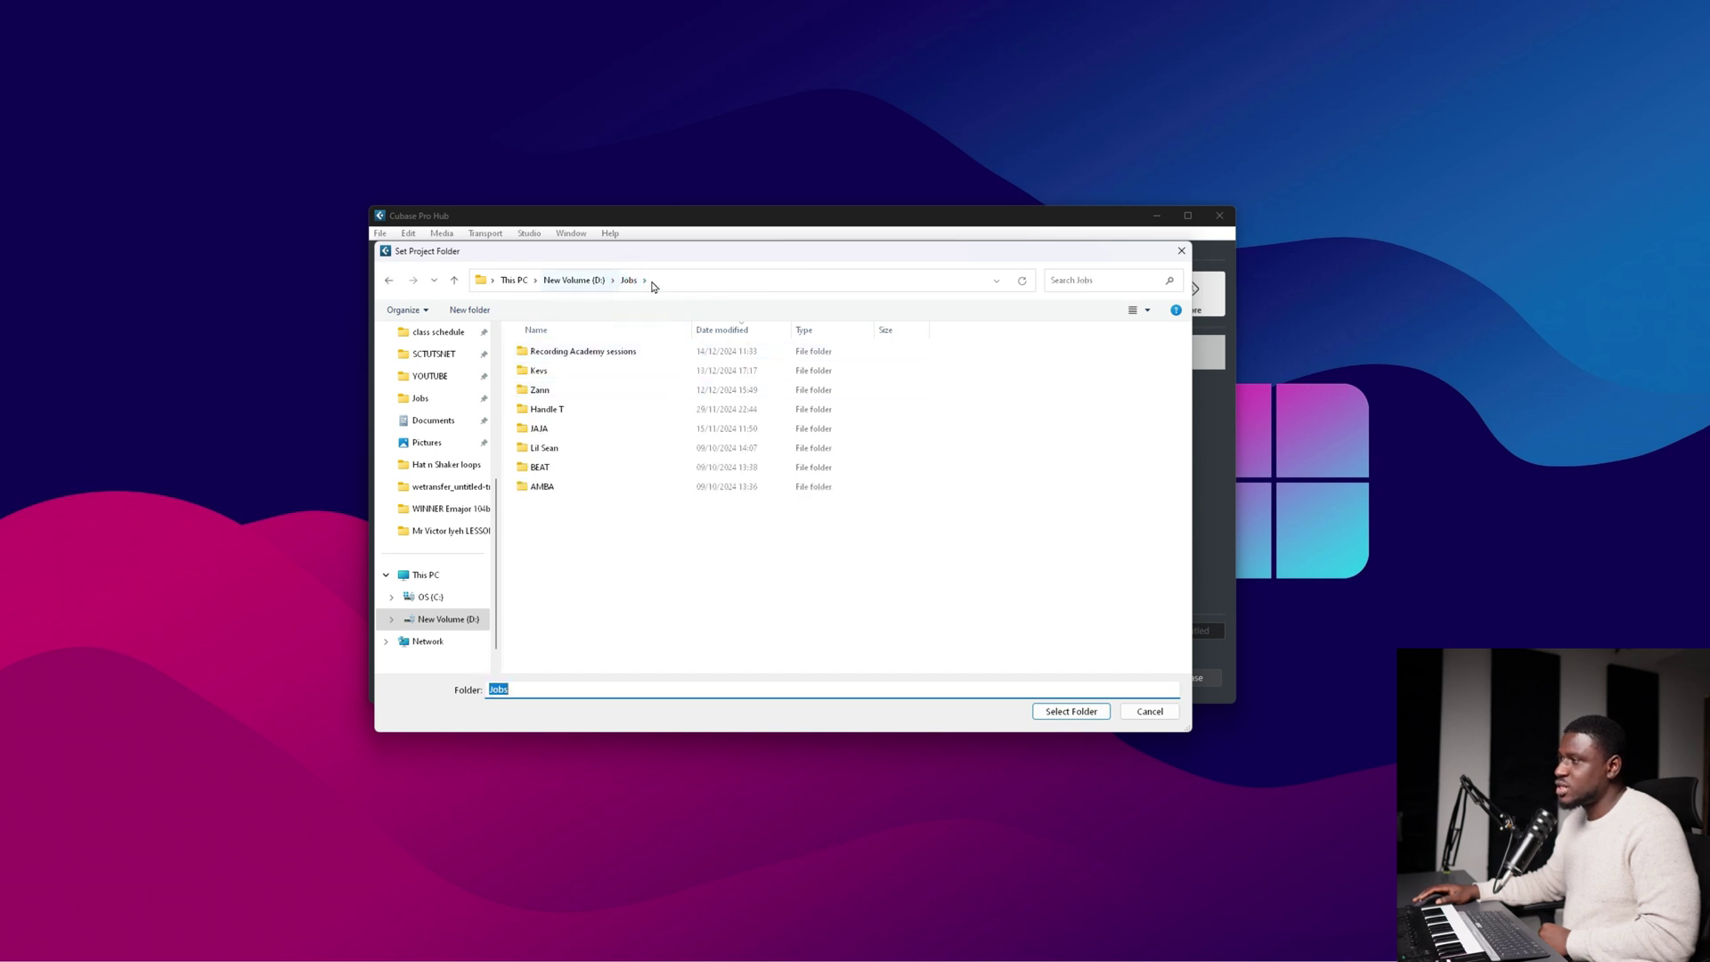
right_click(545, 538)
mouse_move(629, 668)
click(756, 671)
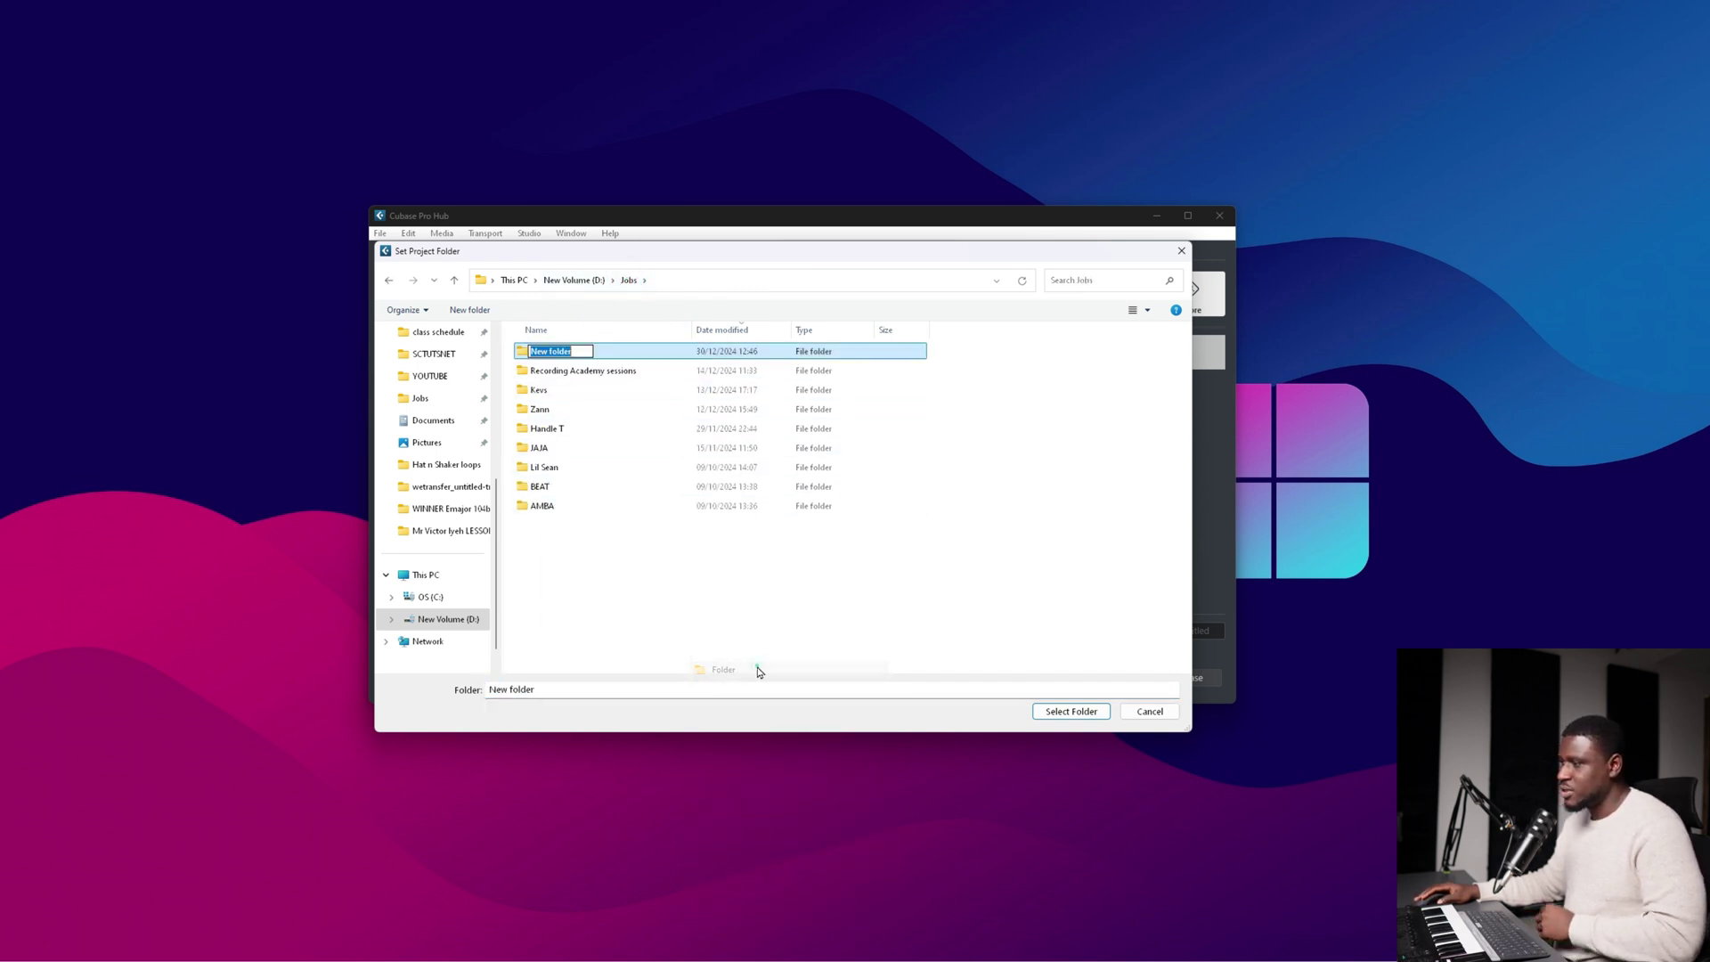
text(tutorial)
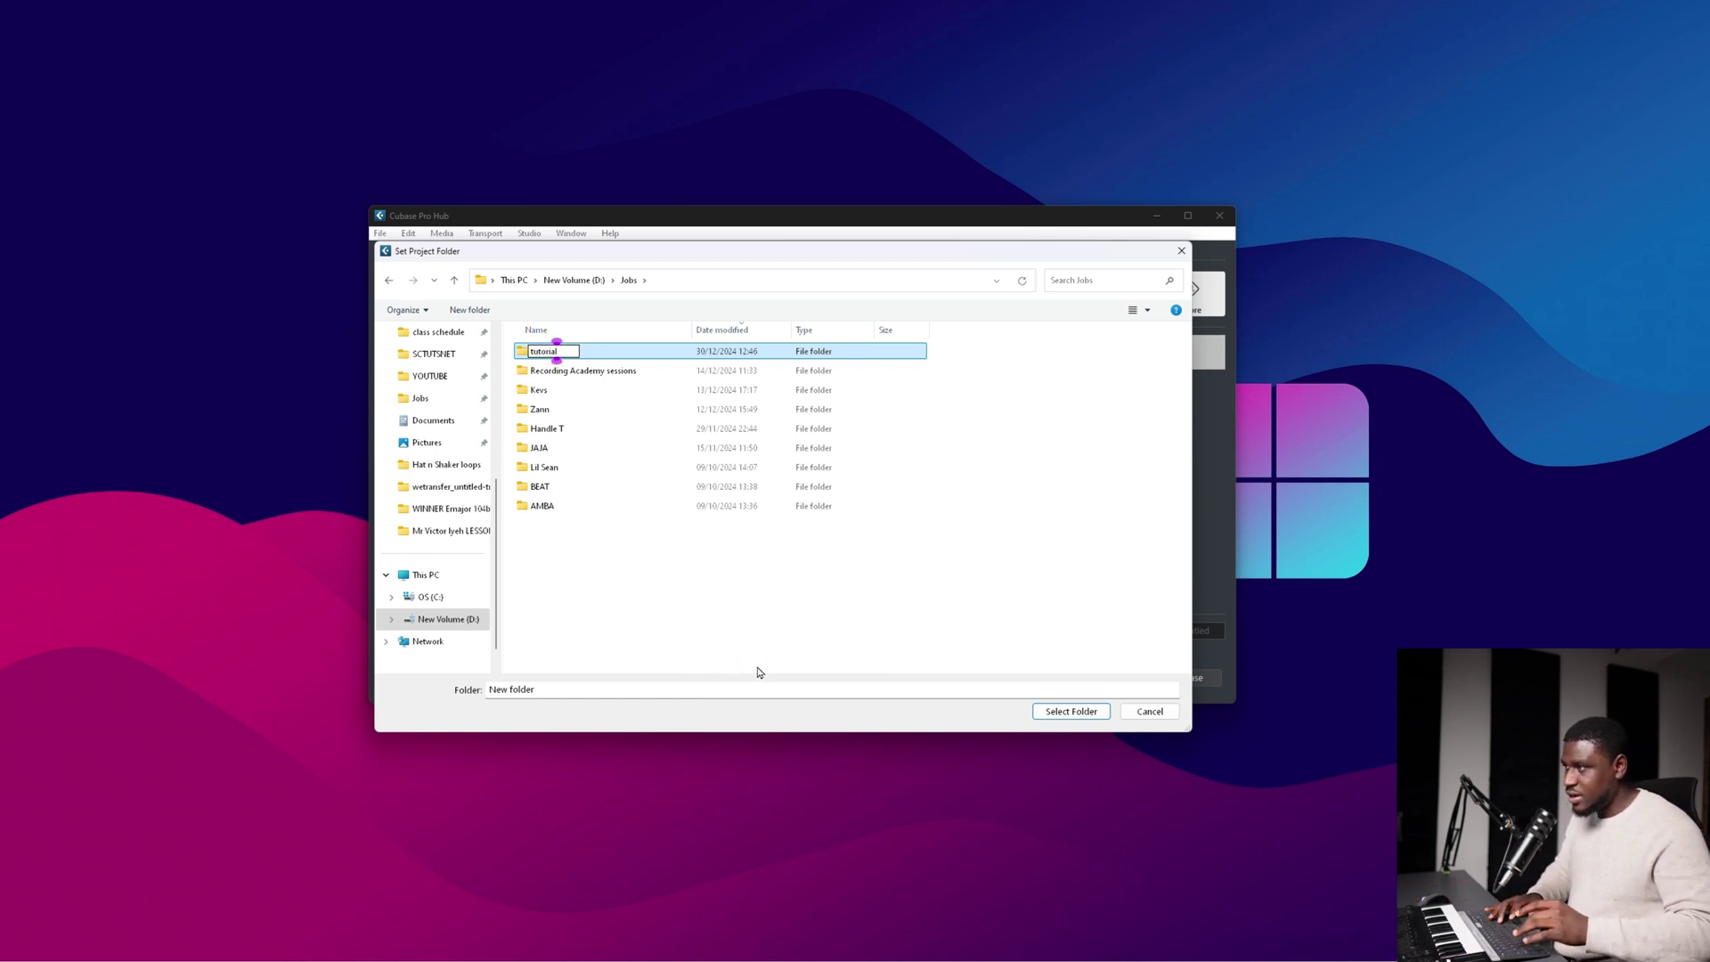
key(Return)
key(Return)
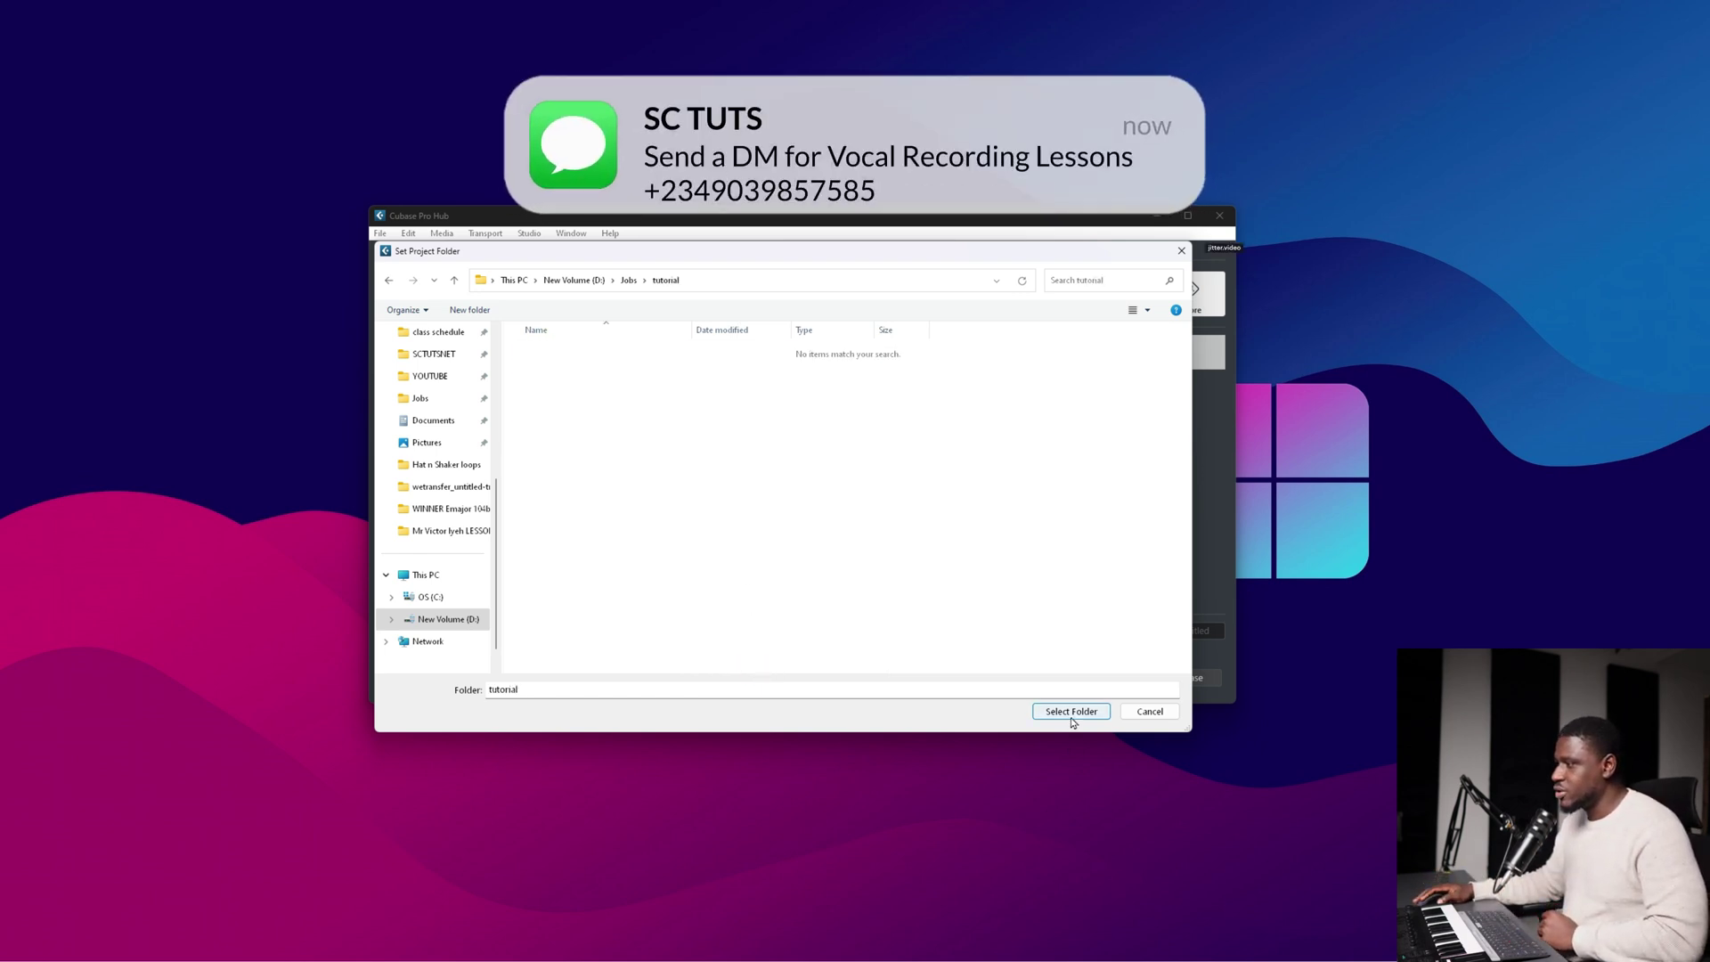
Create and open a 'project folder' folder inside tutorial.
right_click(693, 440)
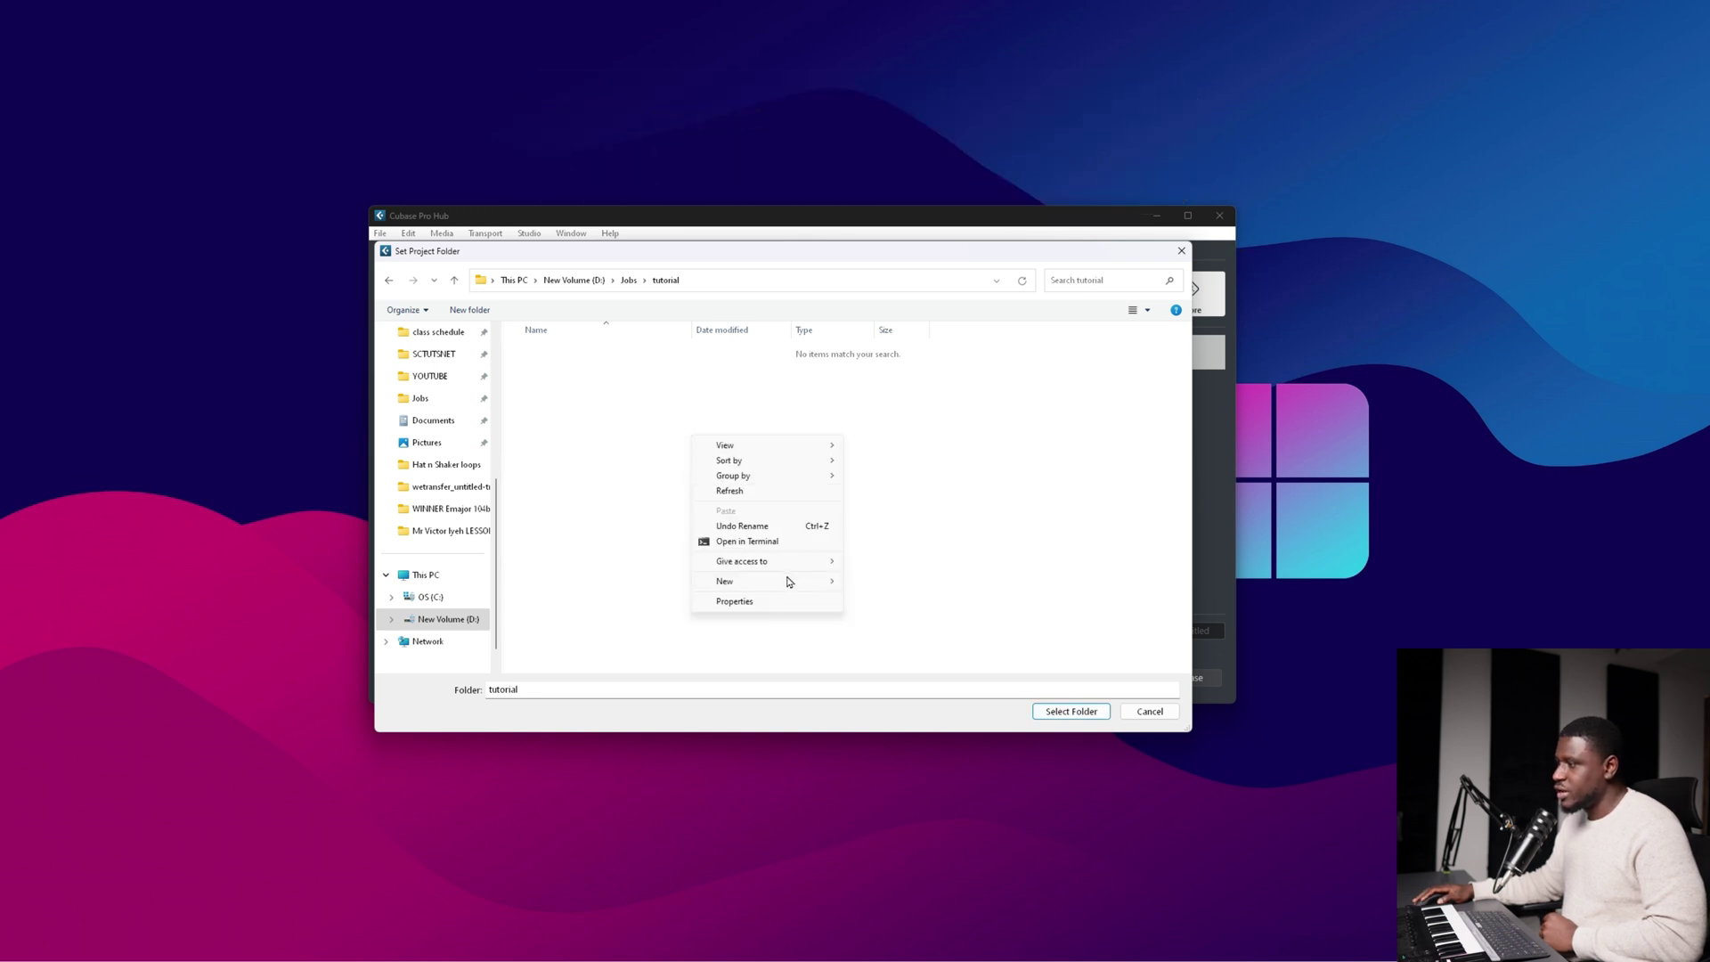
mouse_move(790, 584)
click(877, 583)
text(project folde)
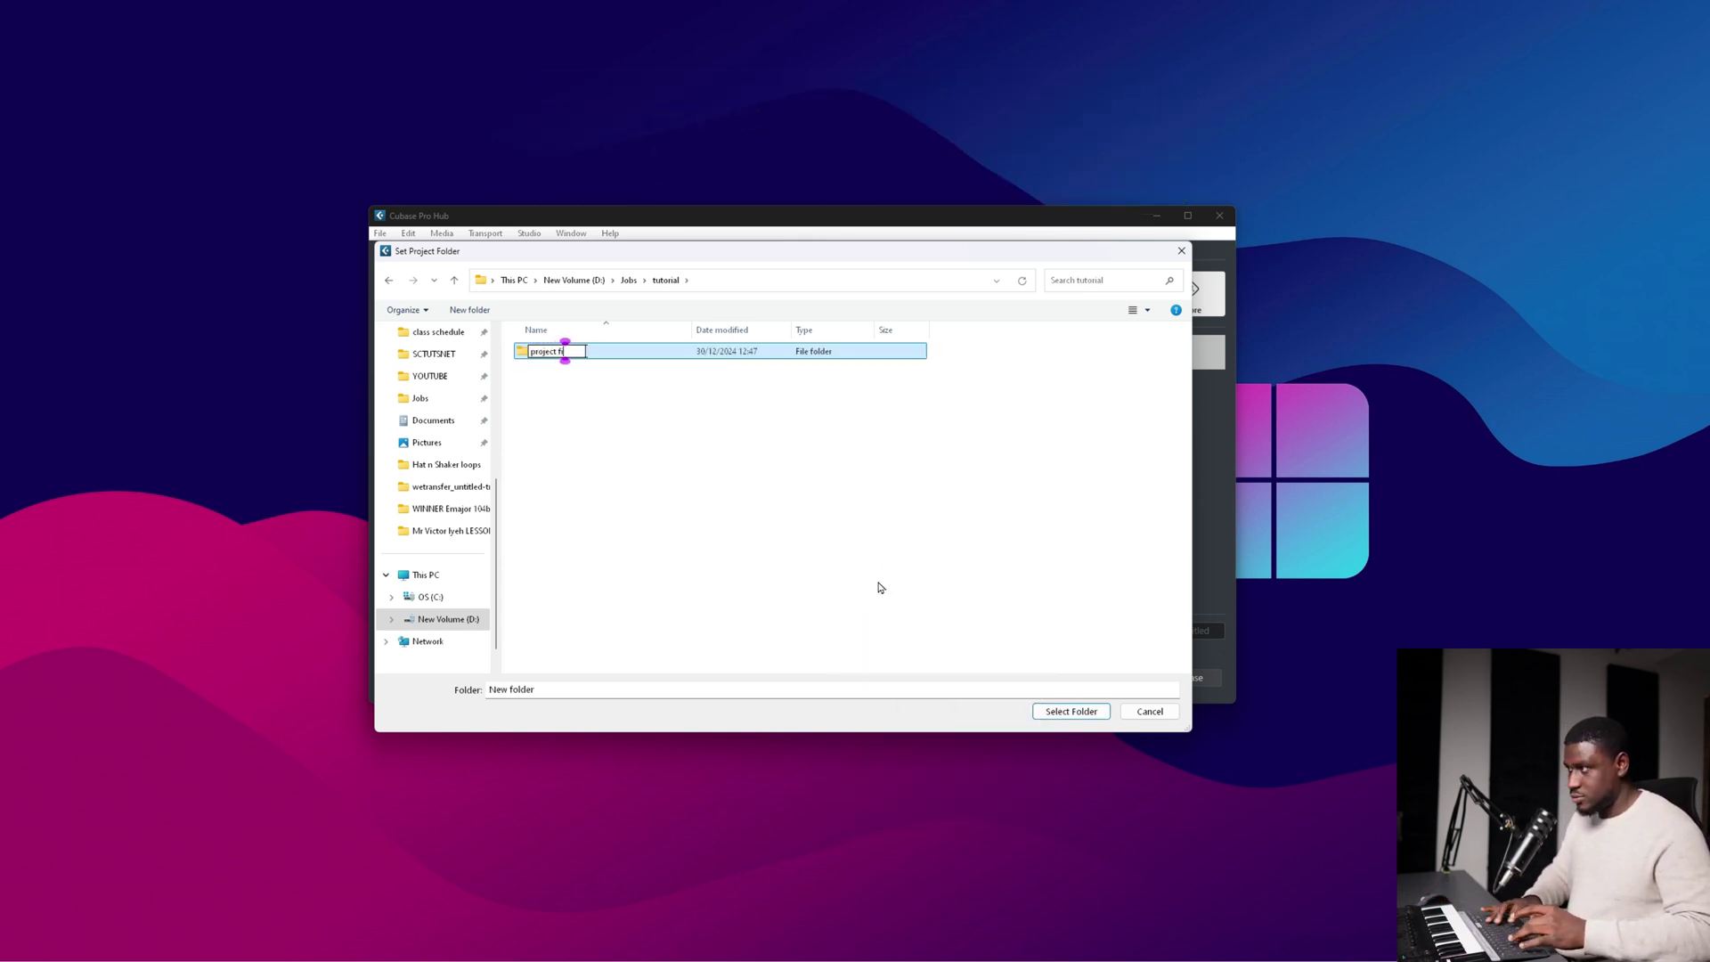
key(Return)
key(Return)
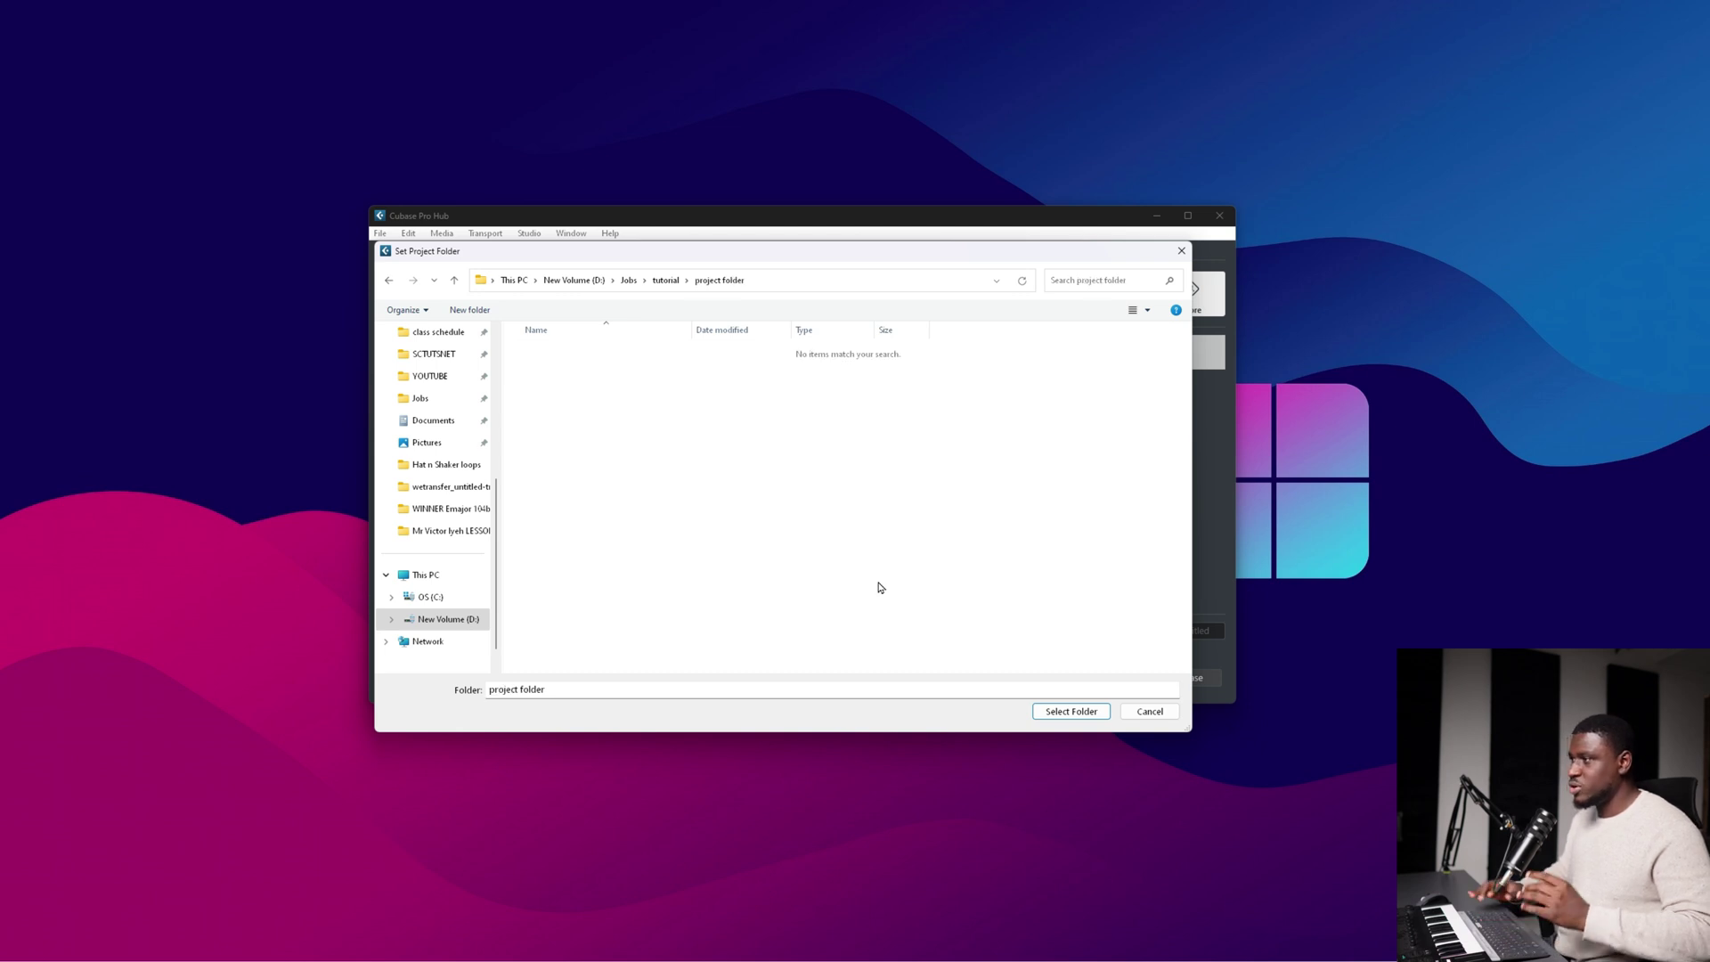
click(1081, 713)
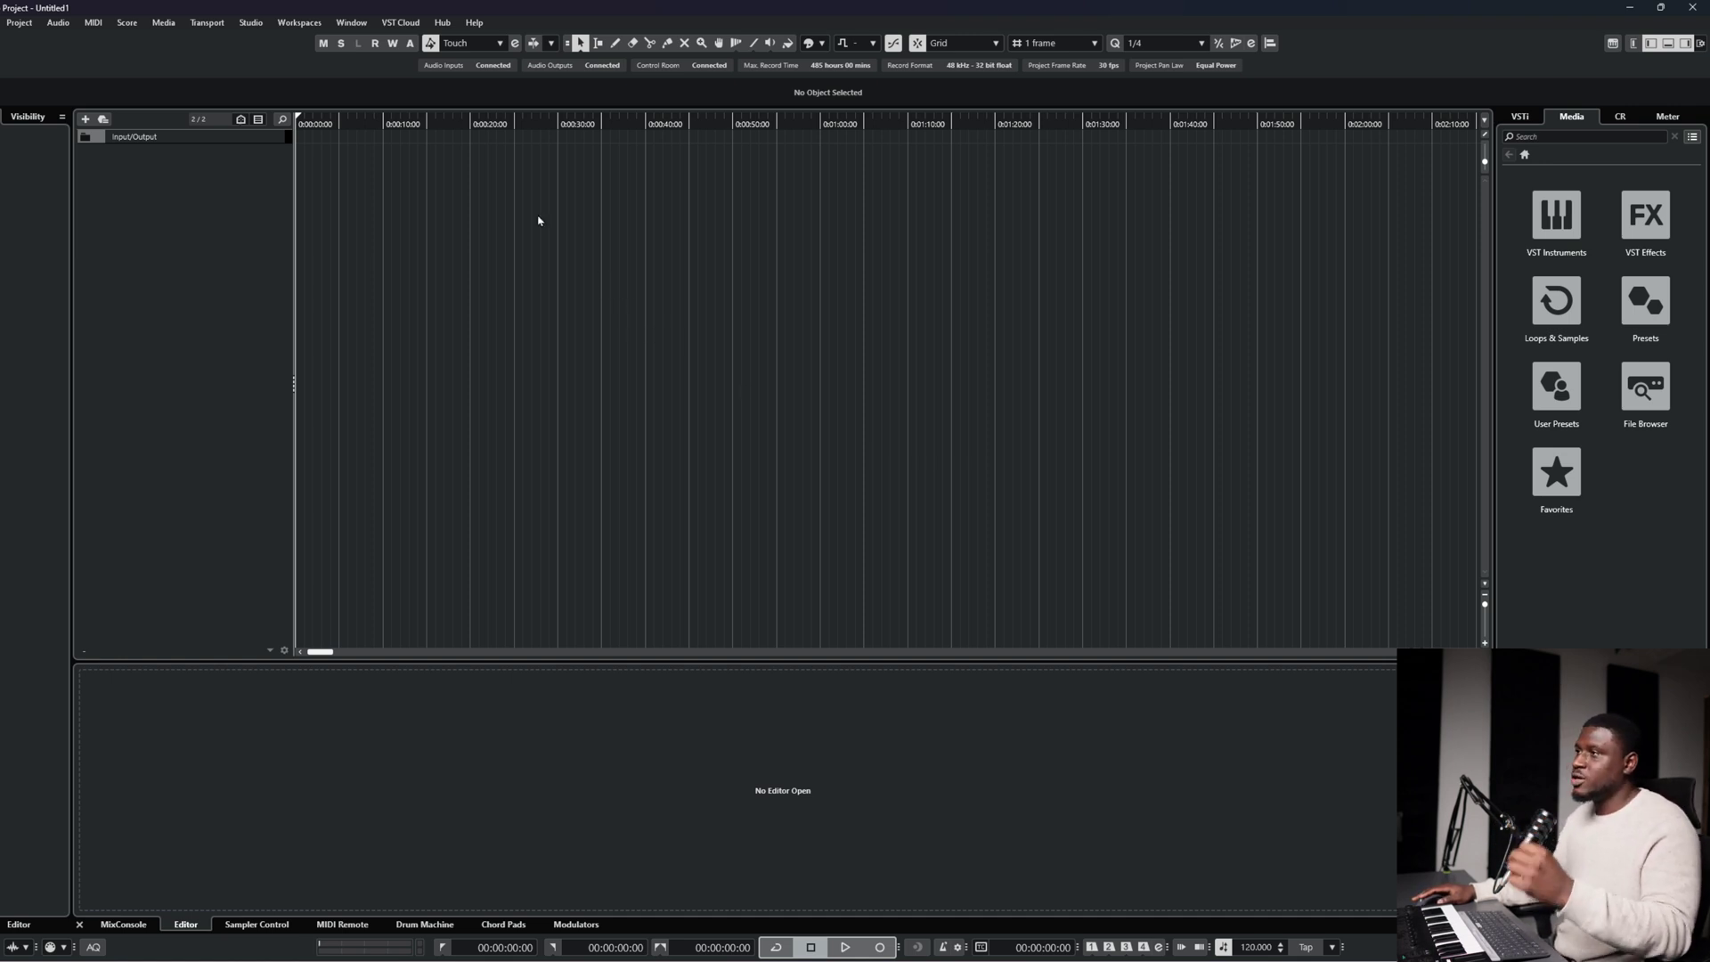
Switch the Studio Setup ASIO driver to Solid State Logic ASIO Driver and close the dialog.
click(252, 24)
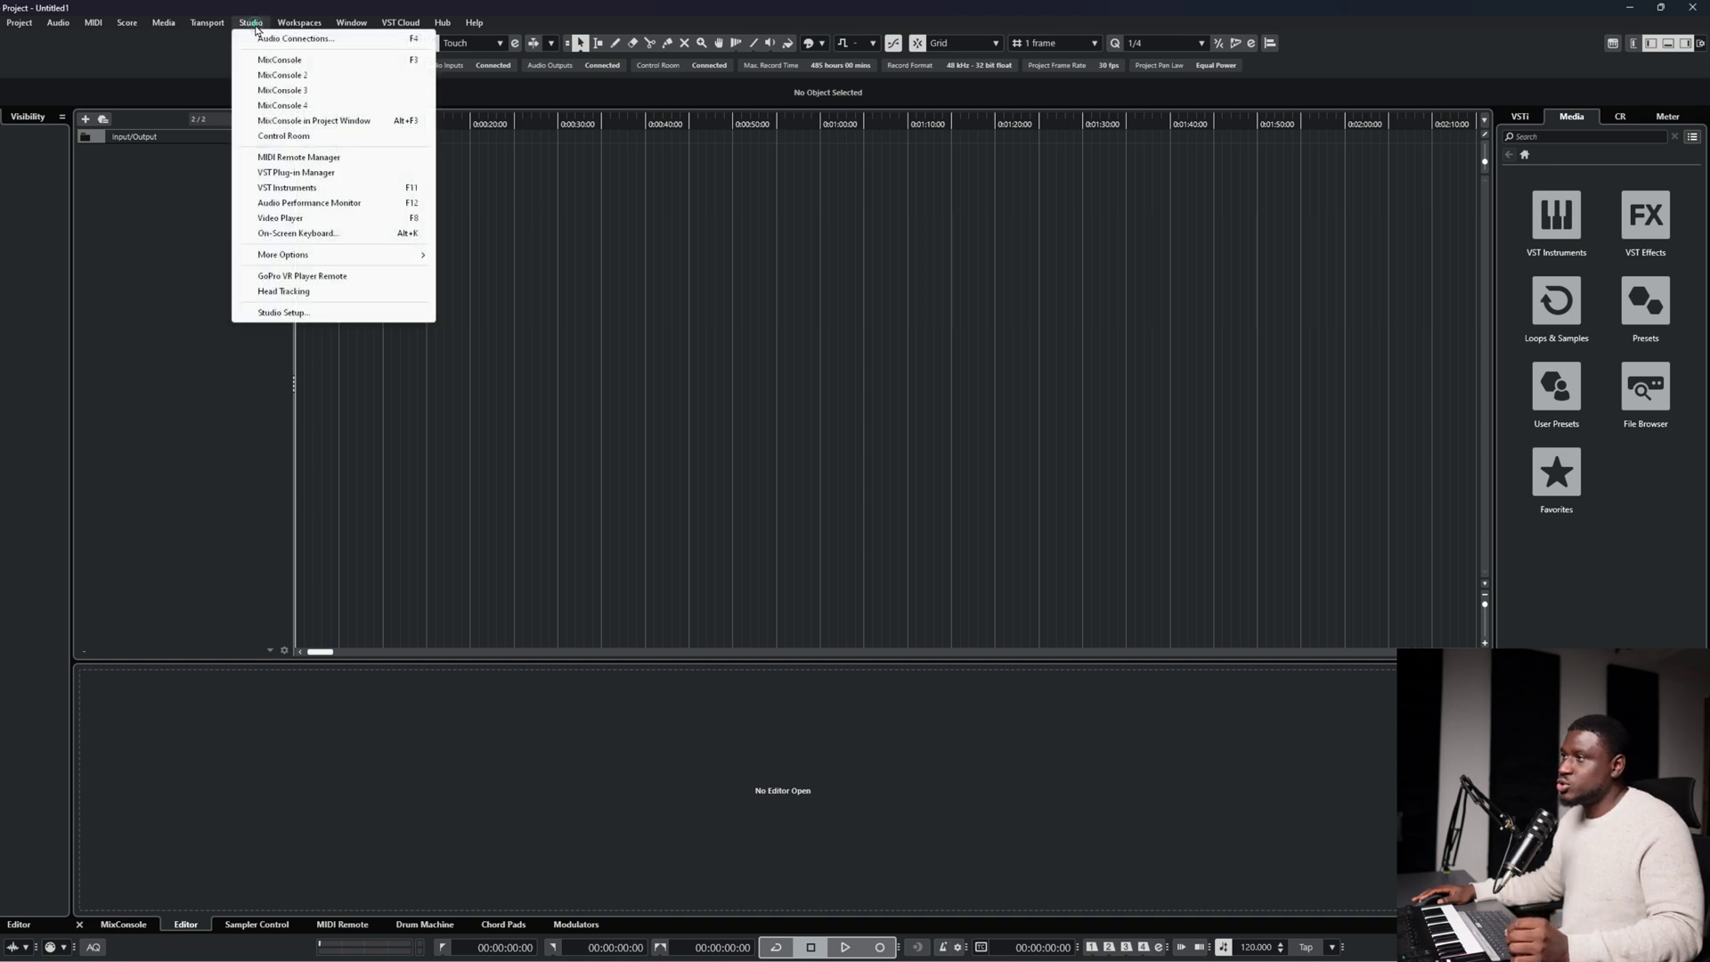
click(282, 313)
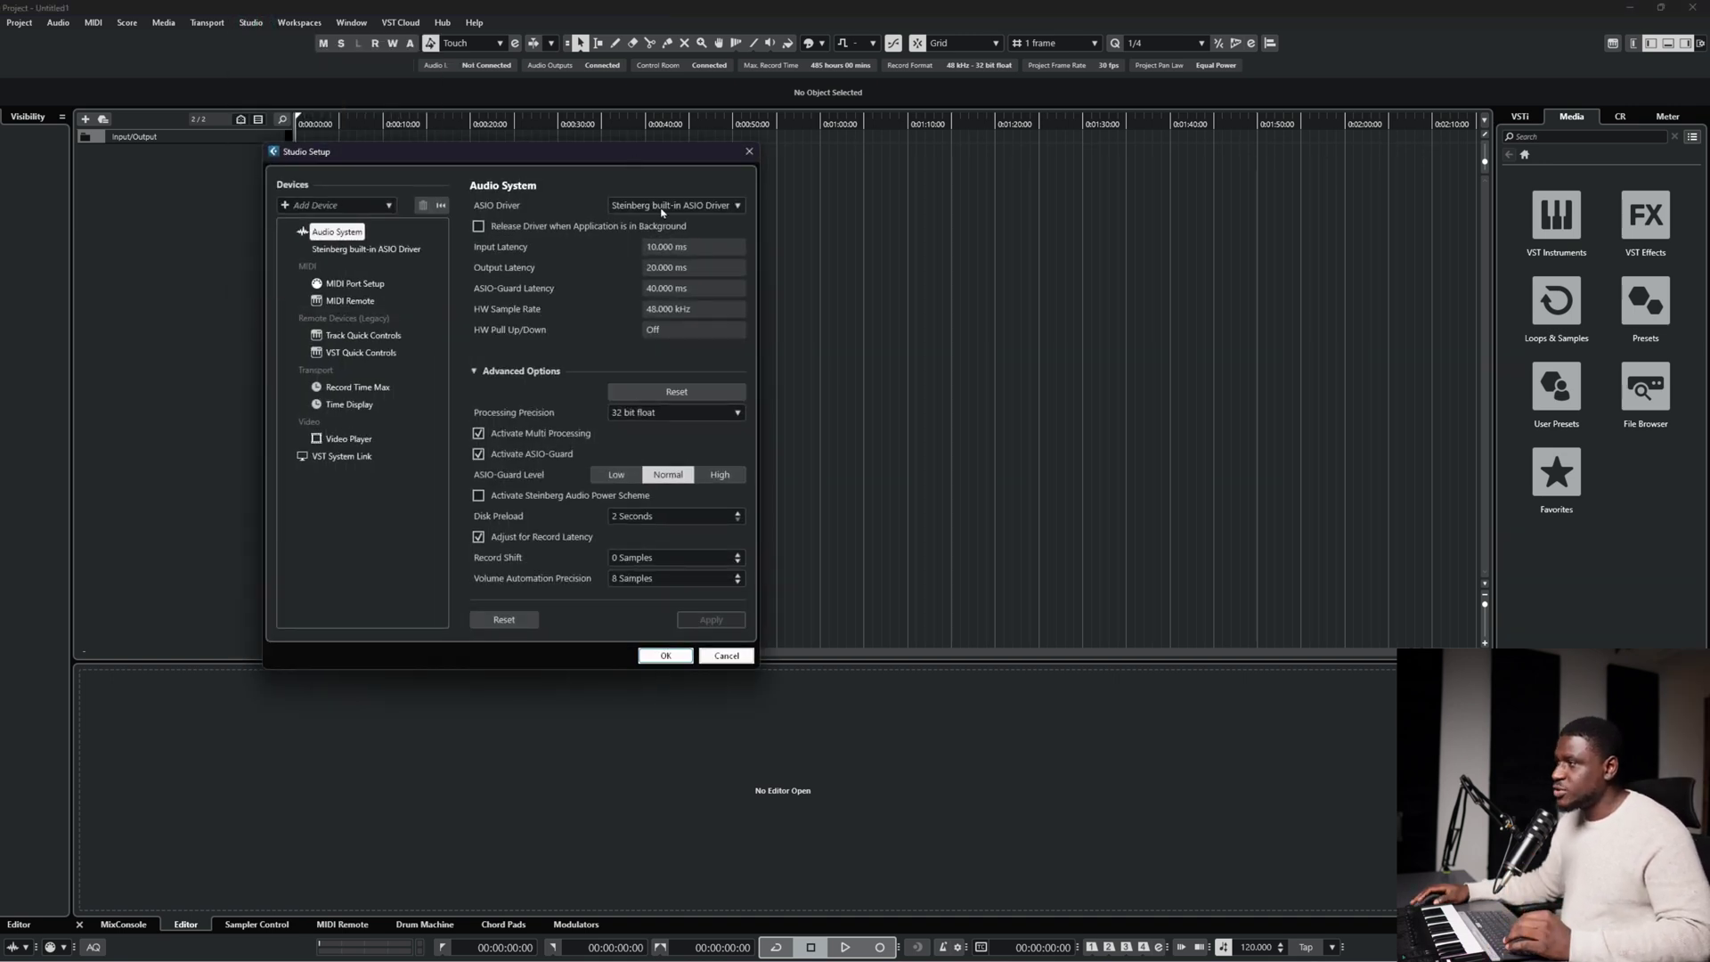
click(662, 205)
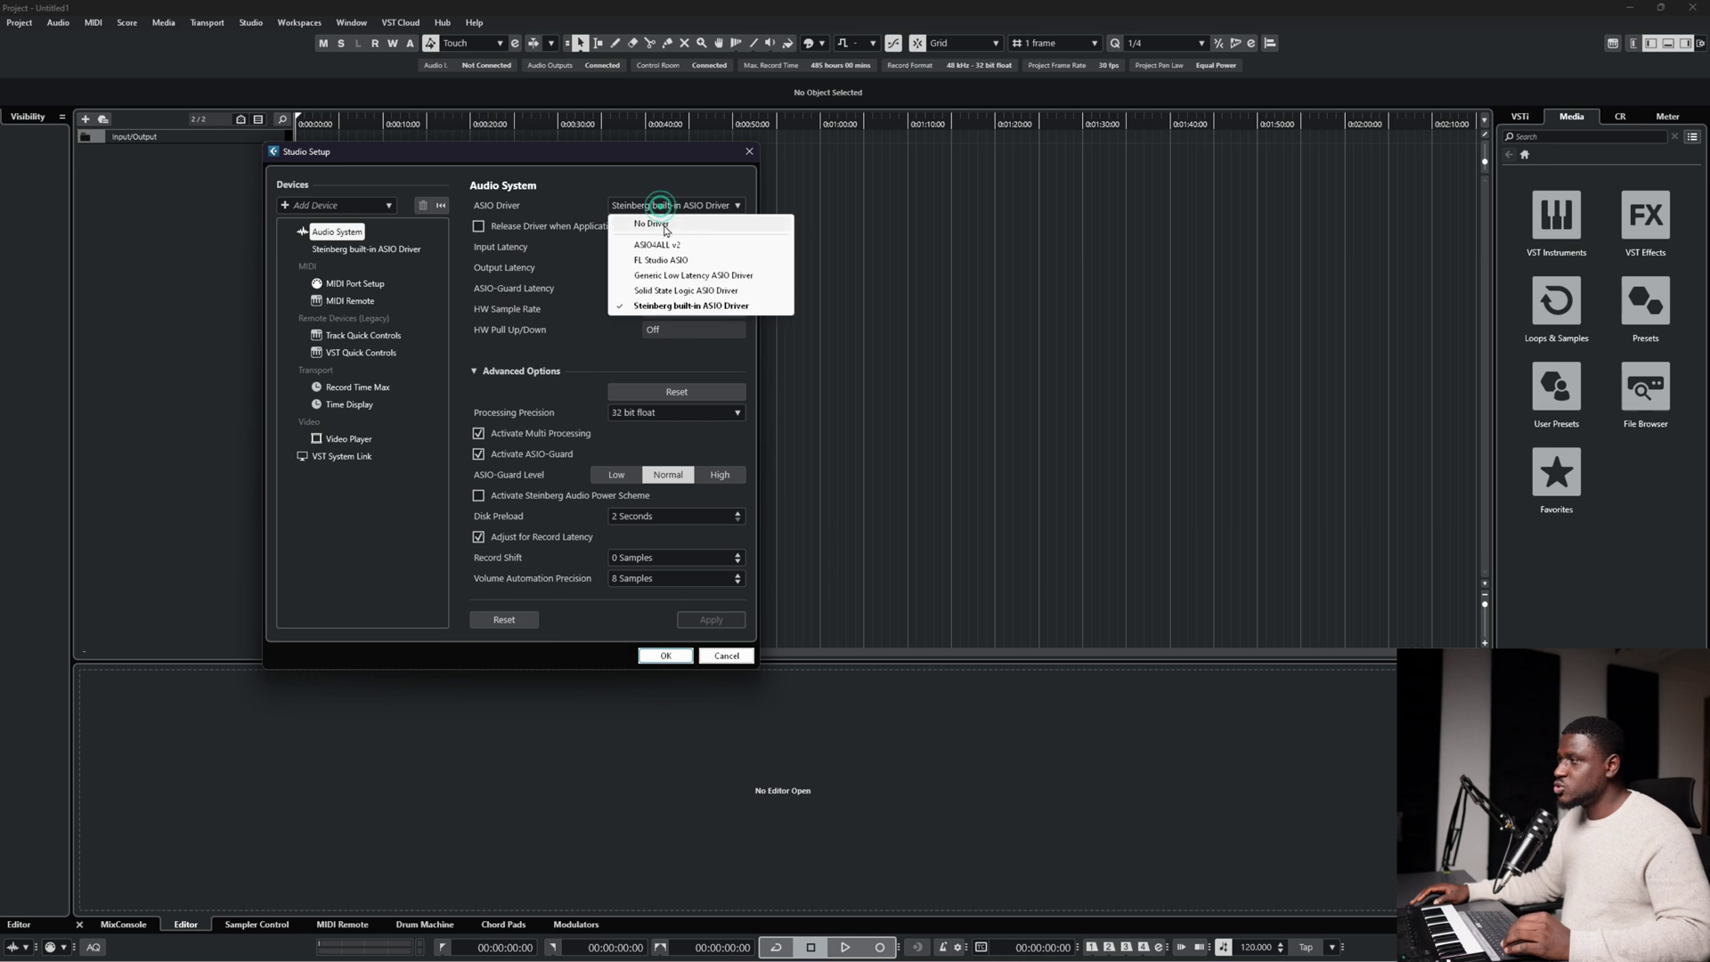
click(669, 291)
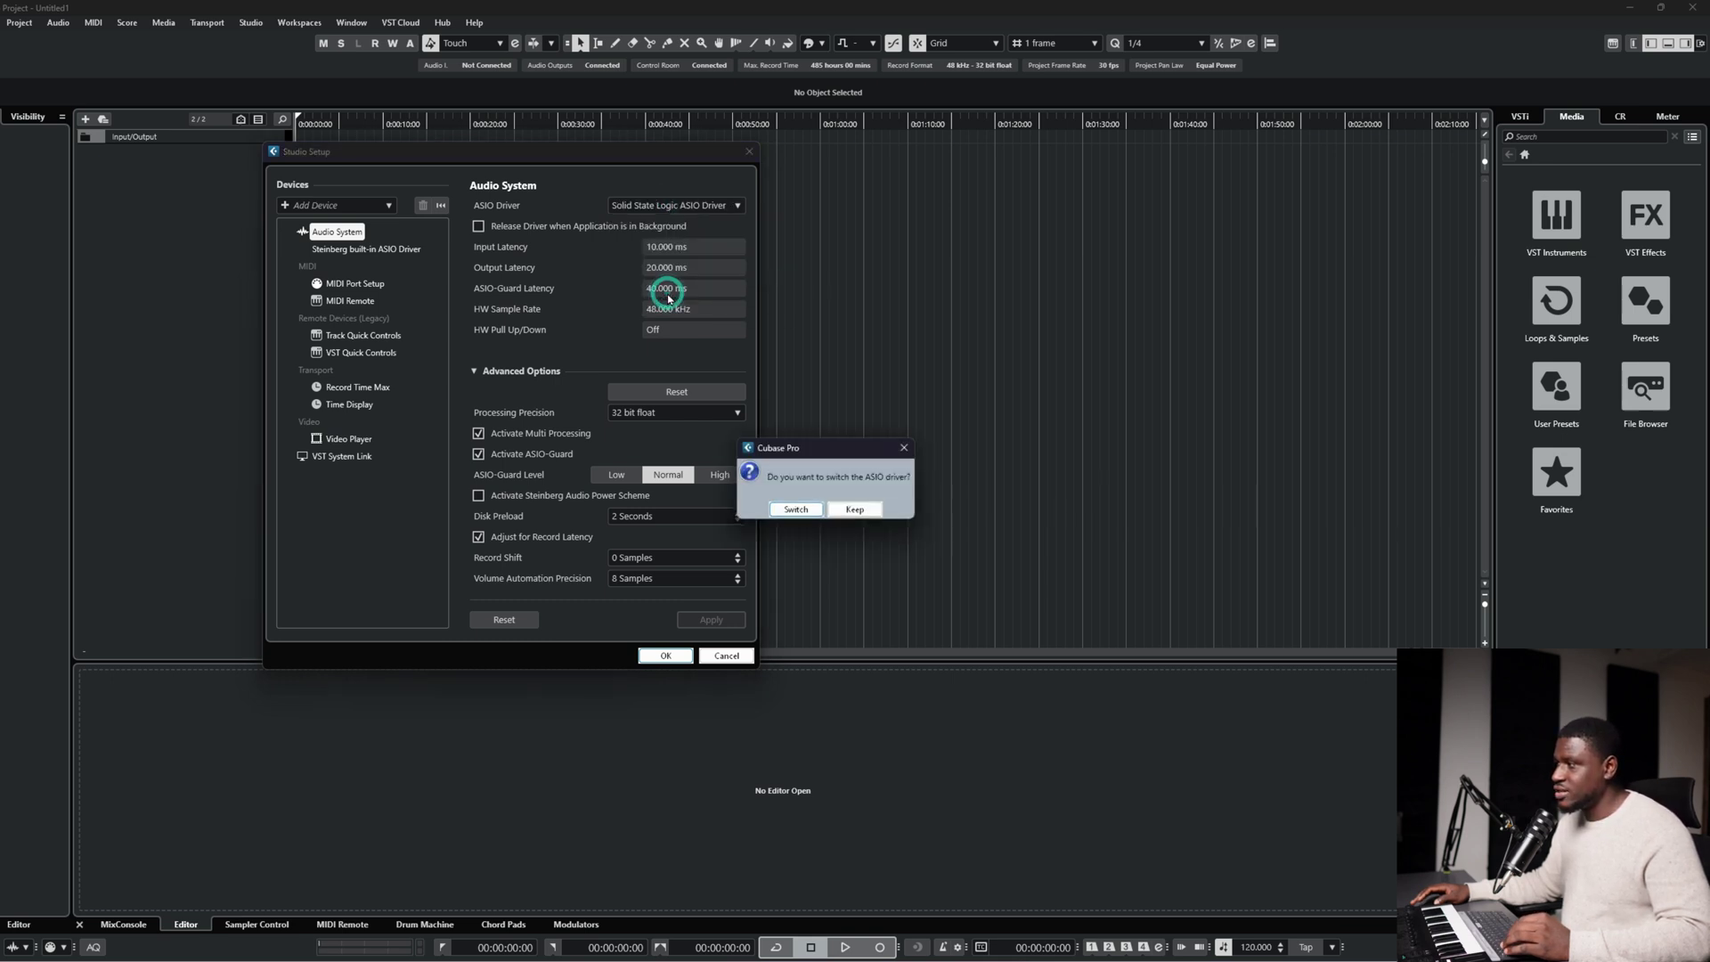
click(795, 509)
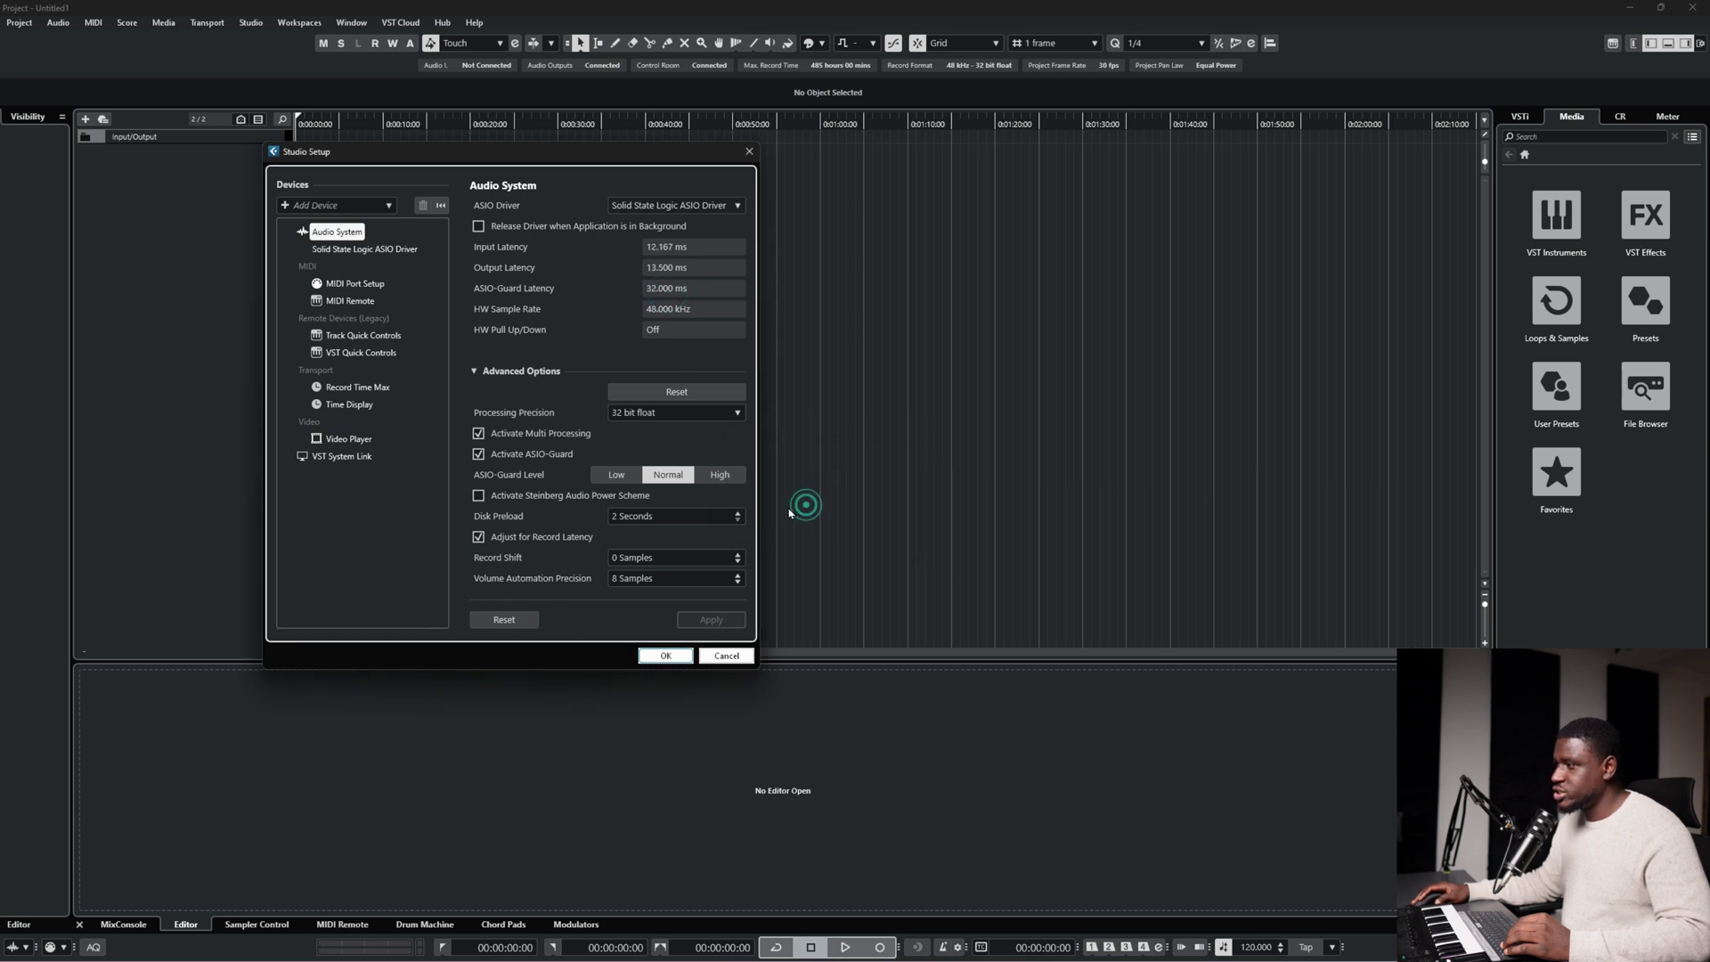
click(749, 151)
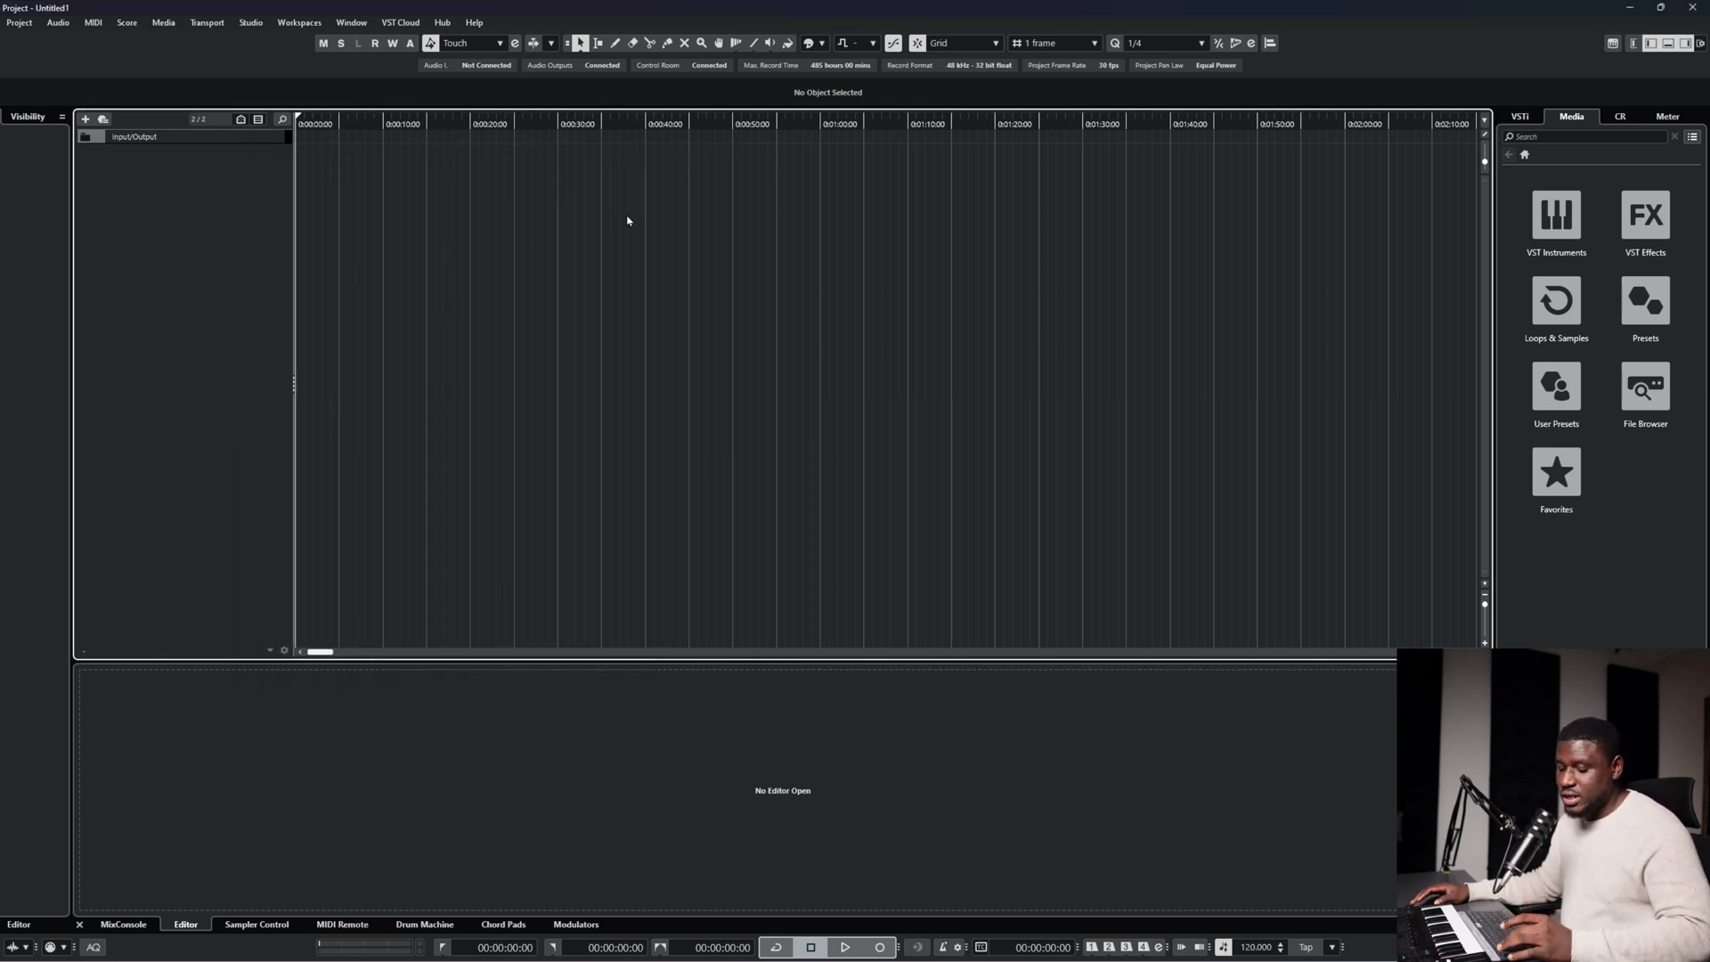
Open Audio Connections and add a mono input bus from the Inputs list's menu.
click(249, 22)
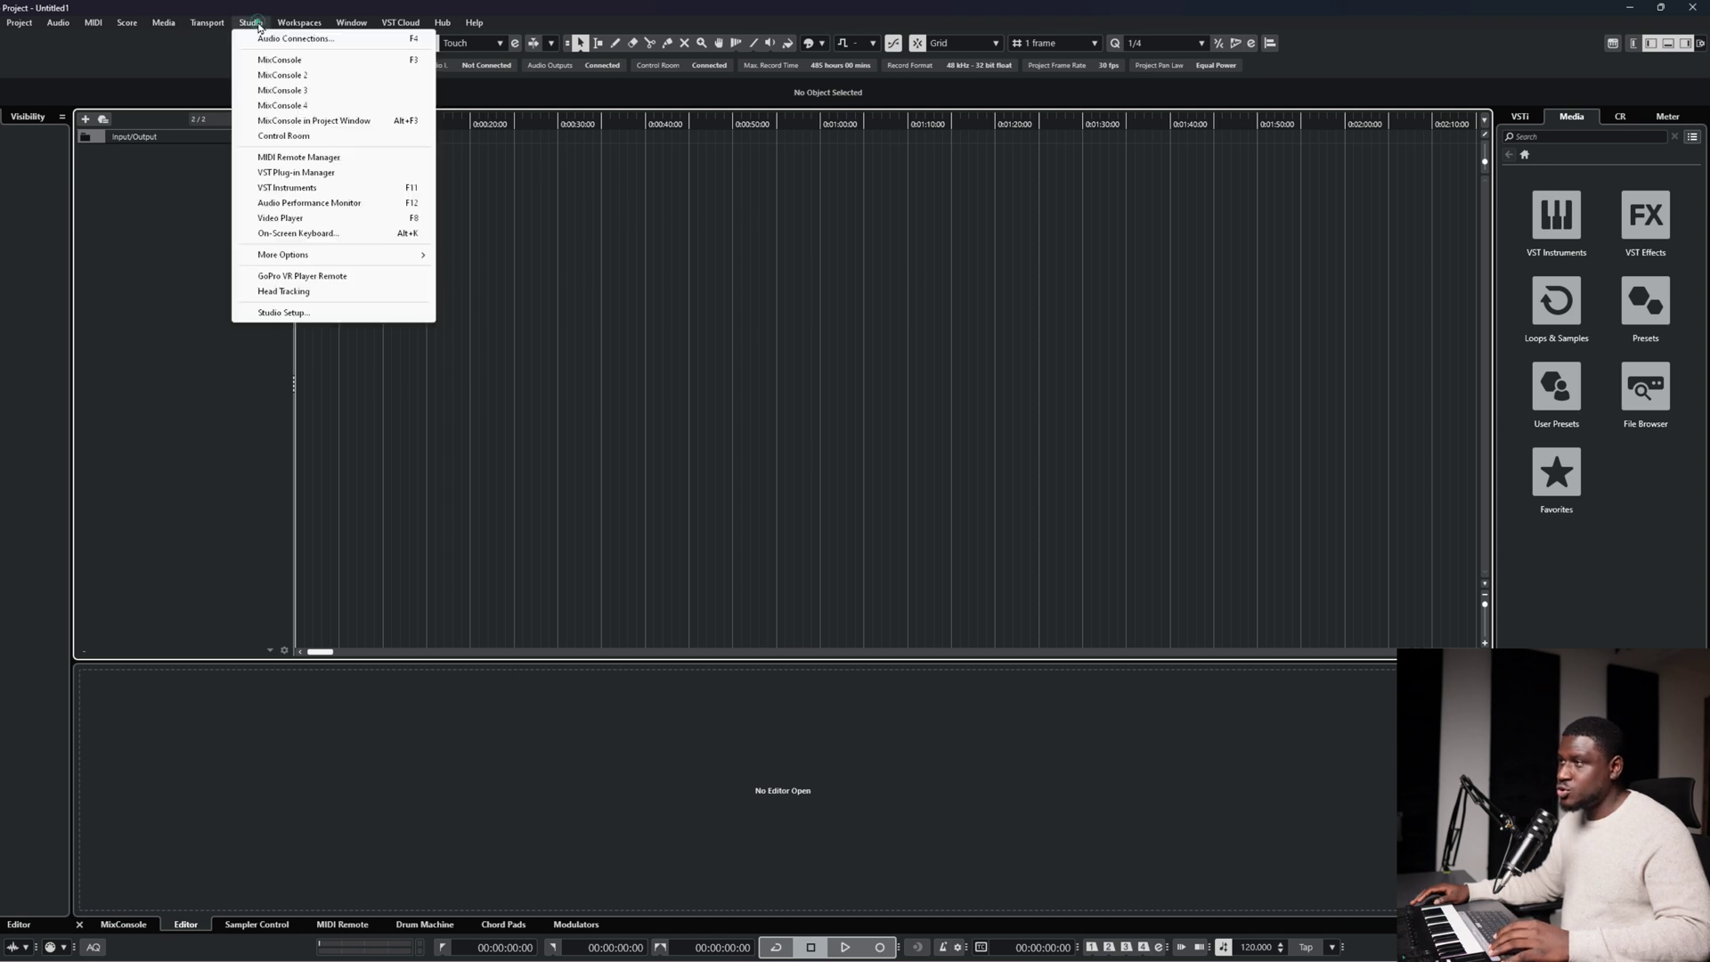
click(296, 38)
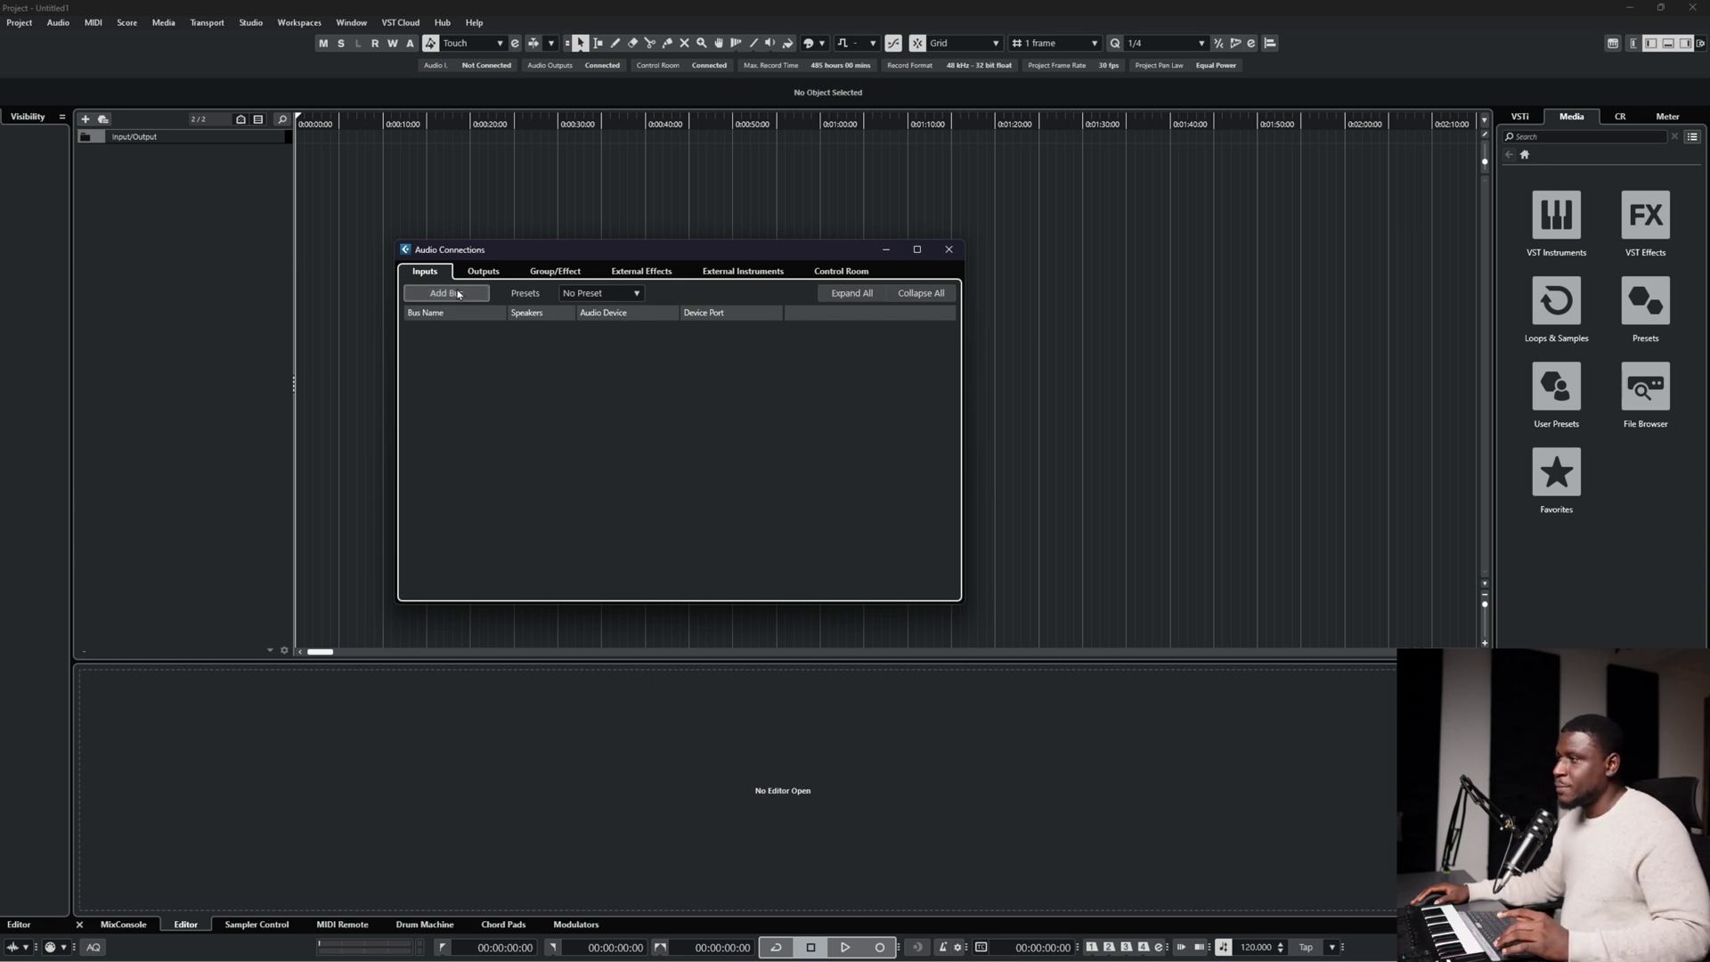
right_click(590, 337)
click(615, 341)
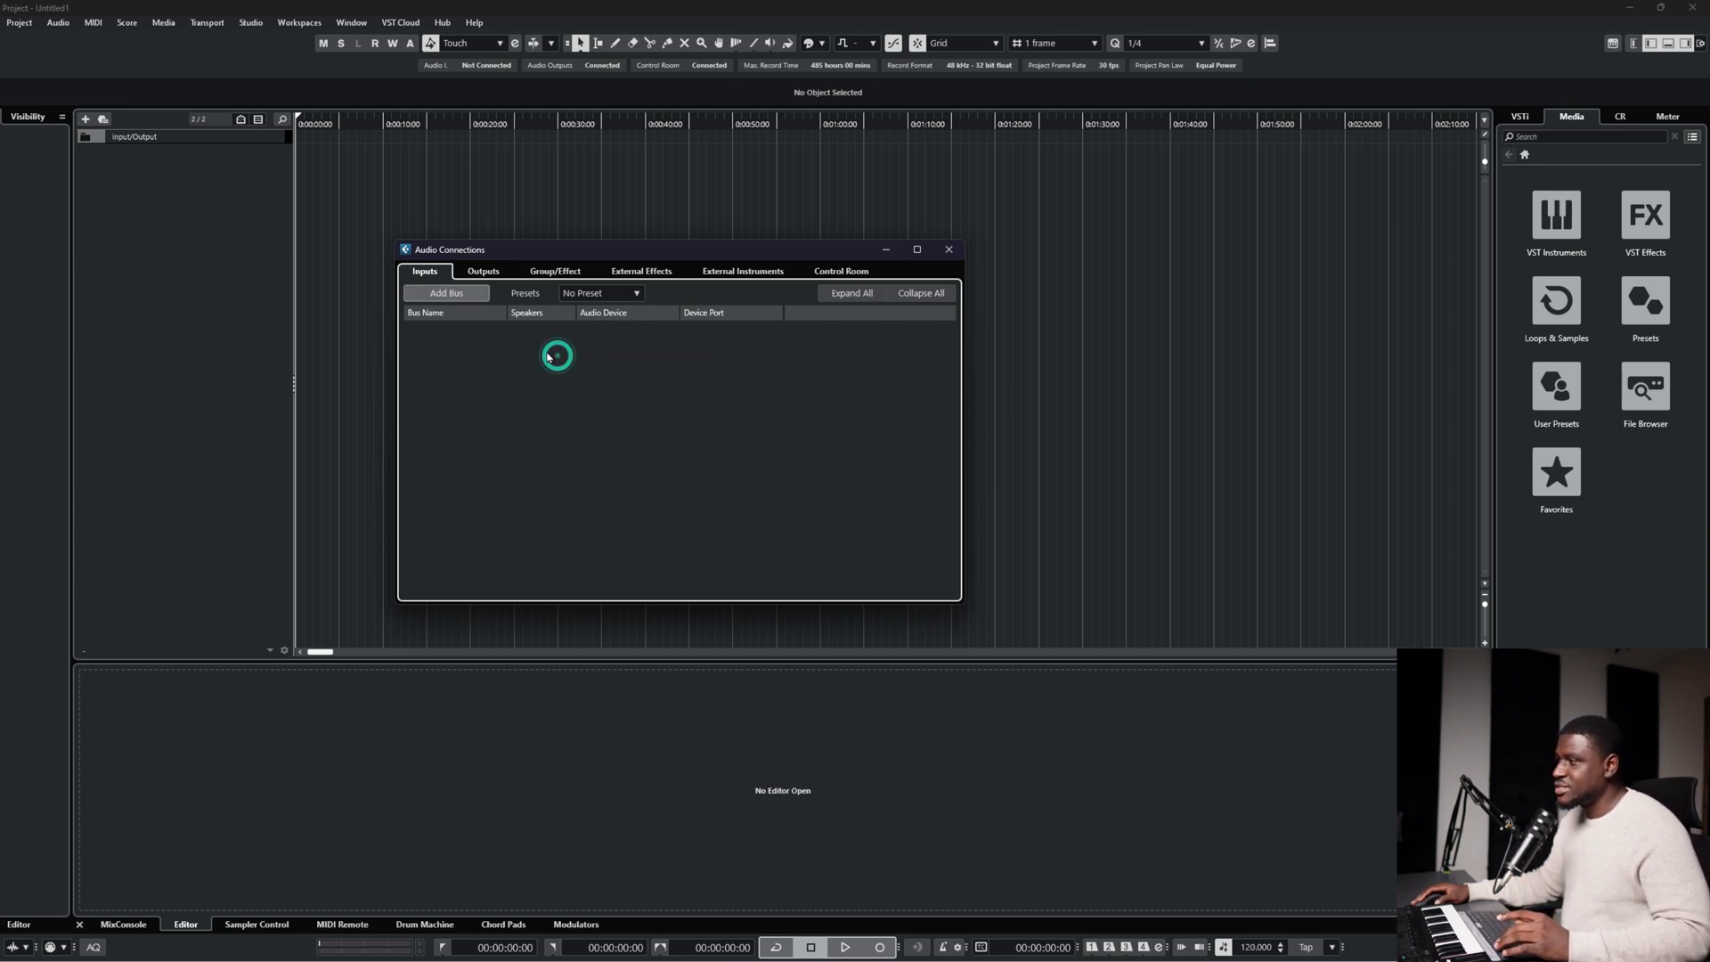
right_click(547, 357)
click(602, 383)
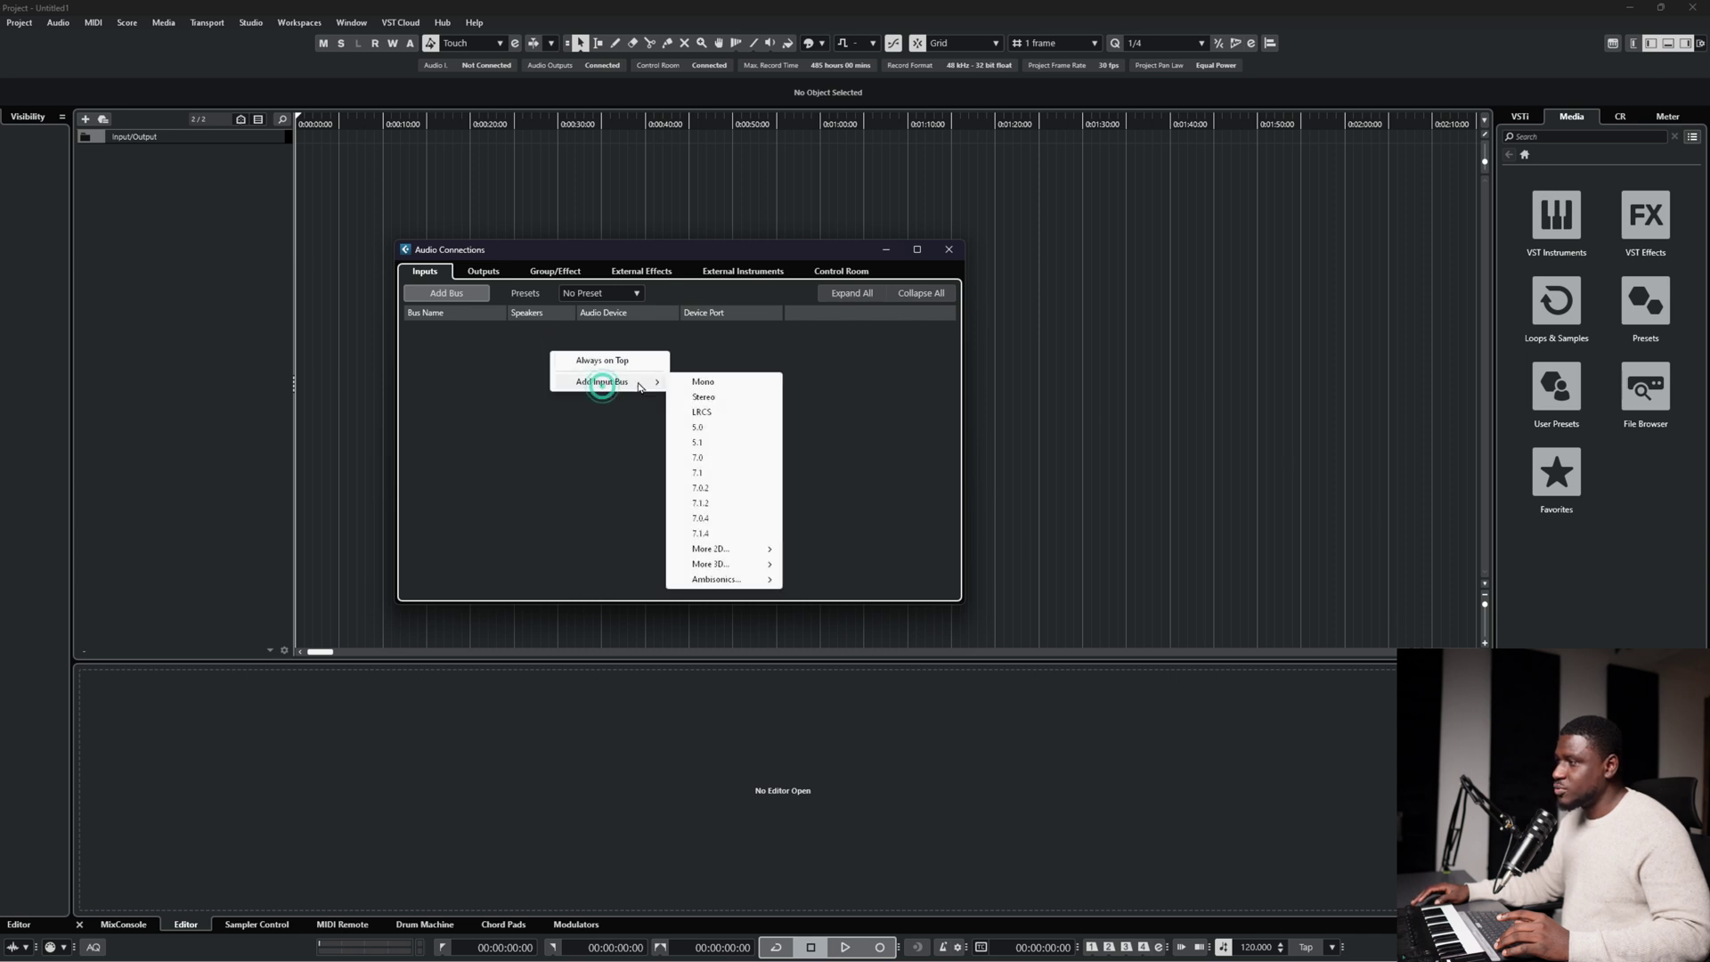
click(698, 383)
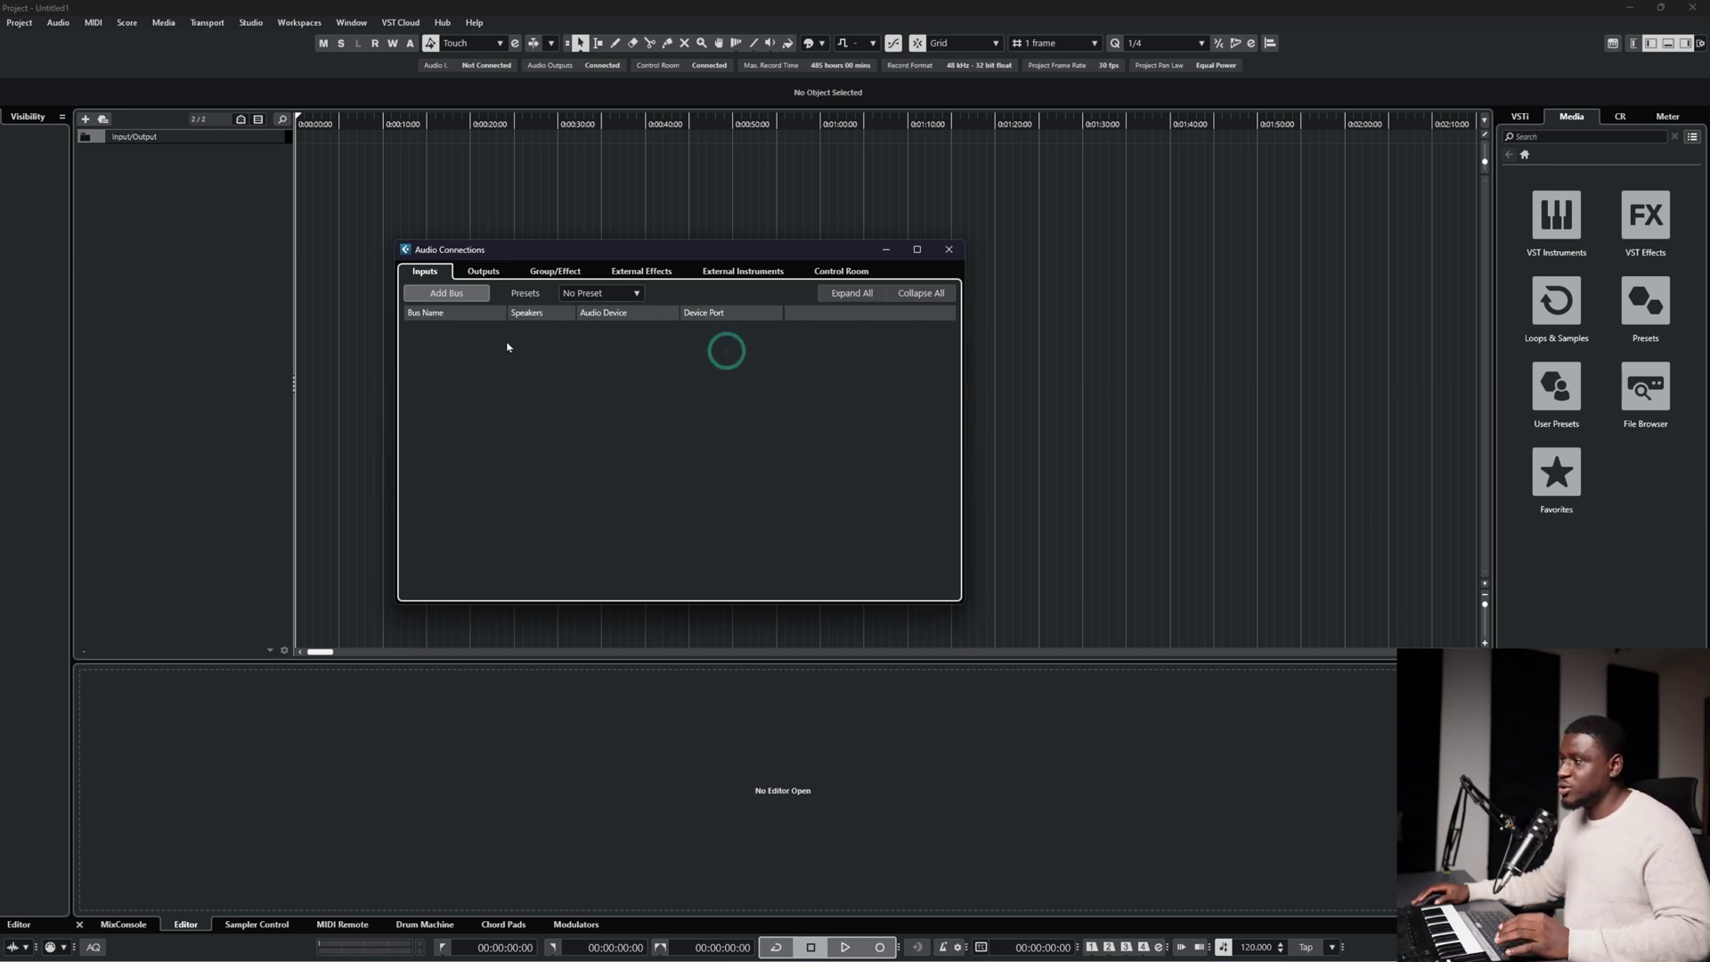
Add a mono bus Mono In on Input 1 and a second mono bus Mono In 2.
right_click(615, 345)
click(594, 335)
right_click(625, 344)
click(664, 367)
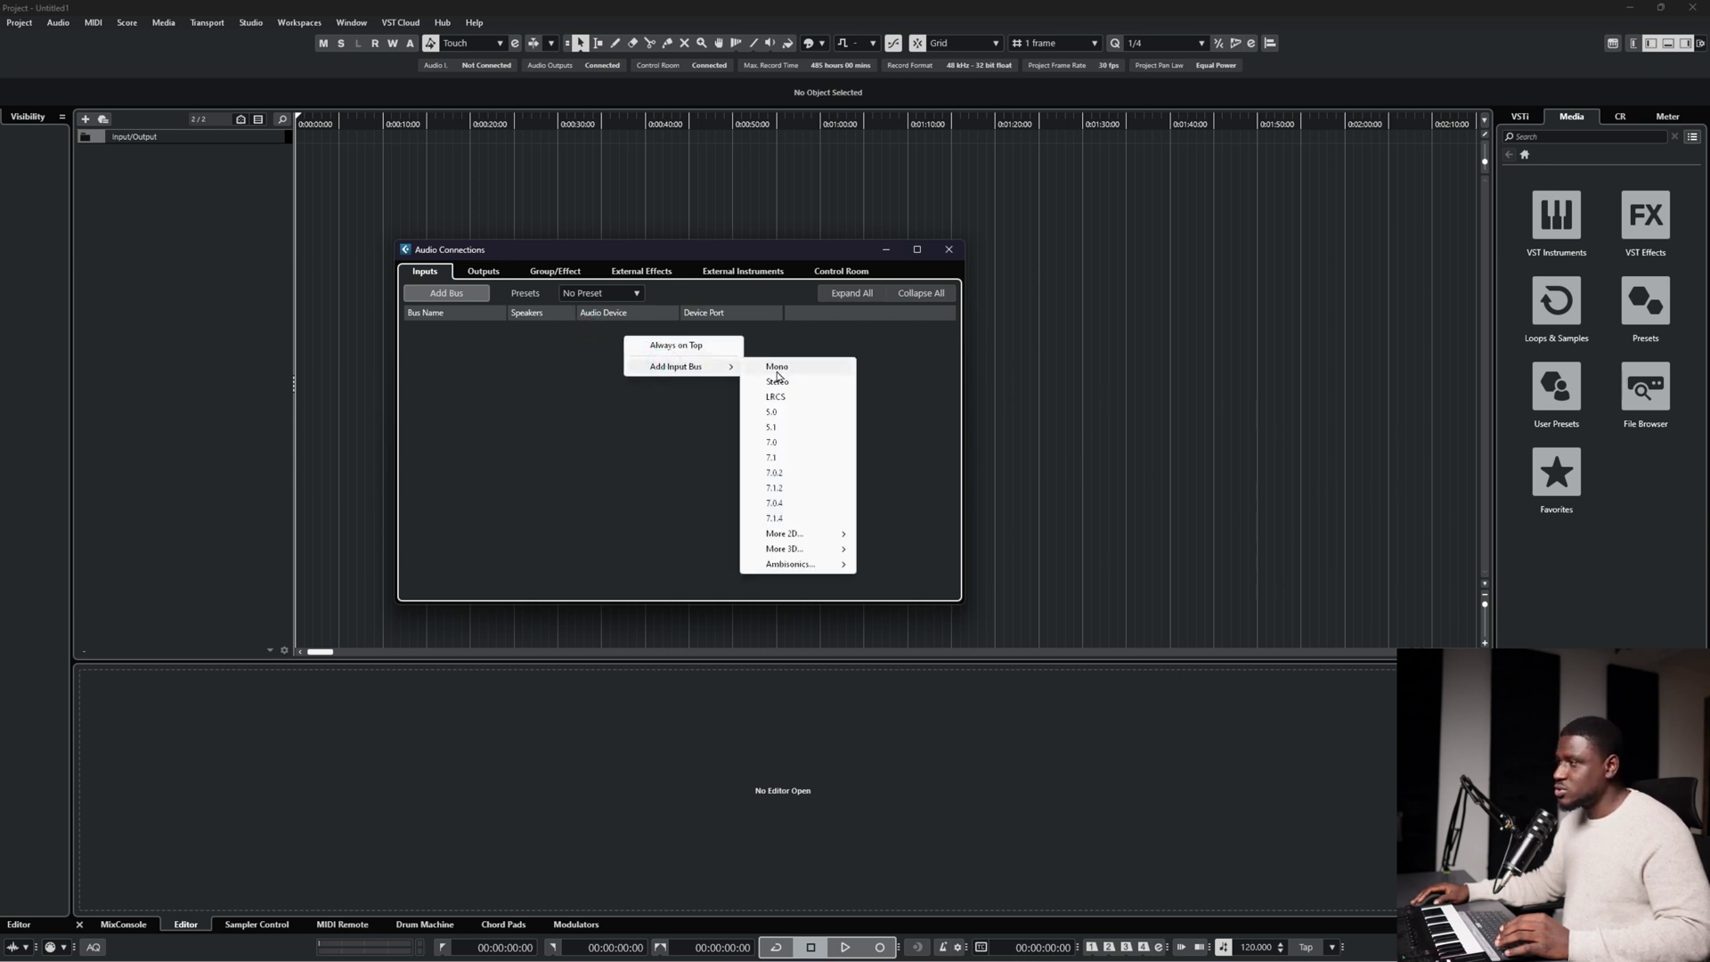
click(776, 368)
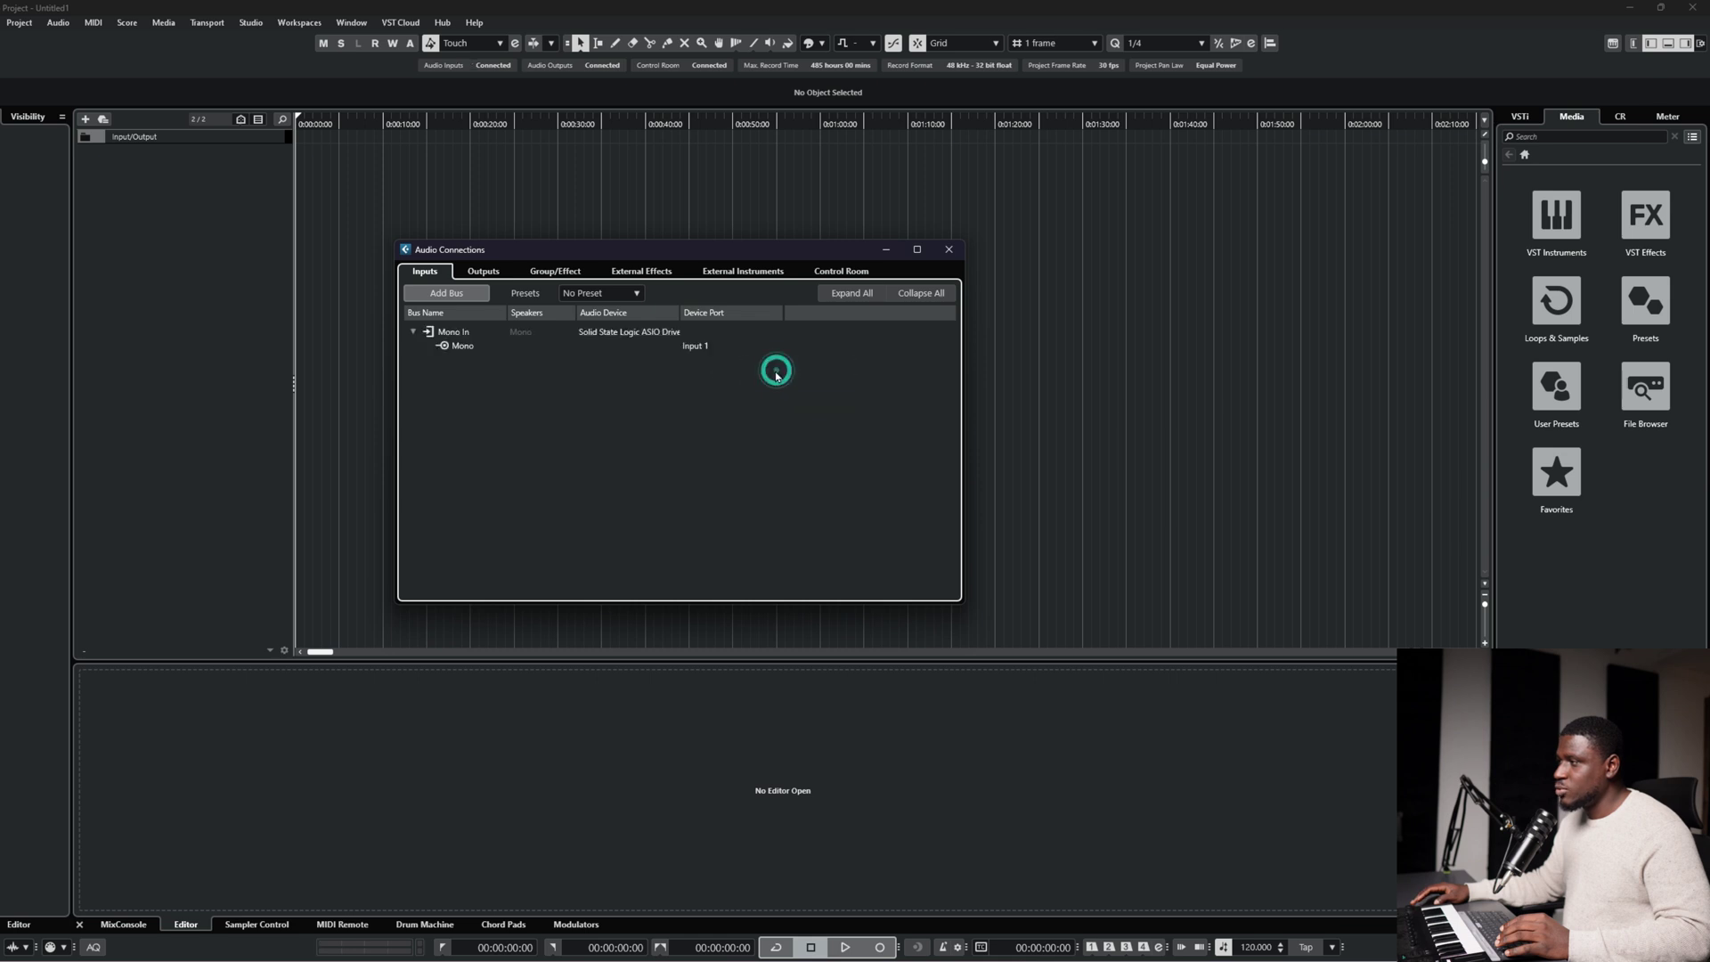
click(691, 347)
click(668, 365)
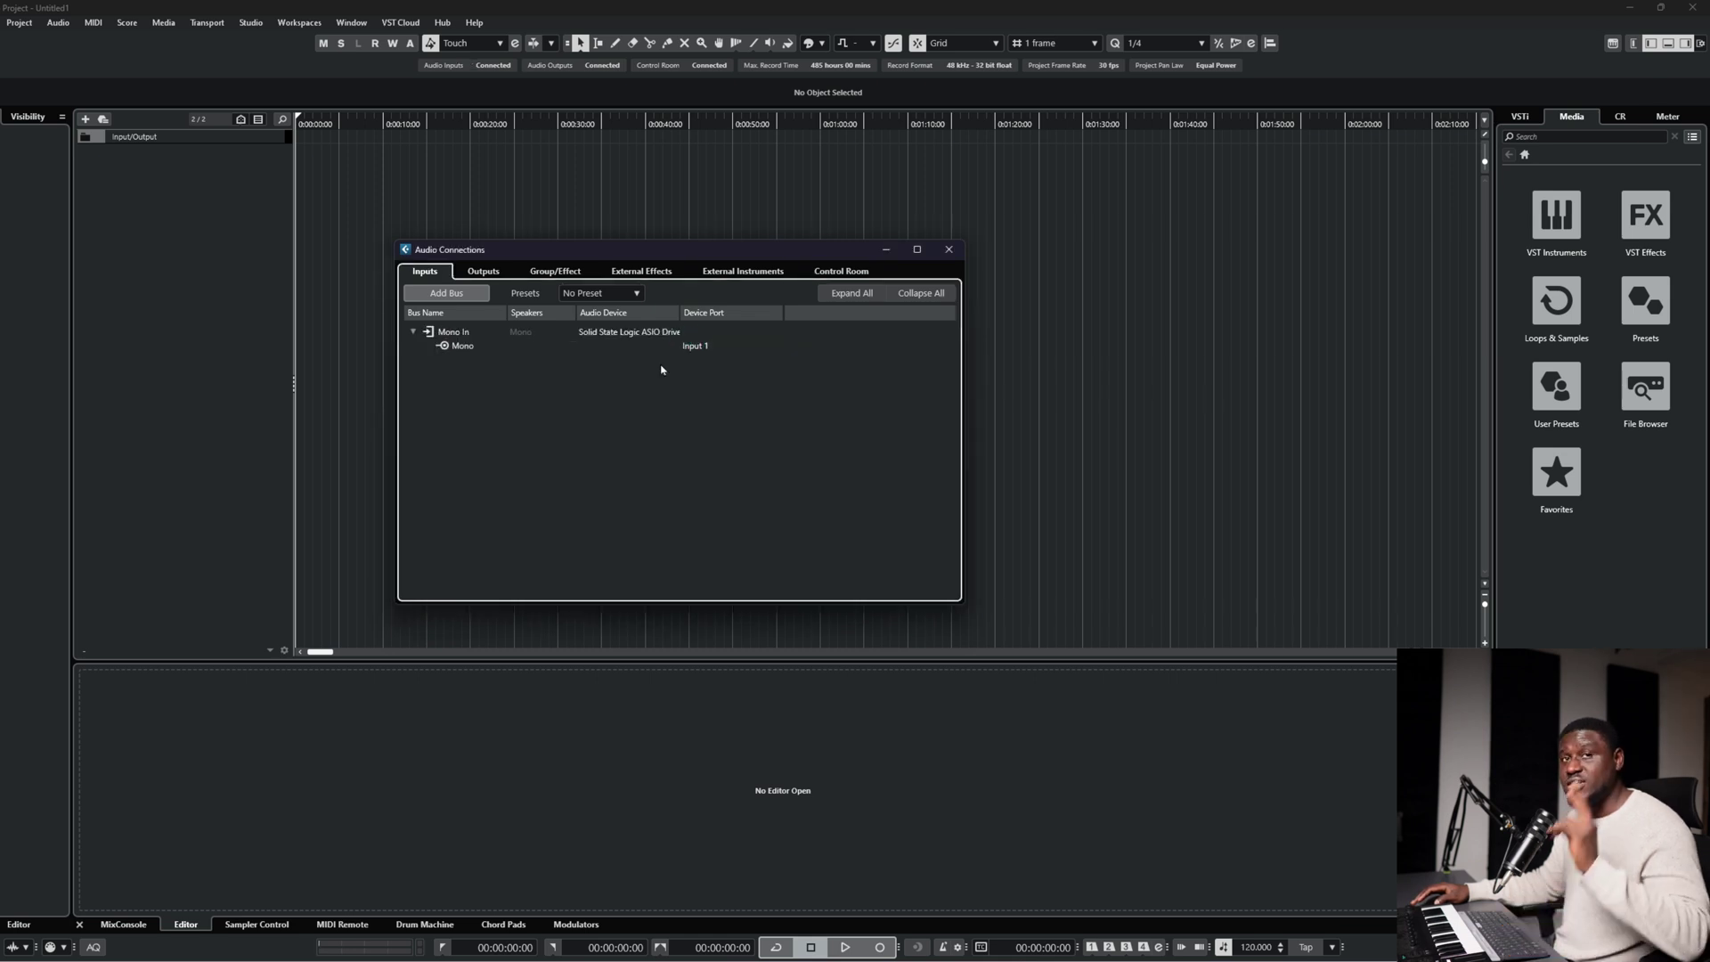
right_click(594, 369)
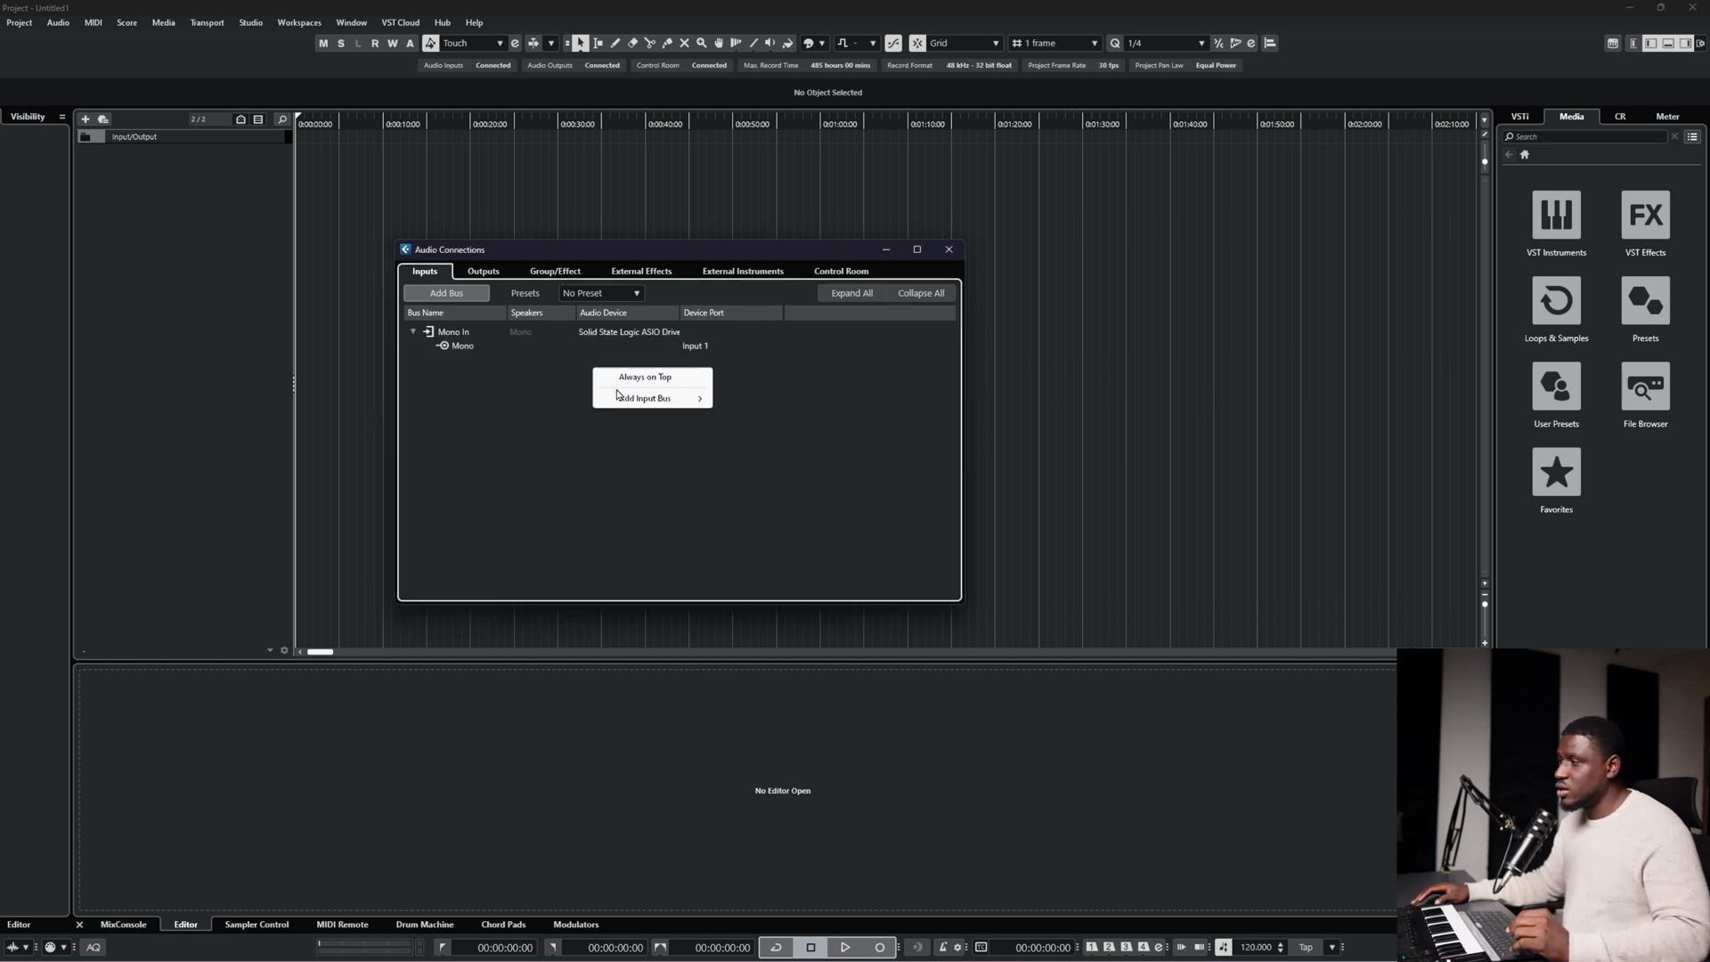
mouse_move(620, 395)
click(722, 395)
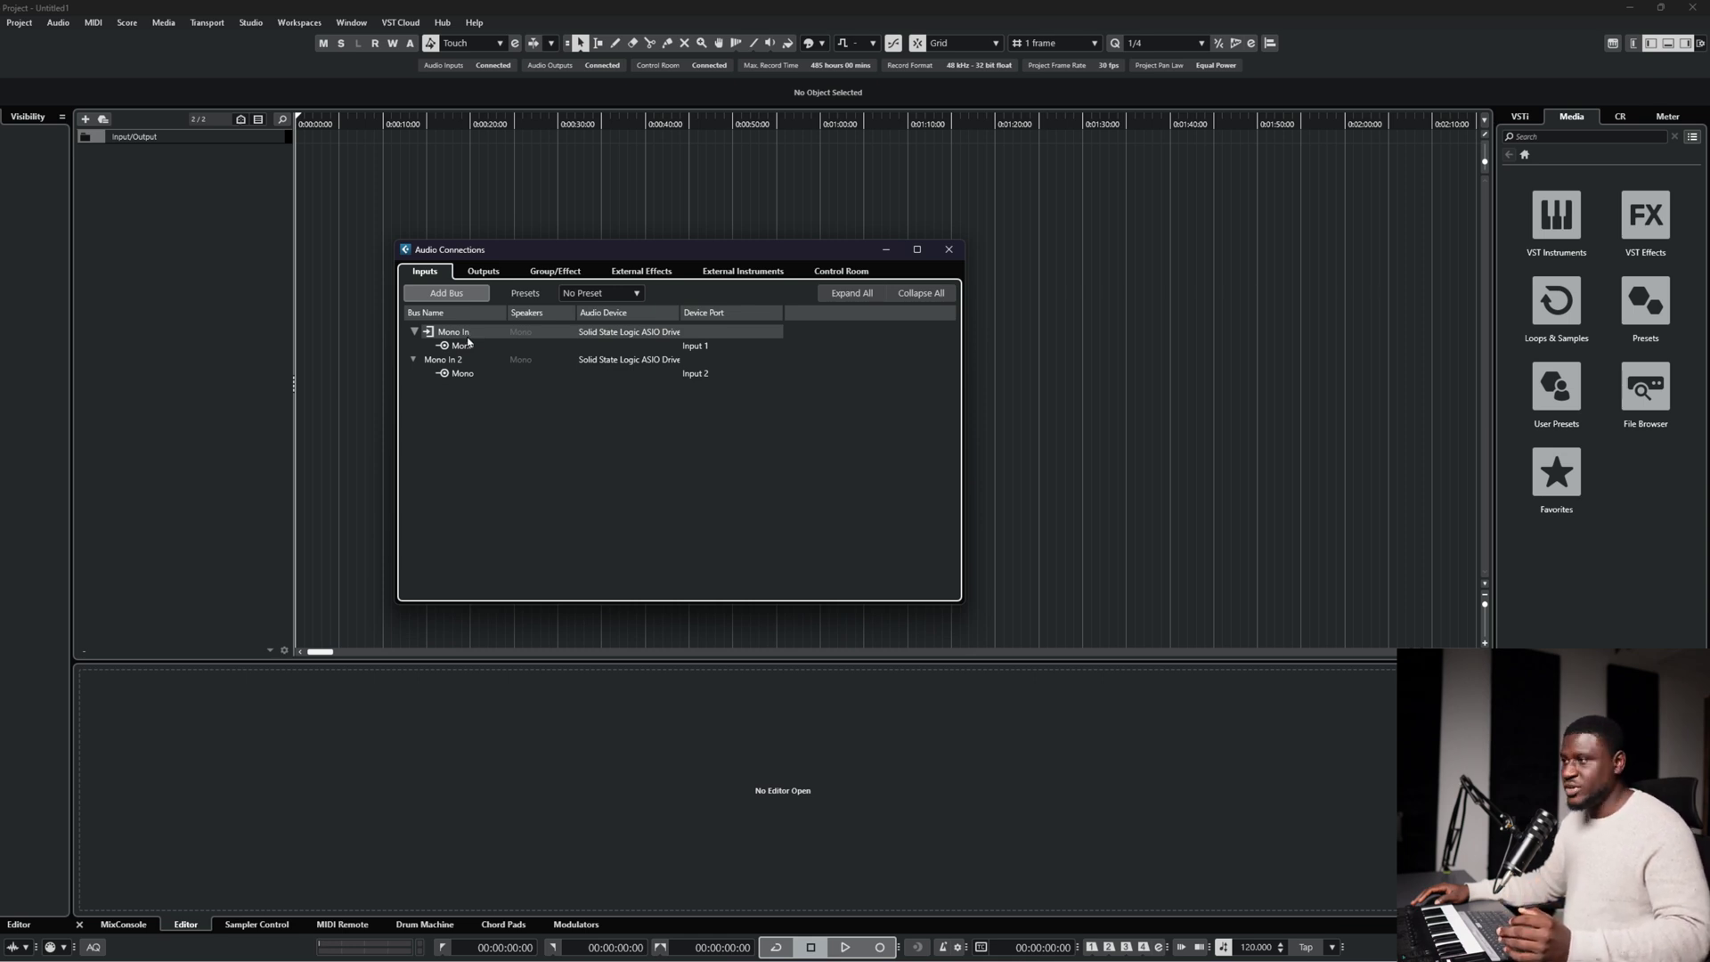
Rename the Mono In bus to 'Mic 1 - Rode mic'.
double_click(464, 332)
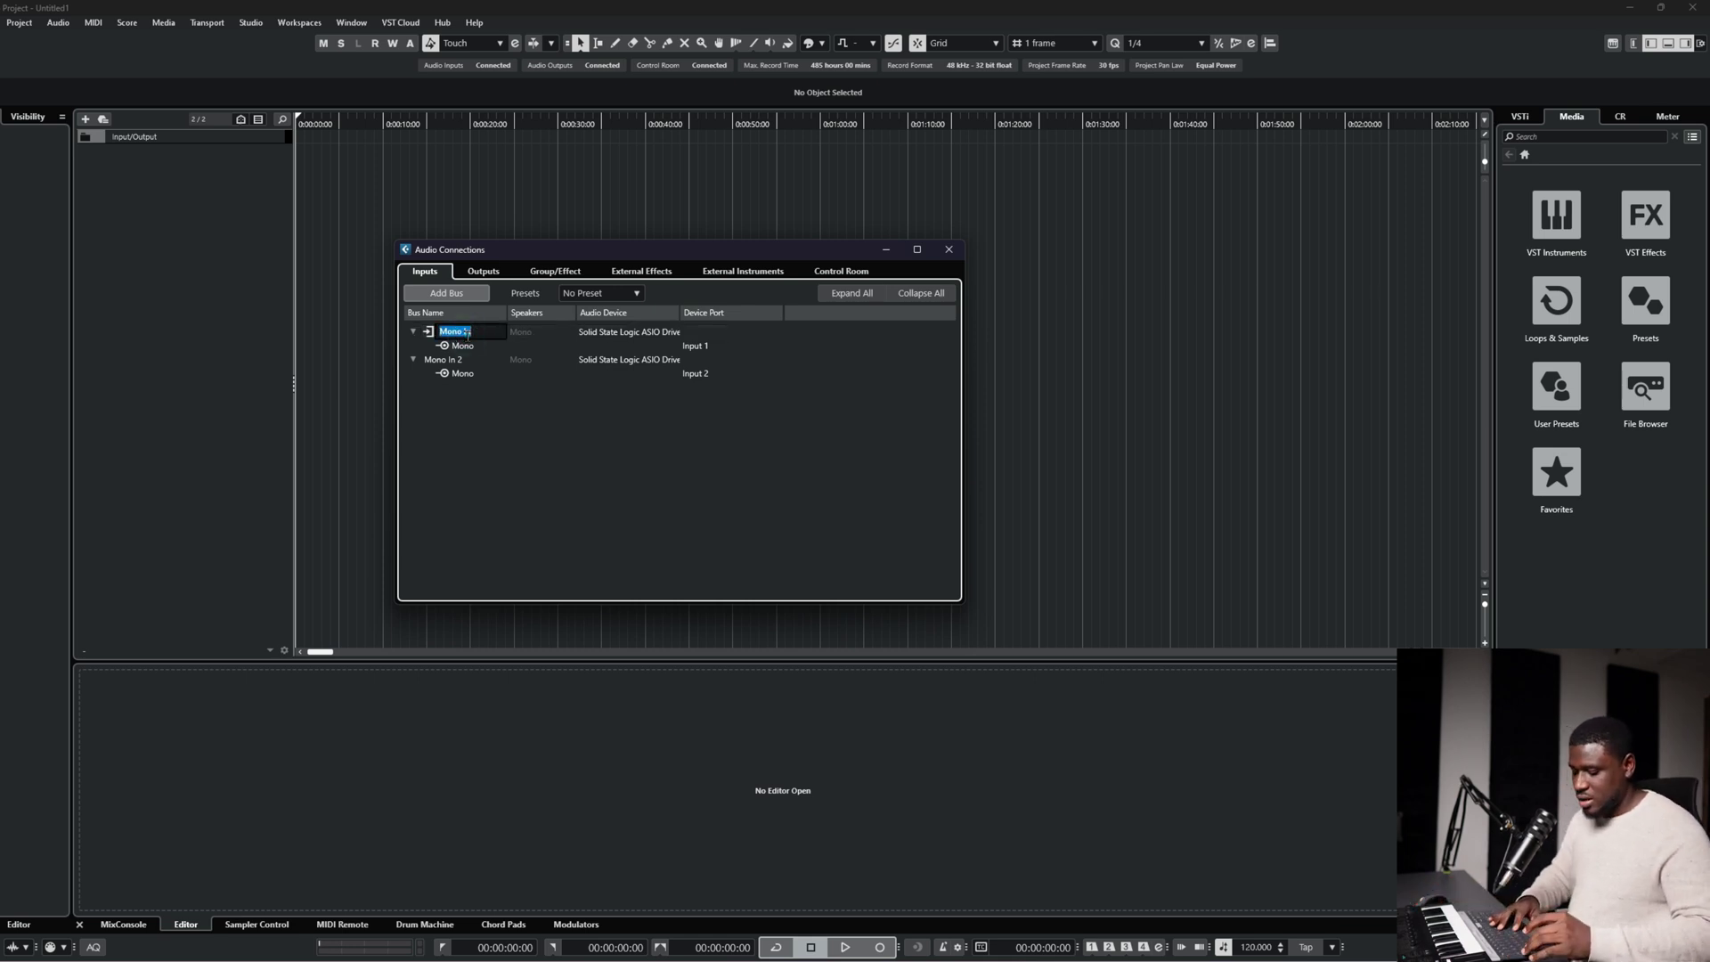
key(Caps_Lock)
text(Mi)
key(Caps_Lock)
text(ic)
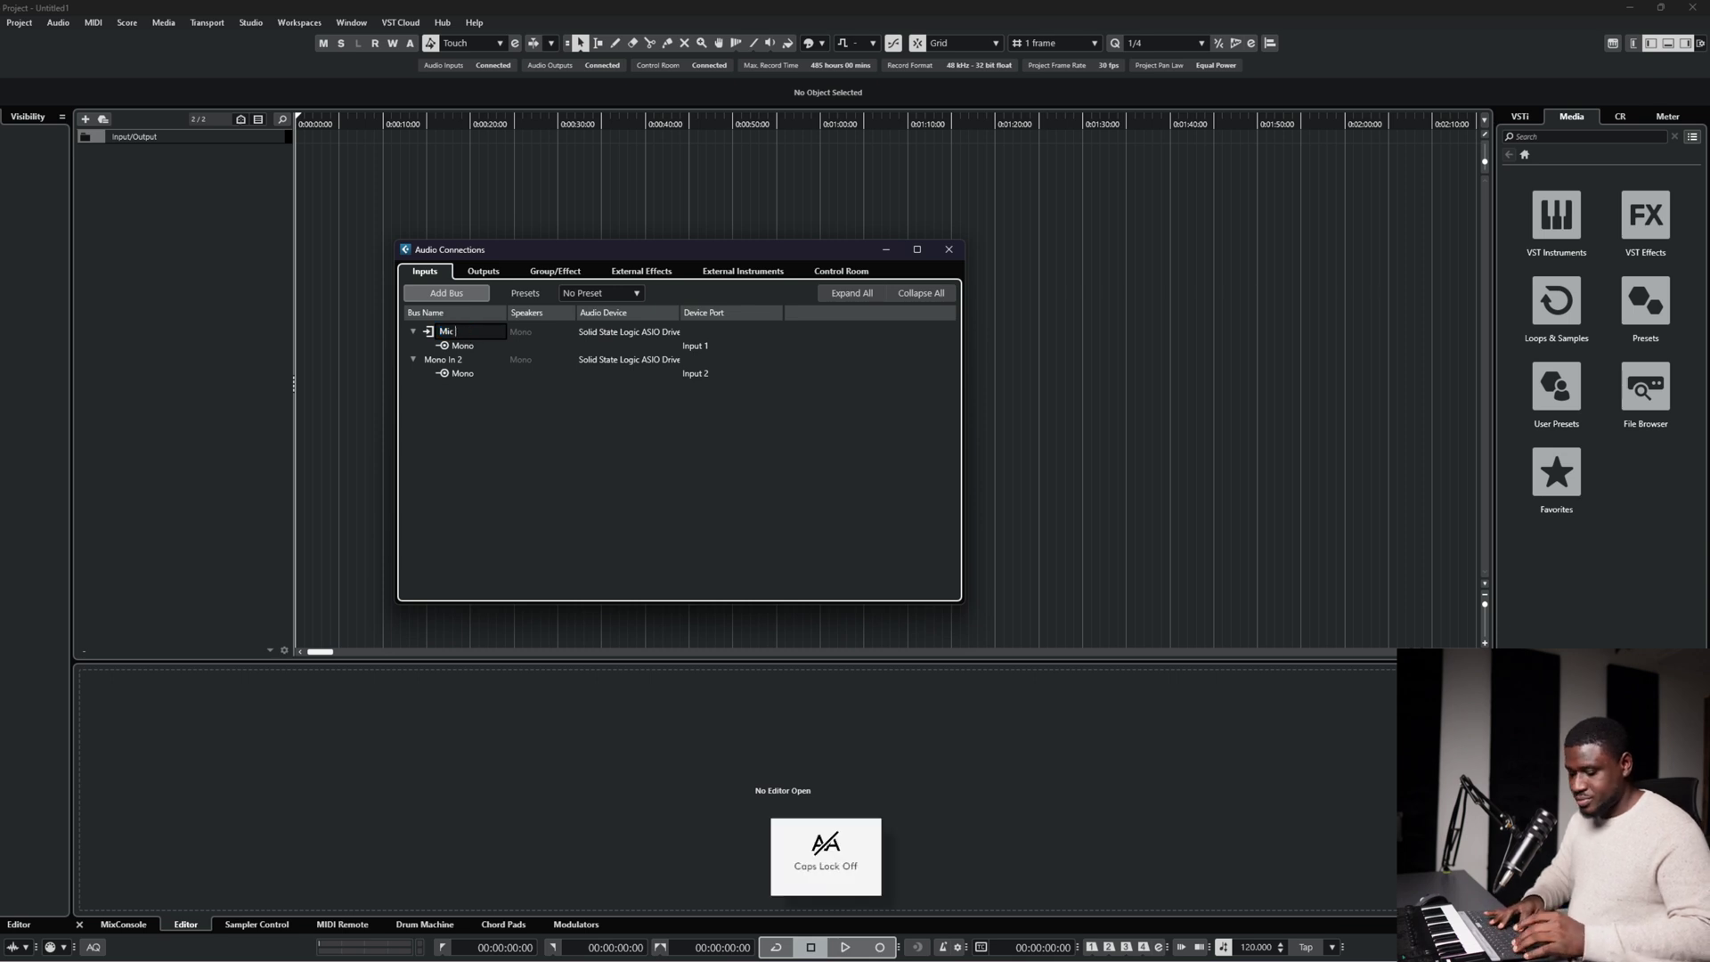
text( 1)
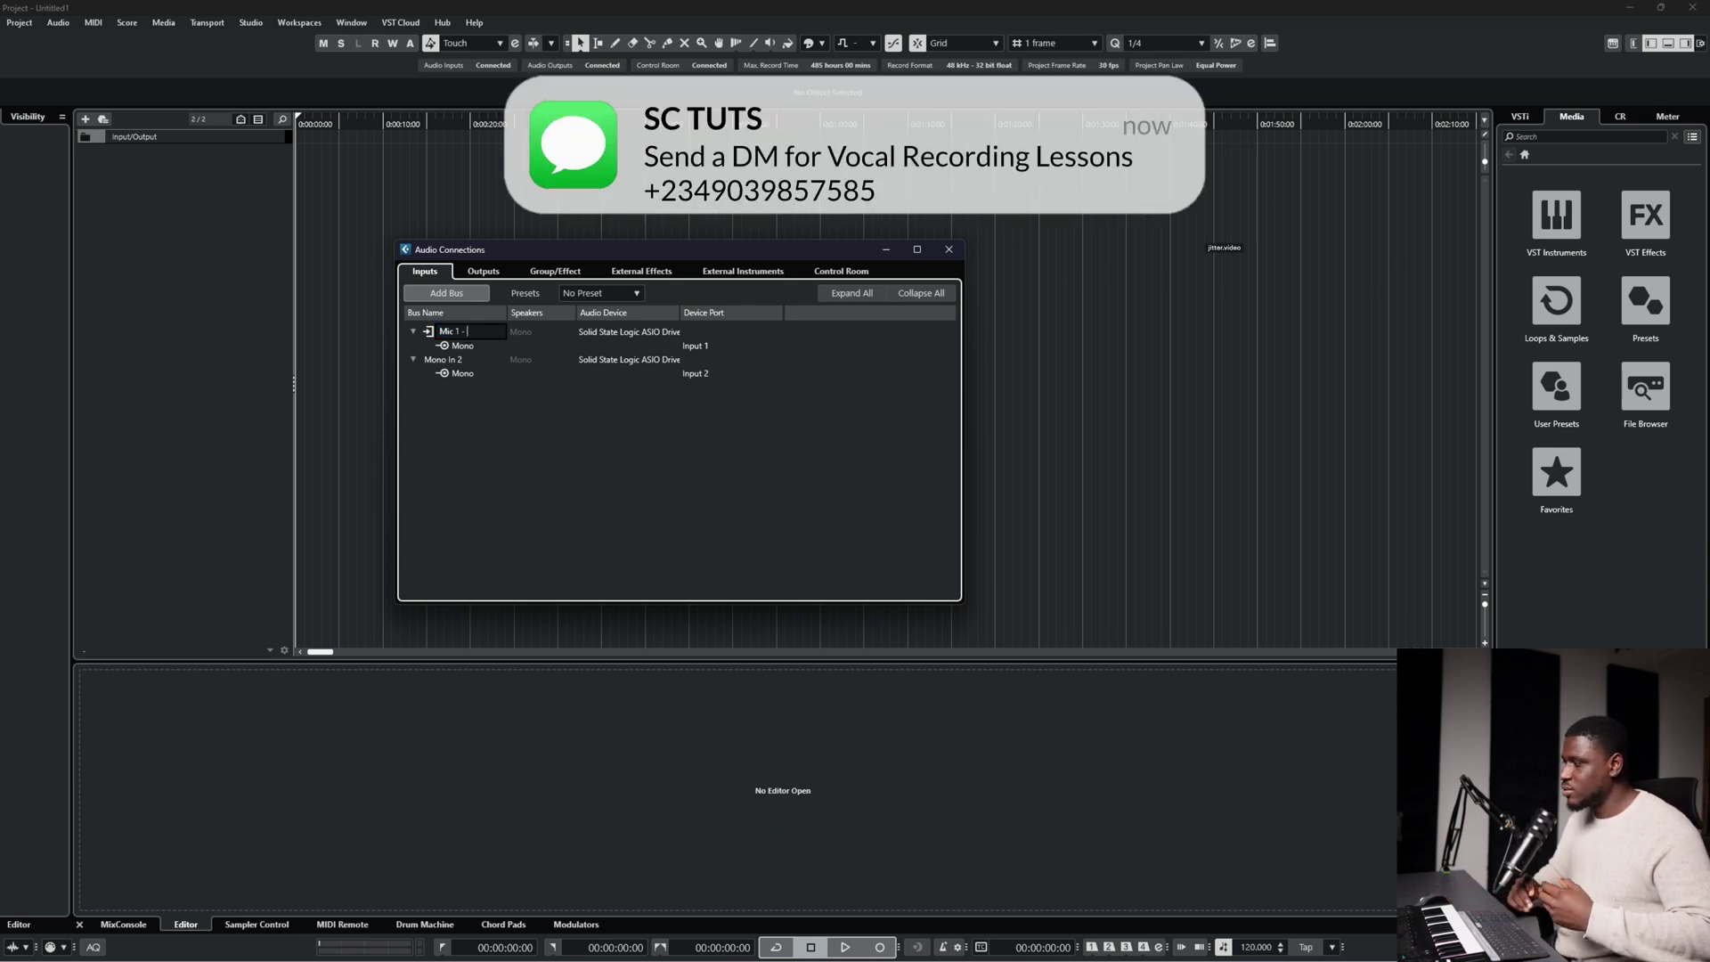
text(-)
key(Caps_Lock)
text(rODWE)
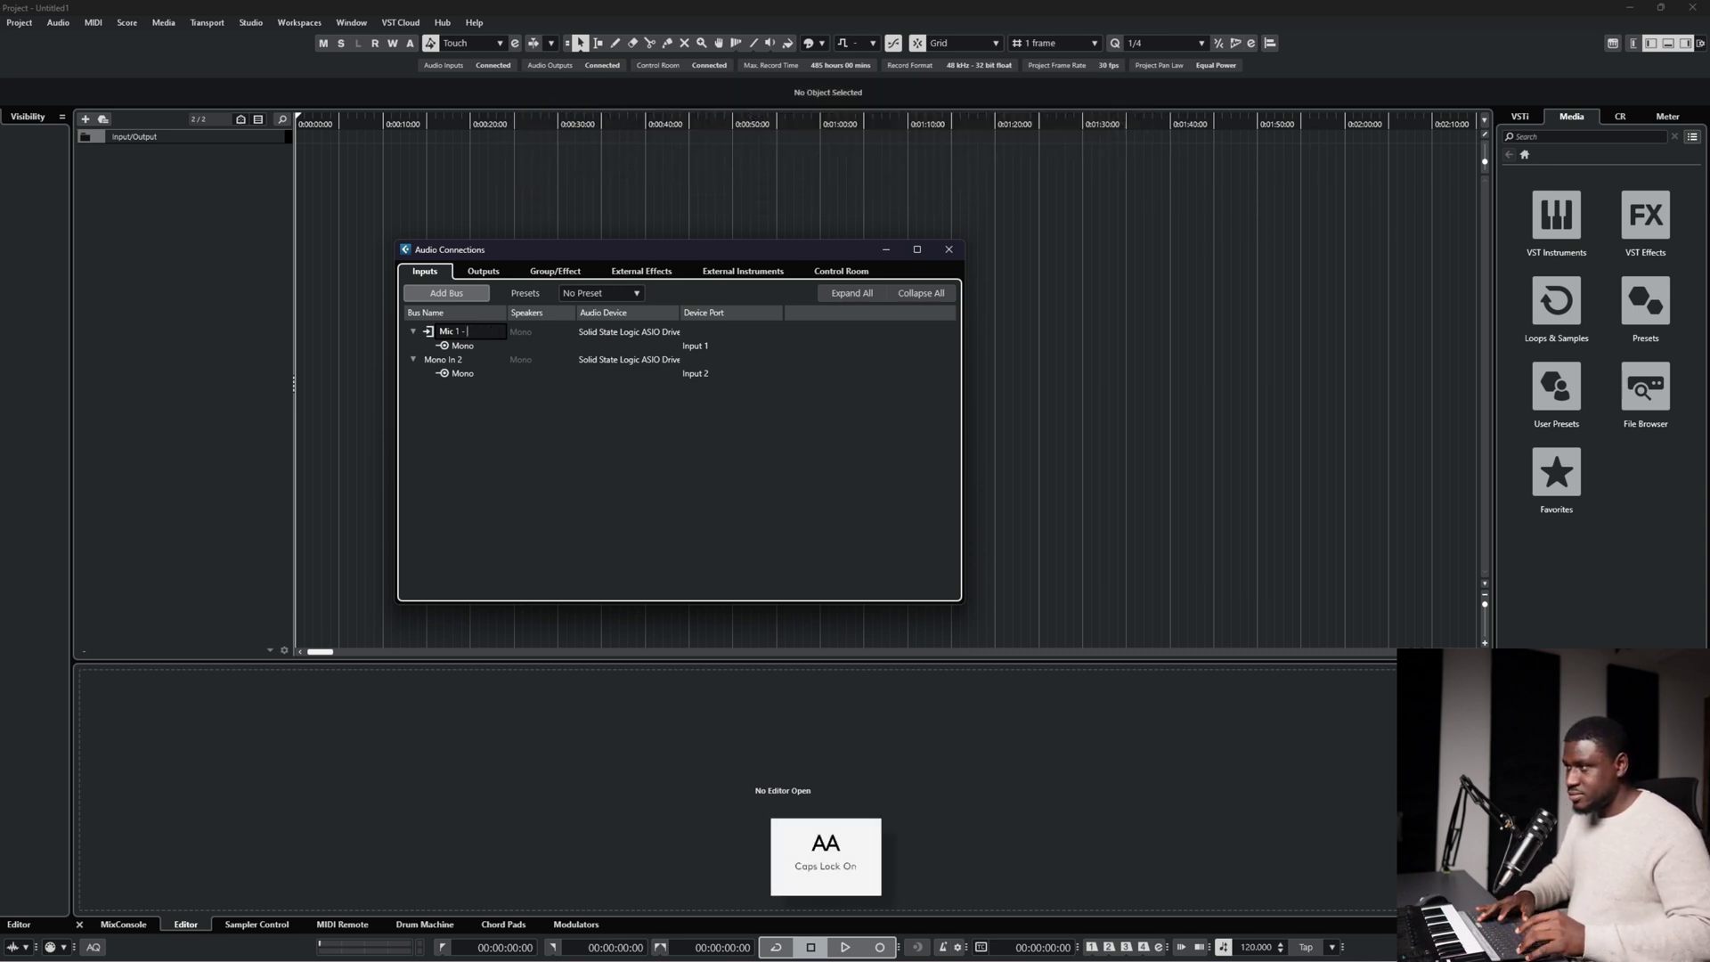
key(Caps_Lock)
text(Rode mi)
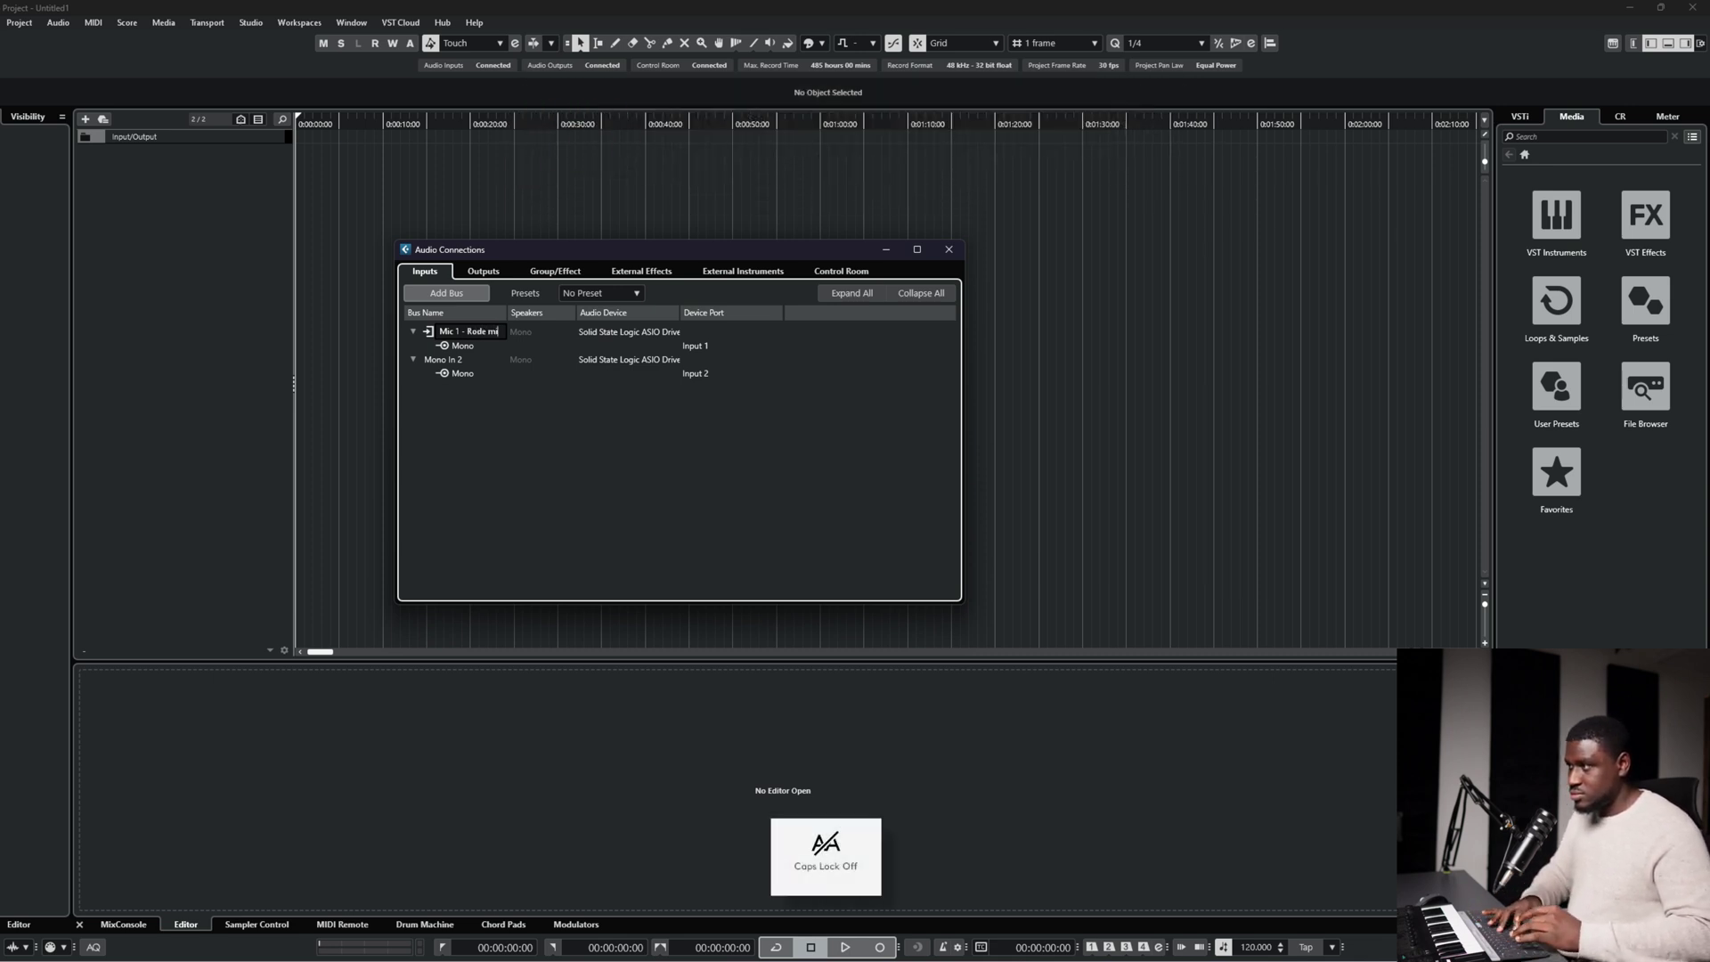
text(c)
key(Tab)
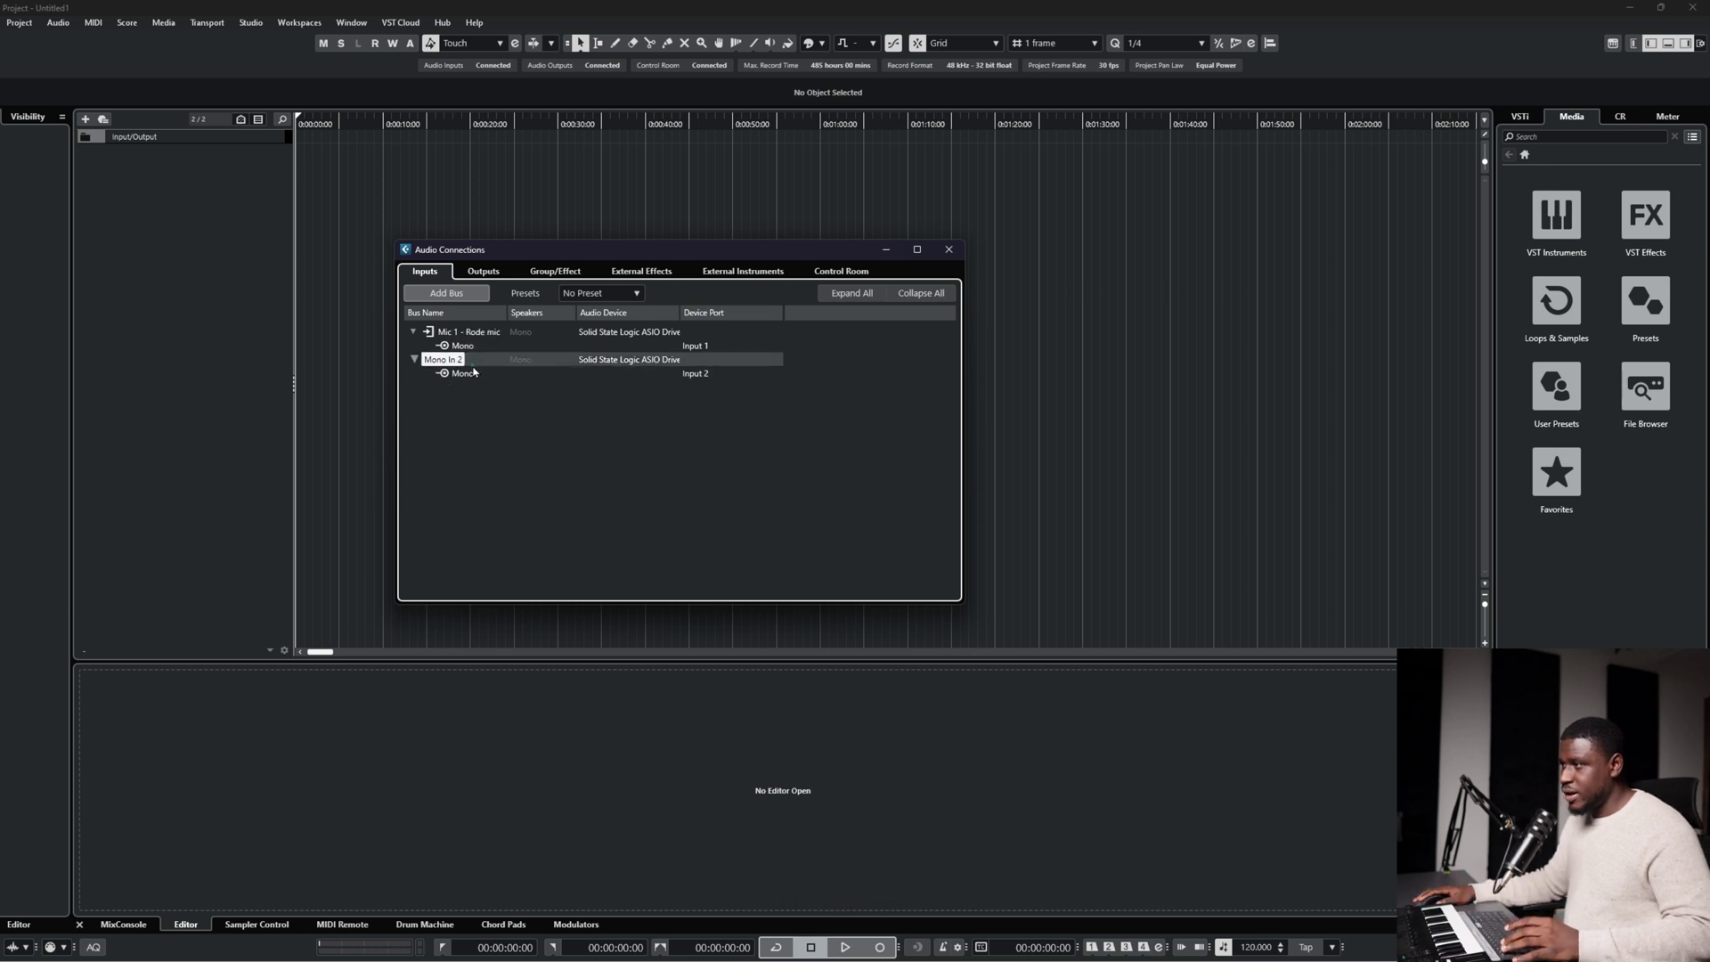
Rename the second bus to 'Mic 2 - SAMSON mic'.
text(Mic 2 - SAMS)
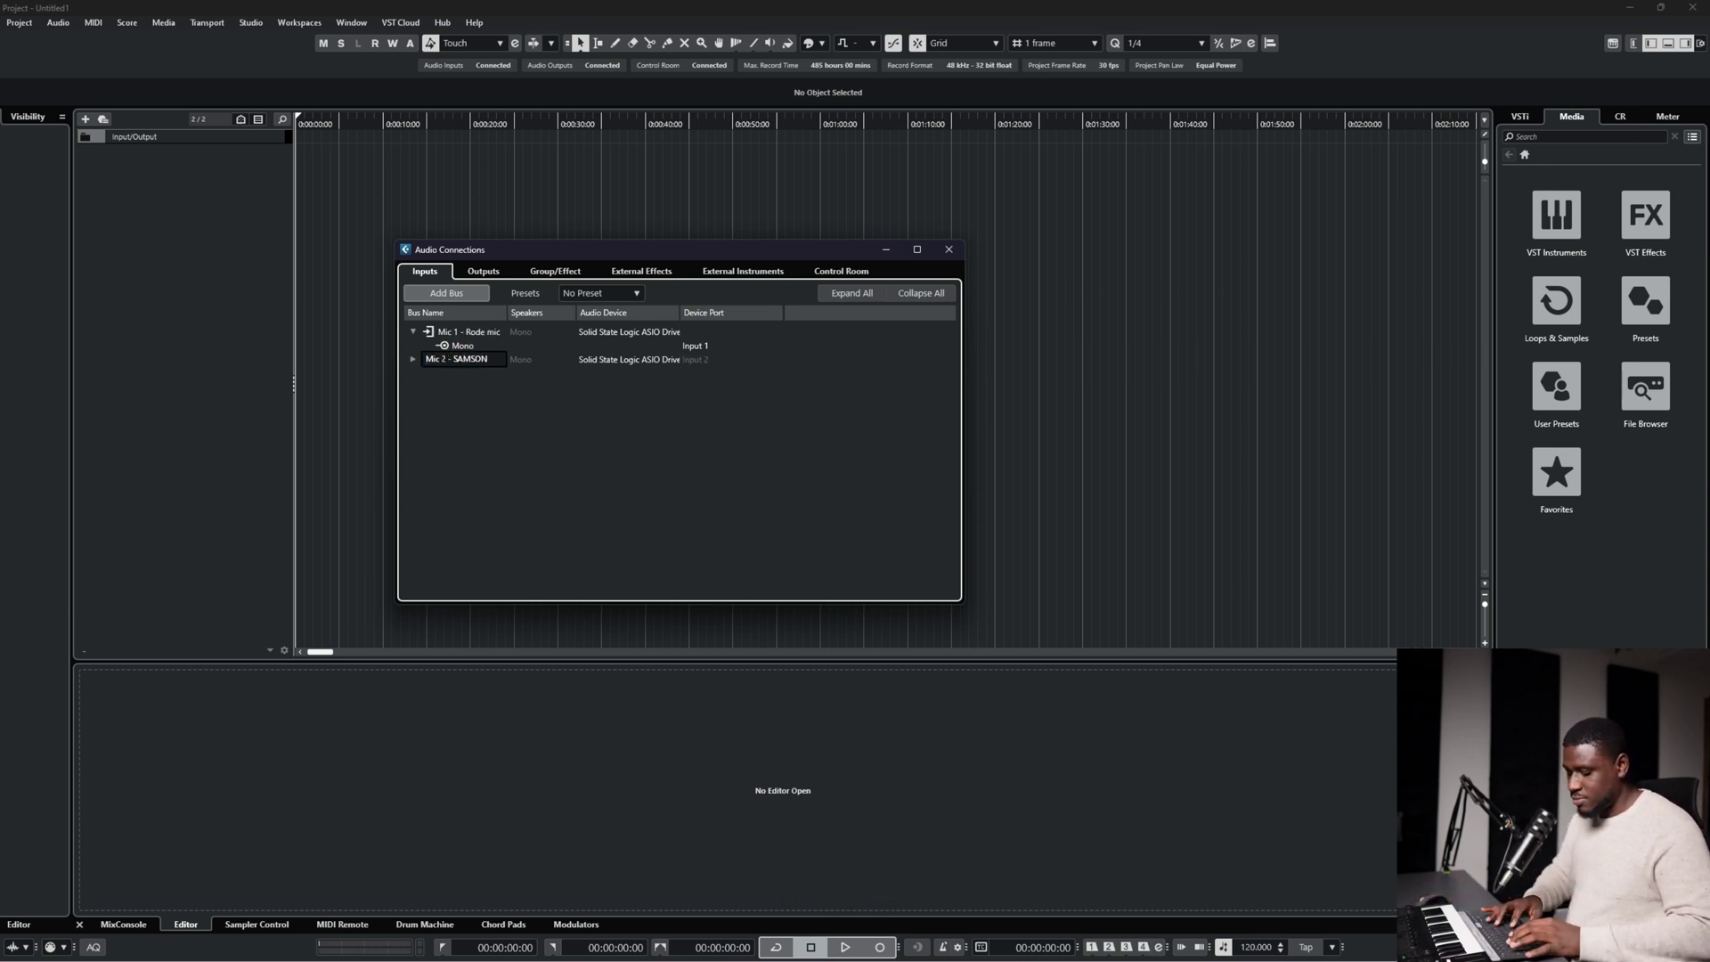
text(ON)
key(Caps_Lock)
text(m)
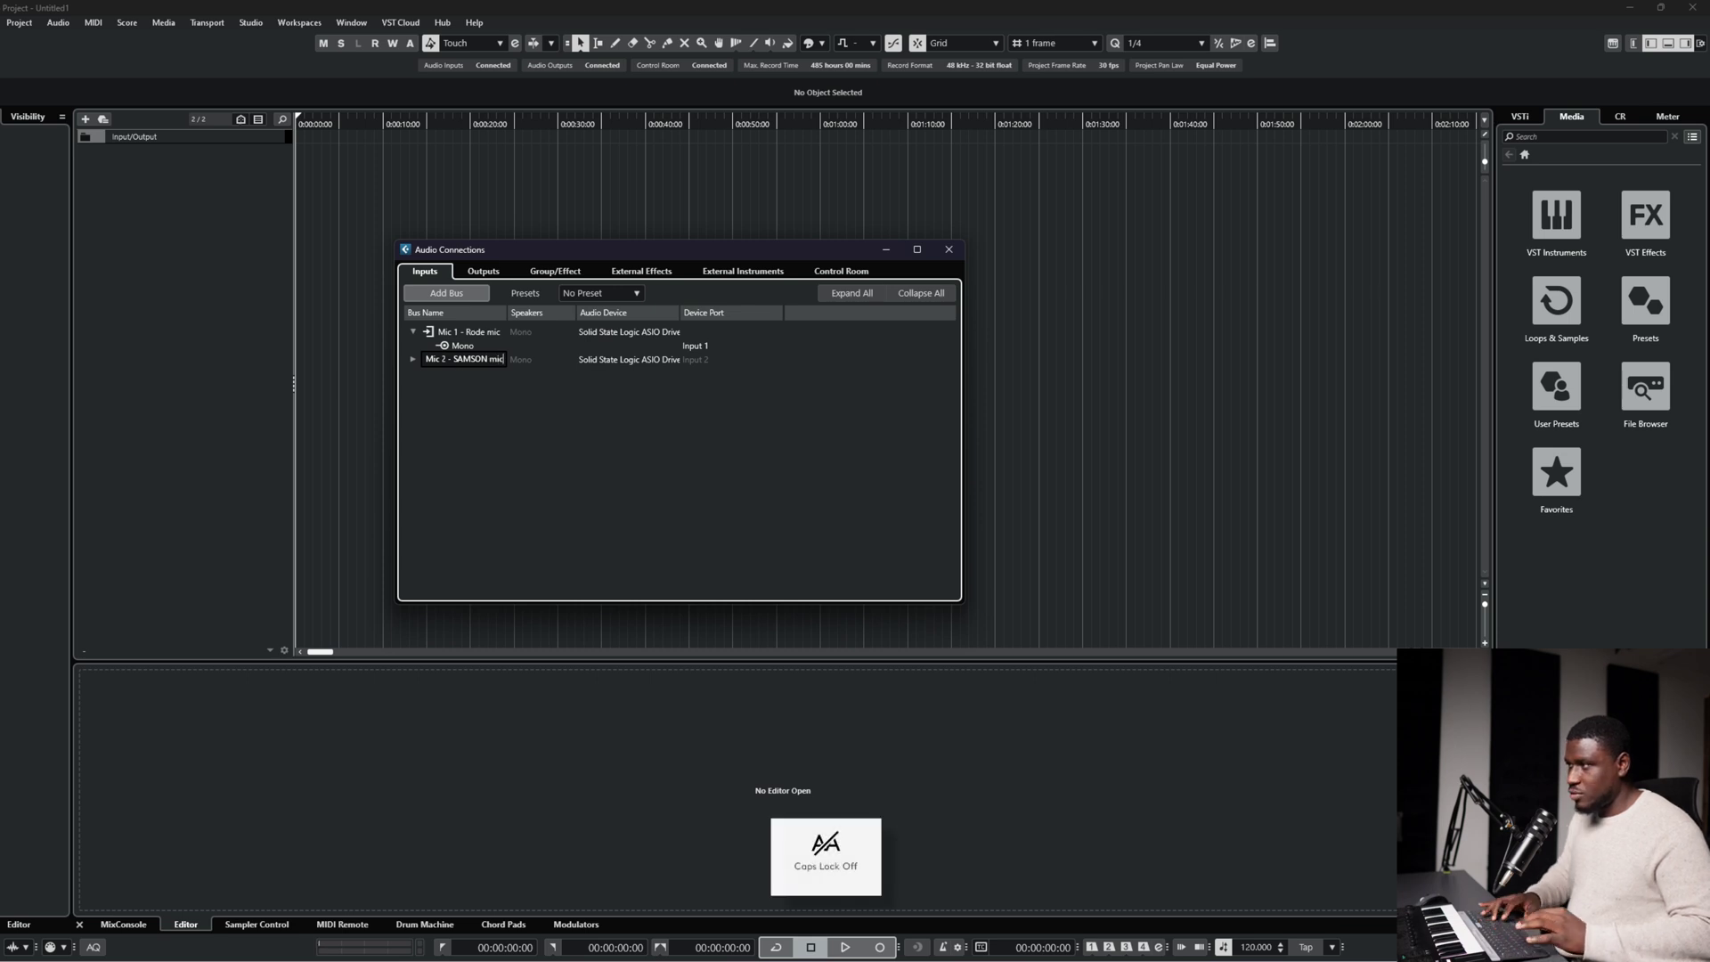
text(ic)
key(Return)
click(502, 386)
Close Audio Connections and bring up the File Explorer folder holding the beat files.
click(949, 249)
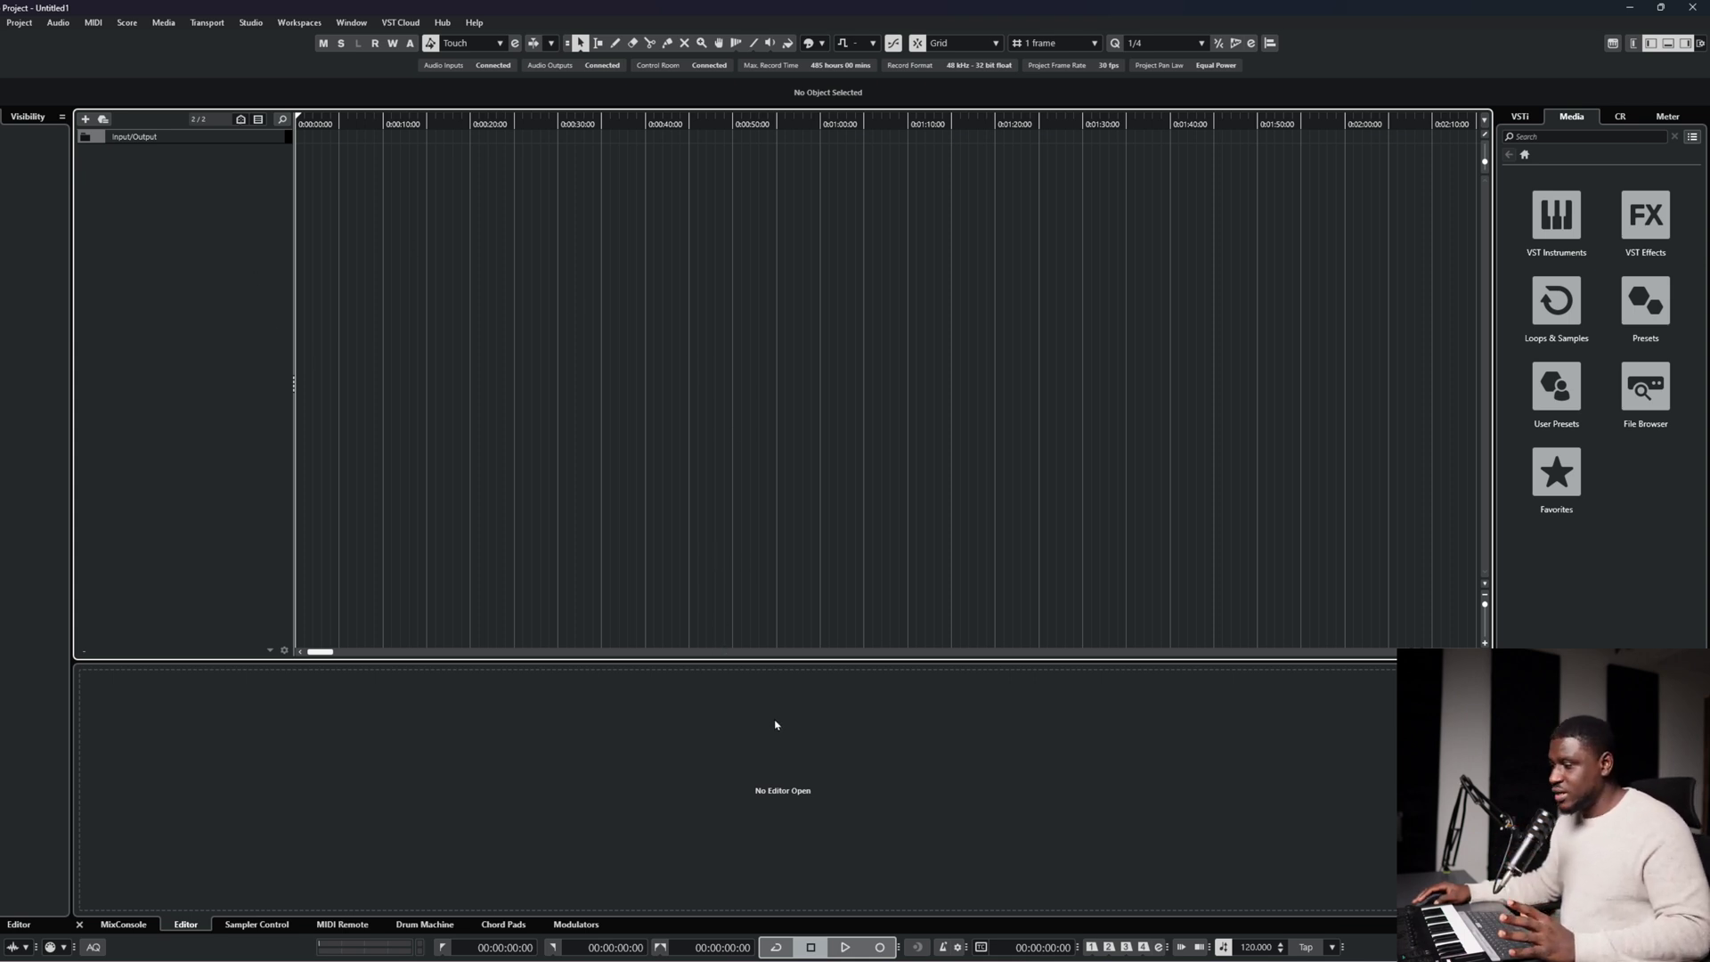
click(460, 260)
key(alt+Tab)
click(1022, 407)
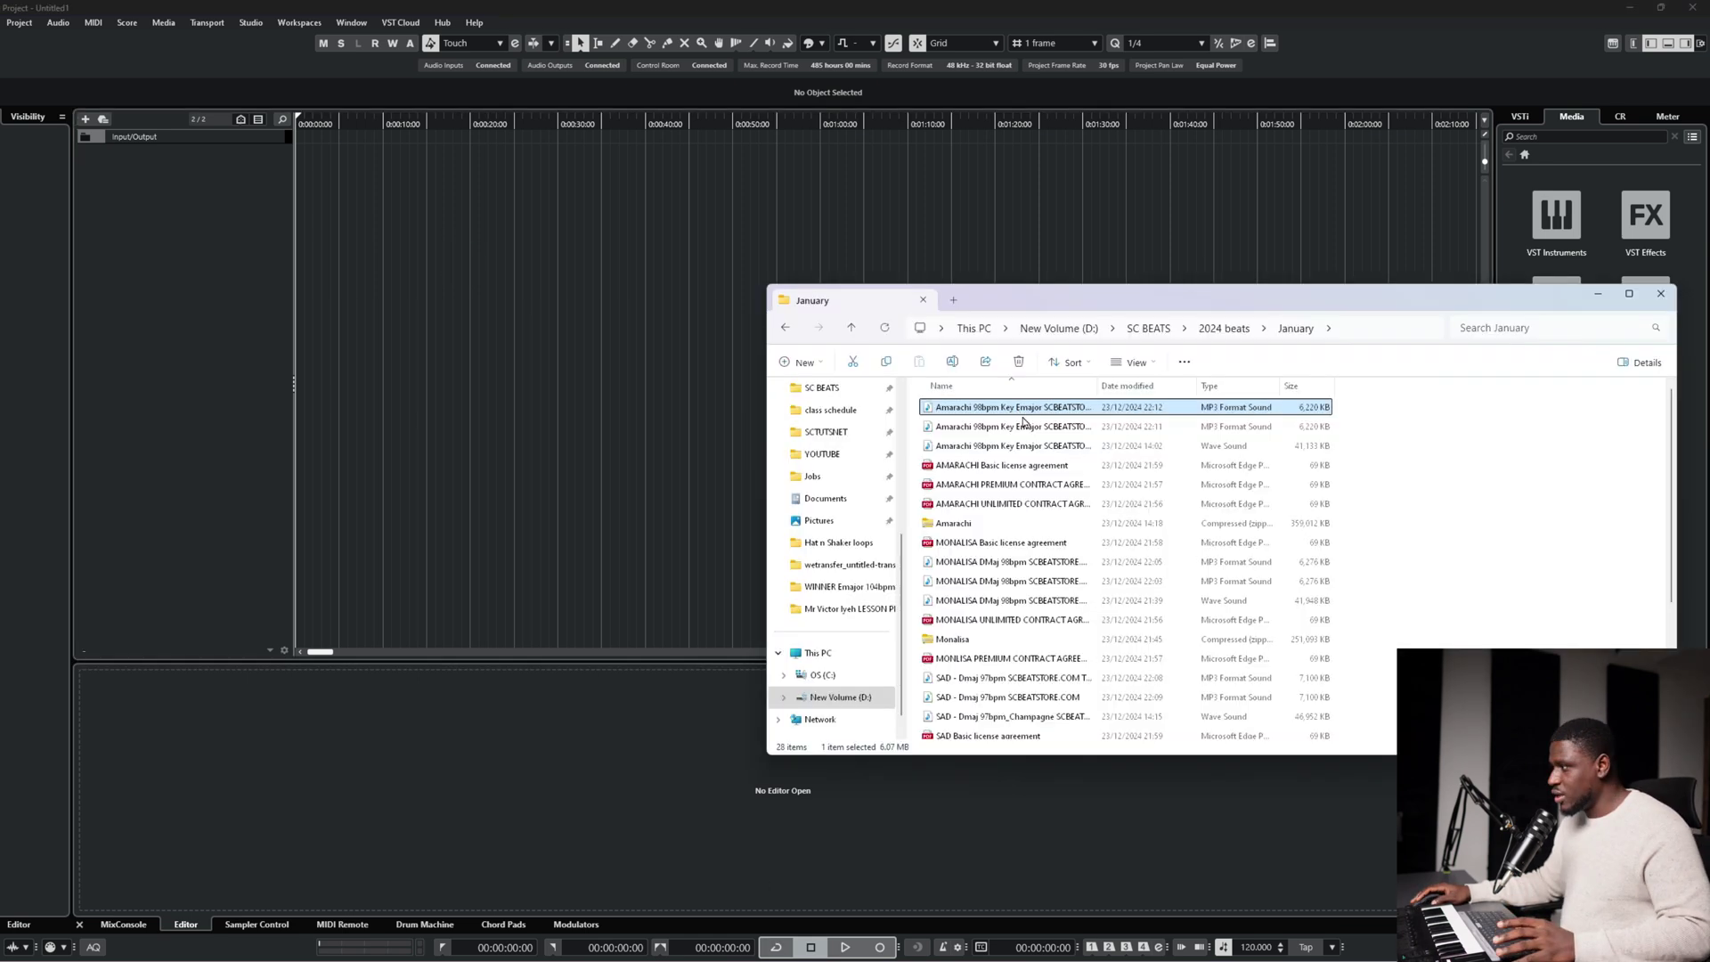
Import the Amarachi 98bpm Key Emajor MP3 with Copy File to Project Folder kept on.
drag(524, 259, 312, 161)
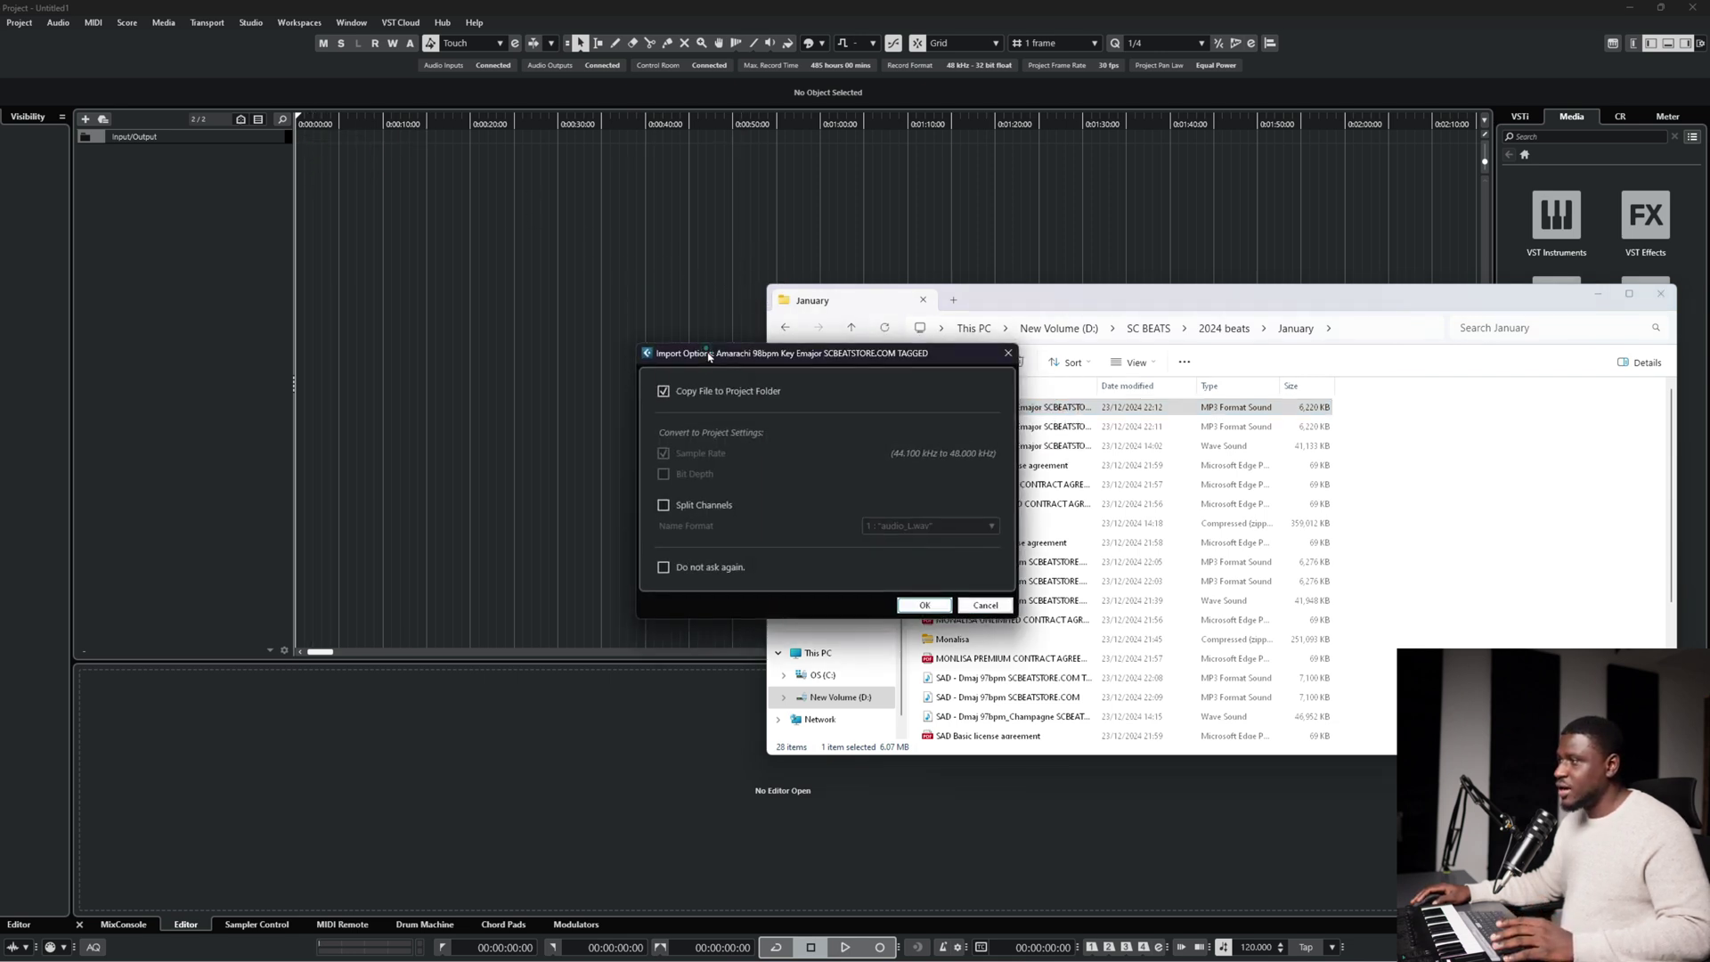
click(1590, 298)
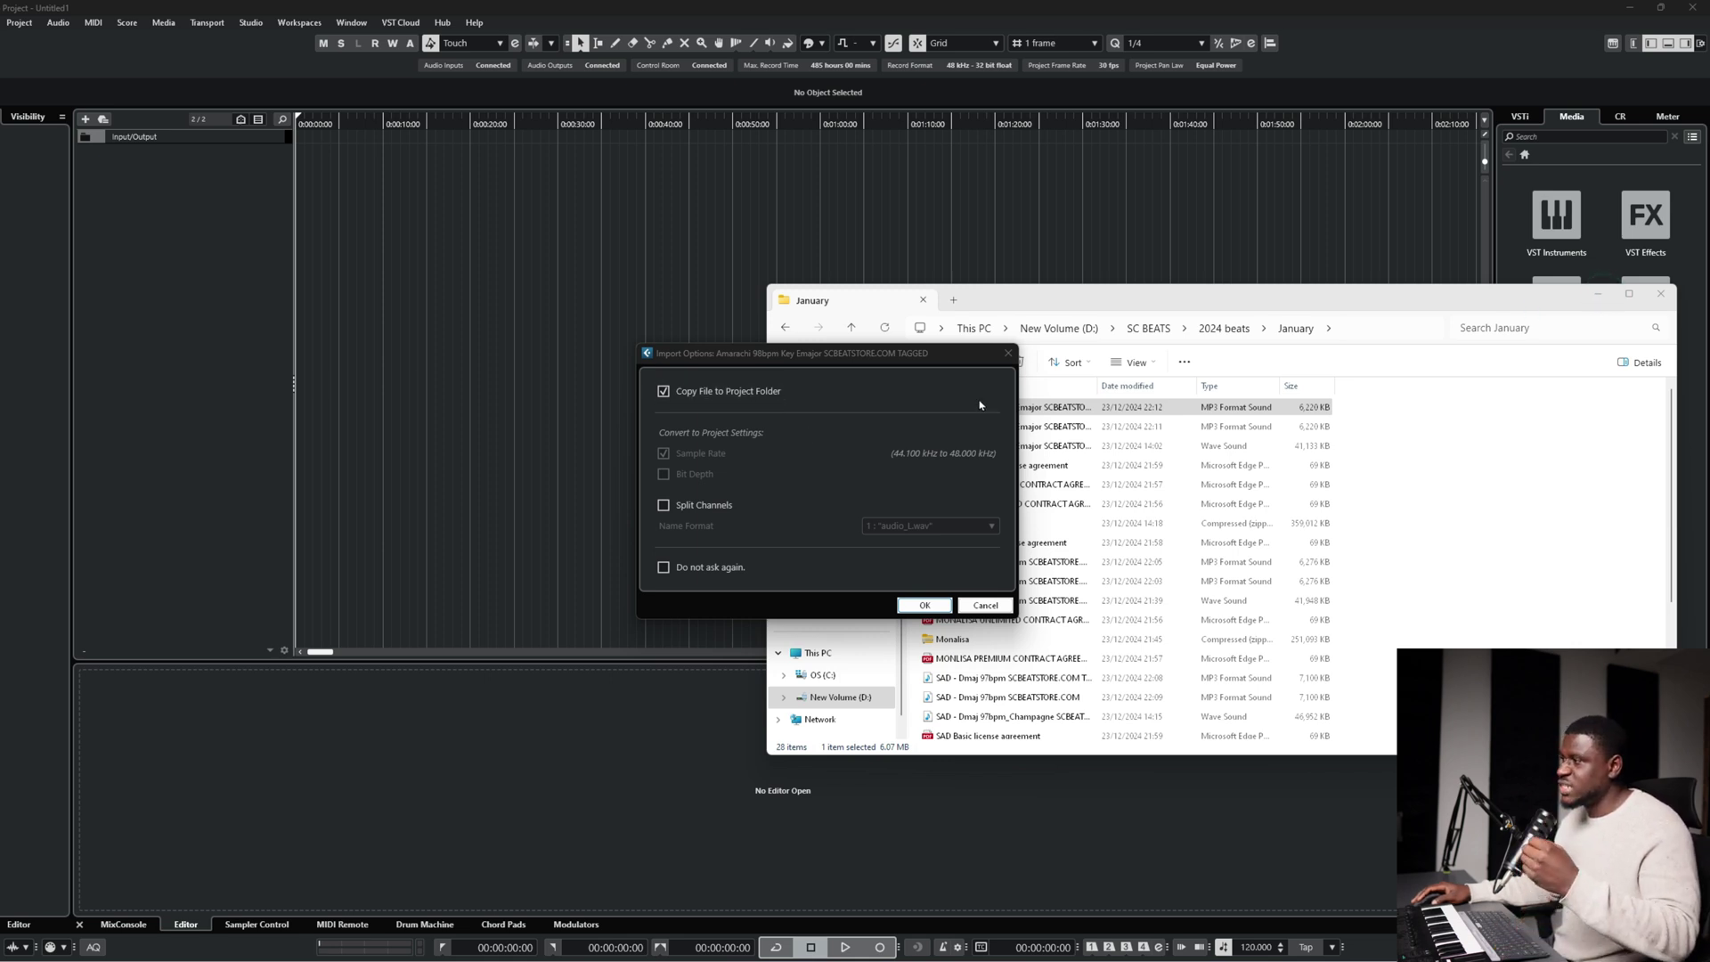
click(759, 403)
click(759, 403)
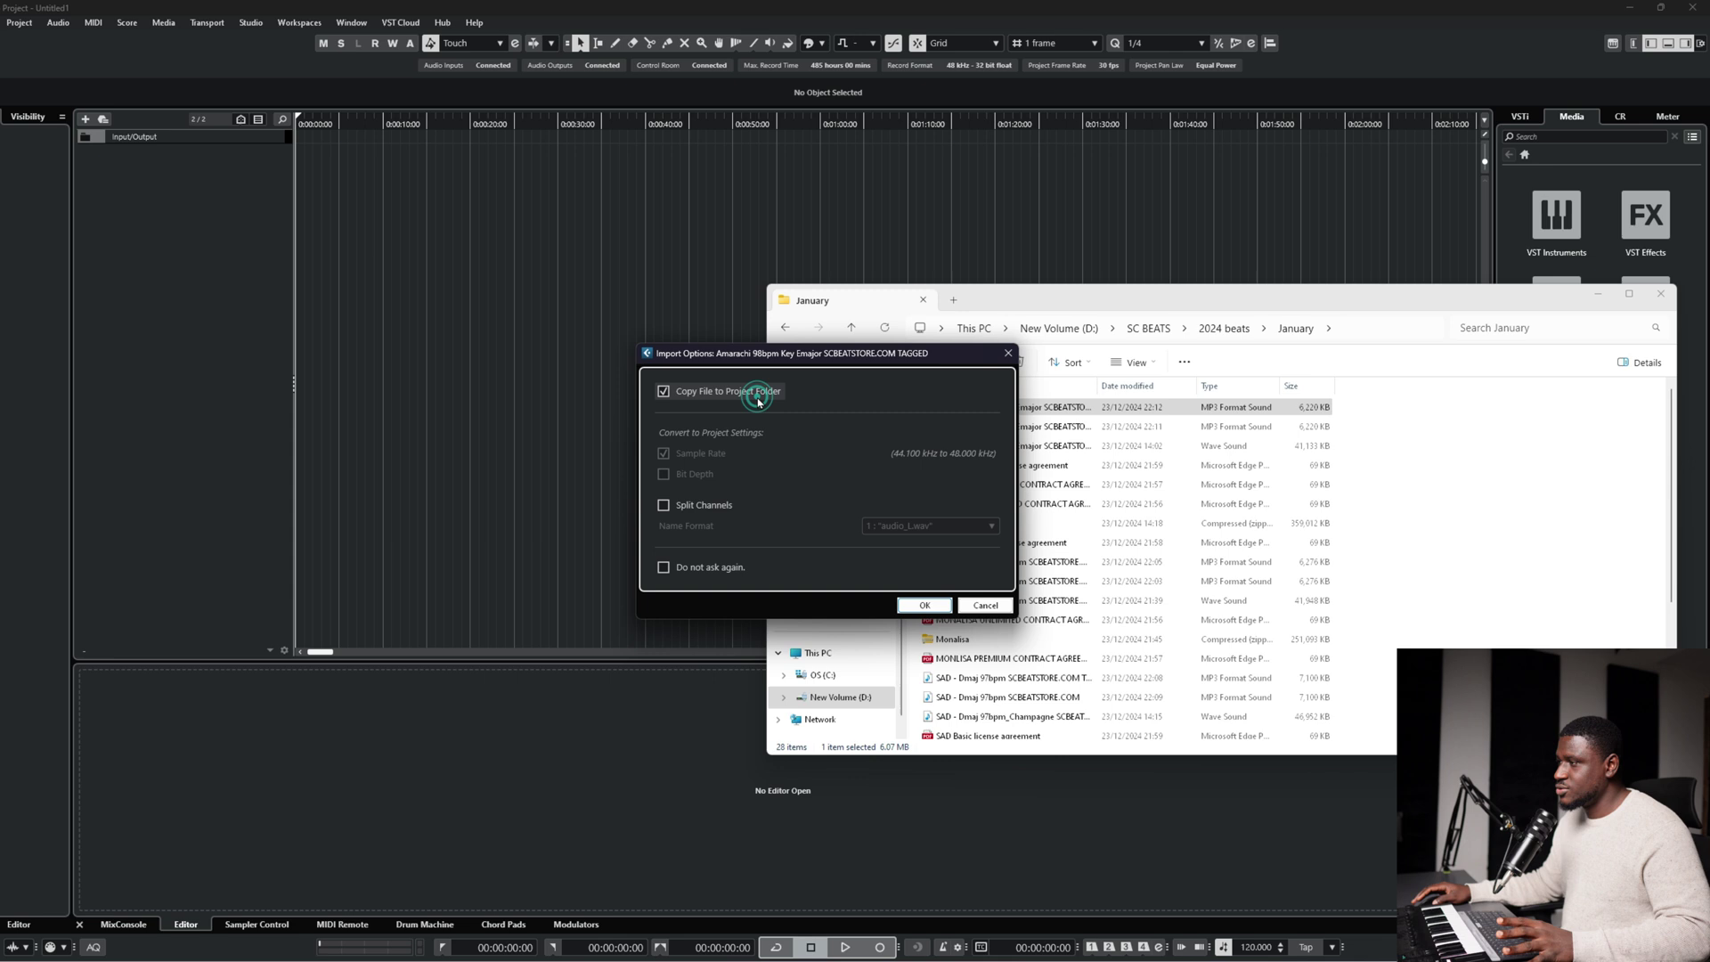
click(924, 606)
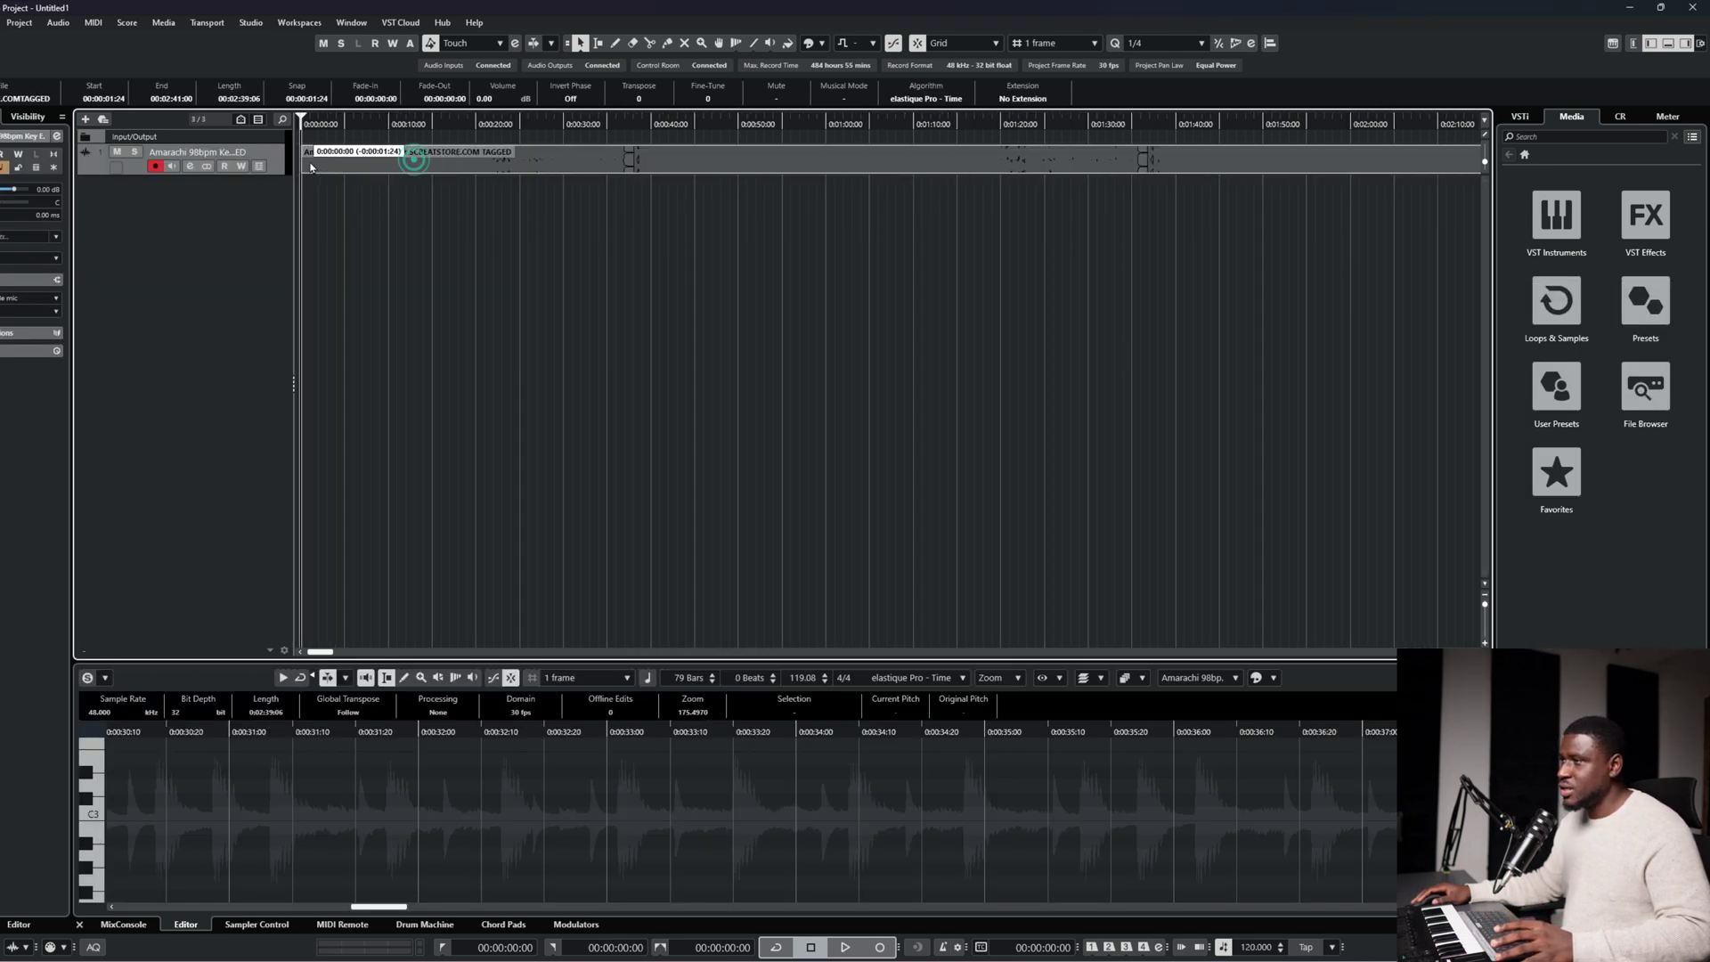
click(478, 233)
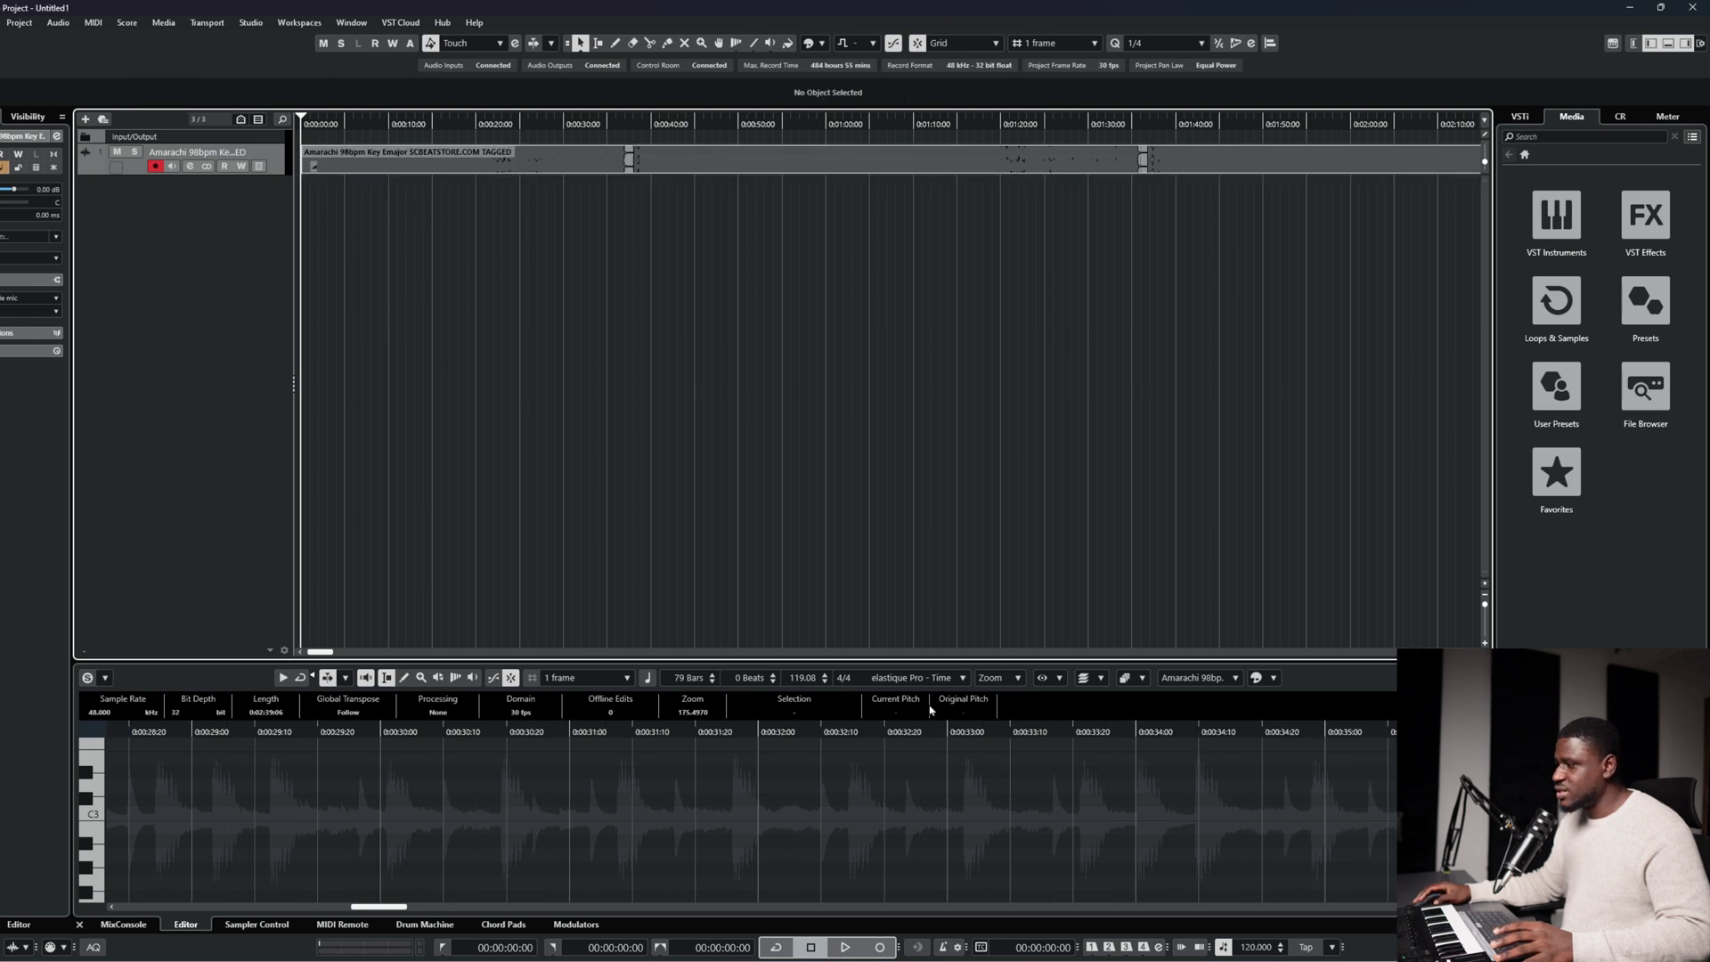
click(1257, 947)
double_click(1258, 947)
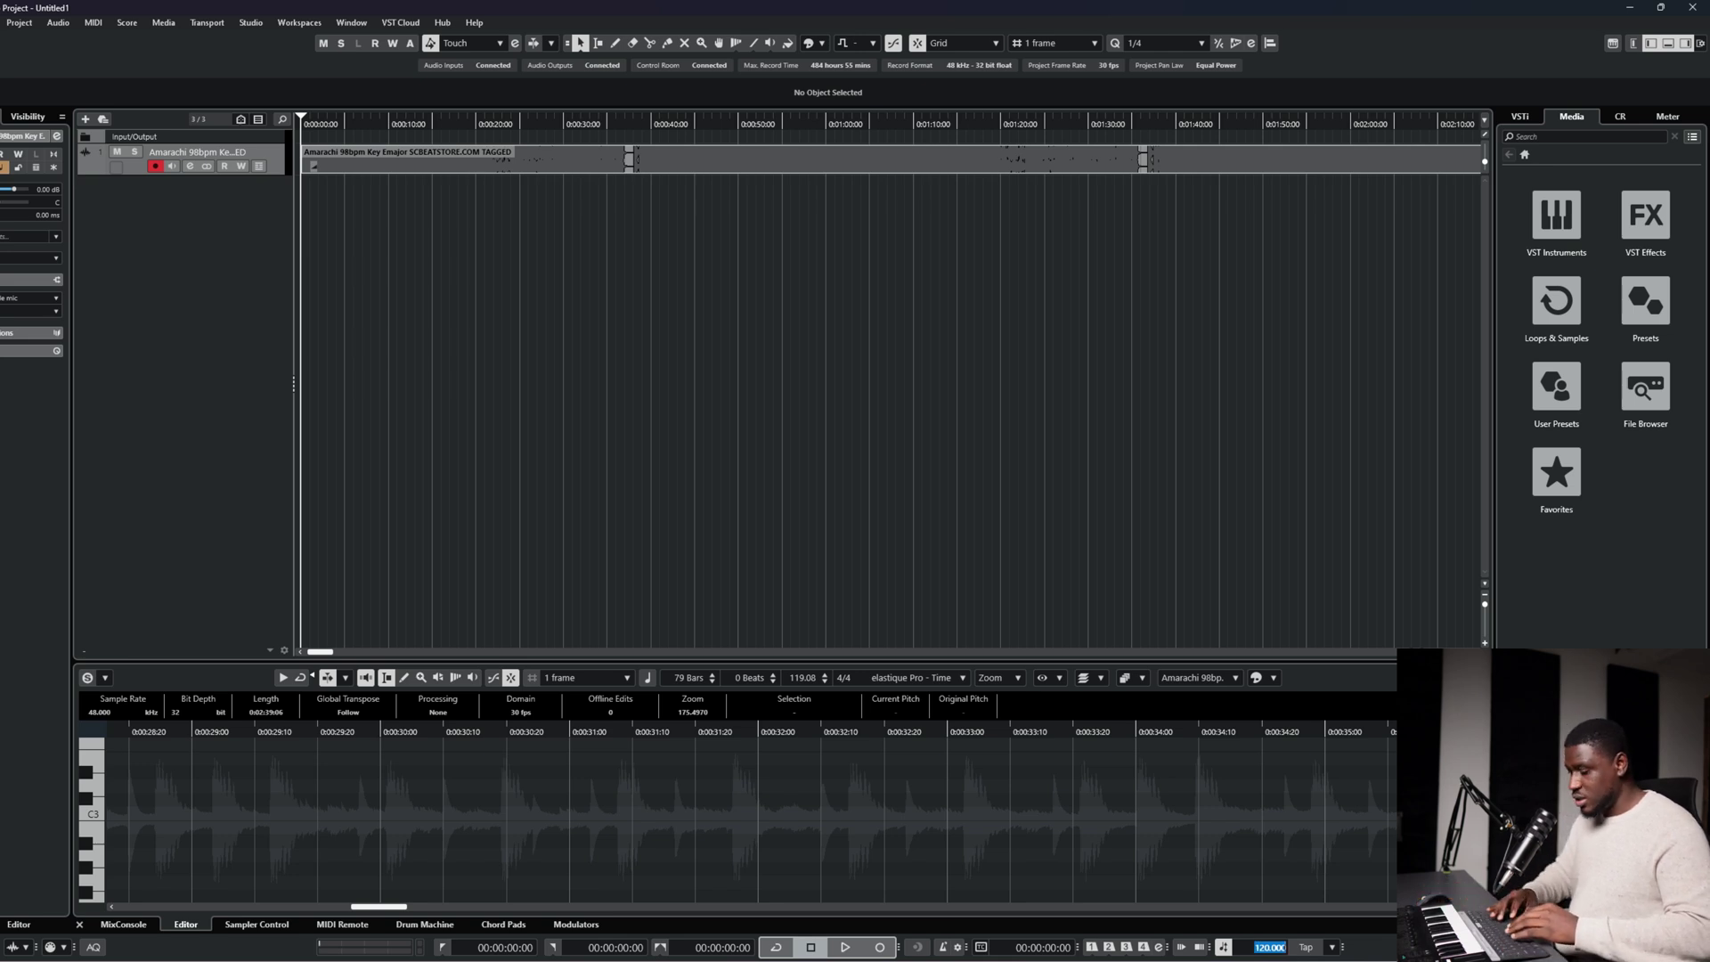
text(98)
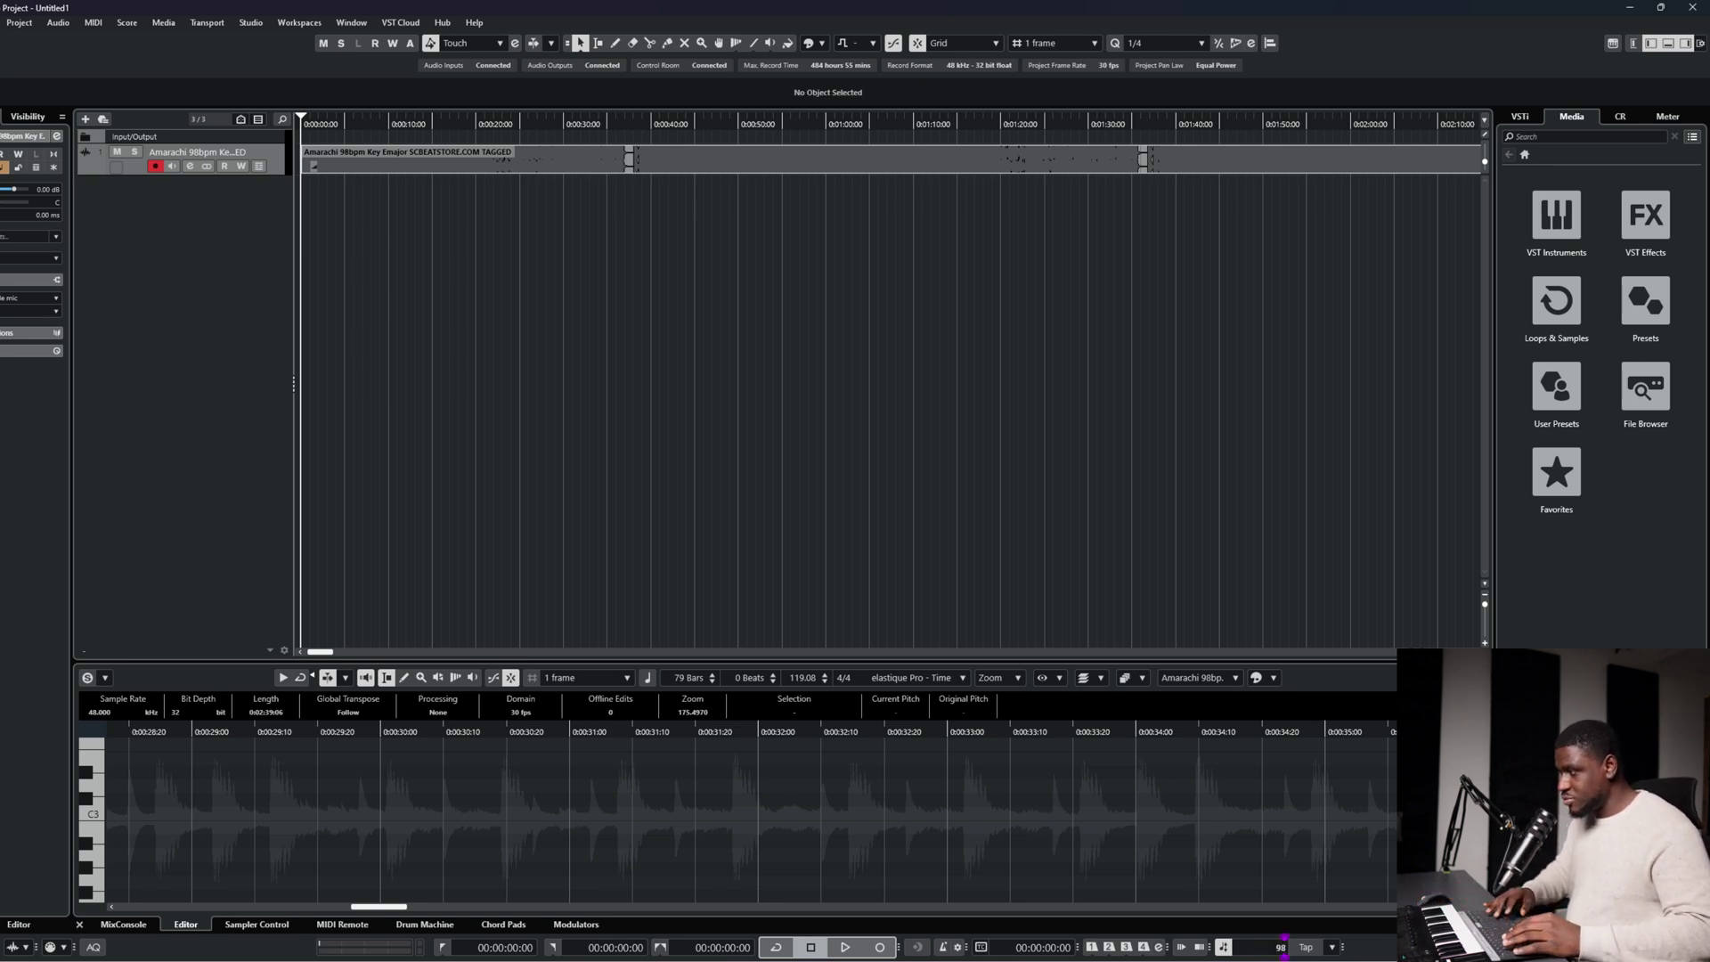
key(Return)
click(630, 273)
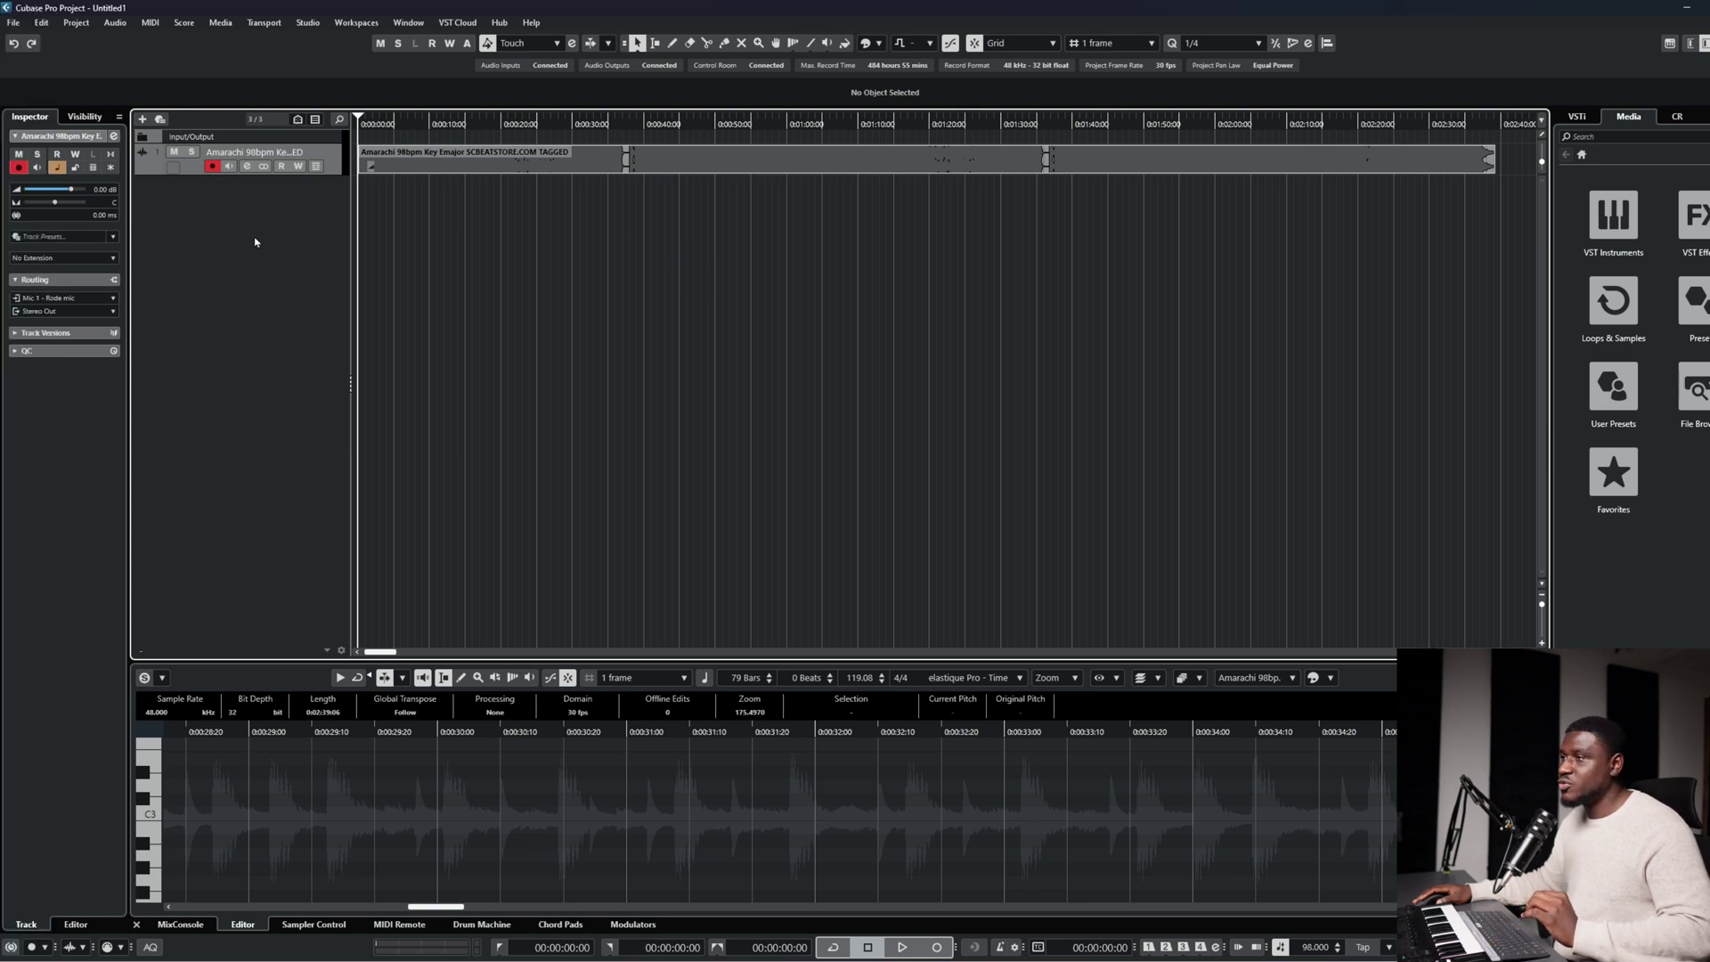
Add stereo audio track Audio 01 with Mic 1 - Rode mic input and Stereo Out output.
click(263, 206)
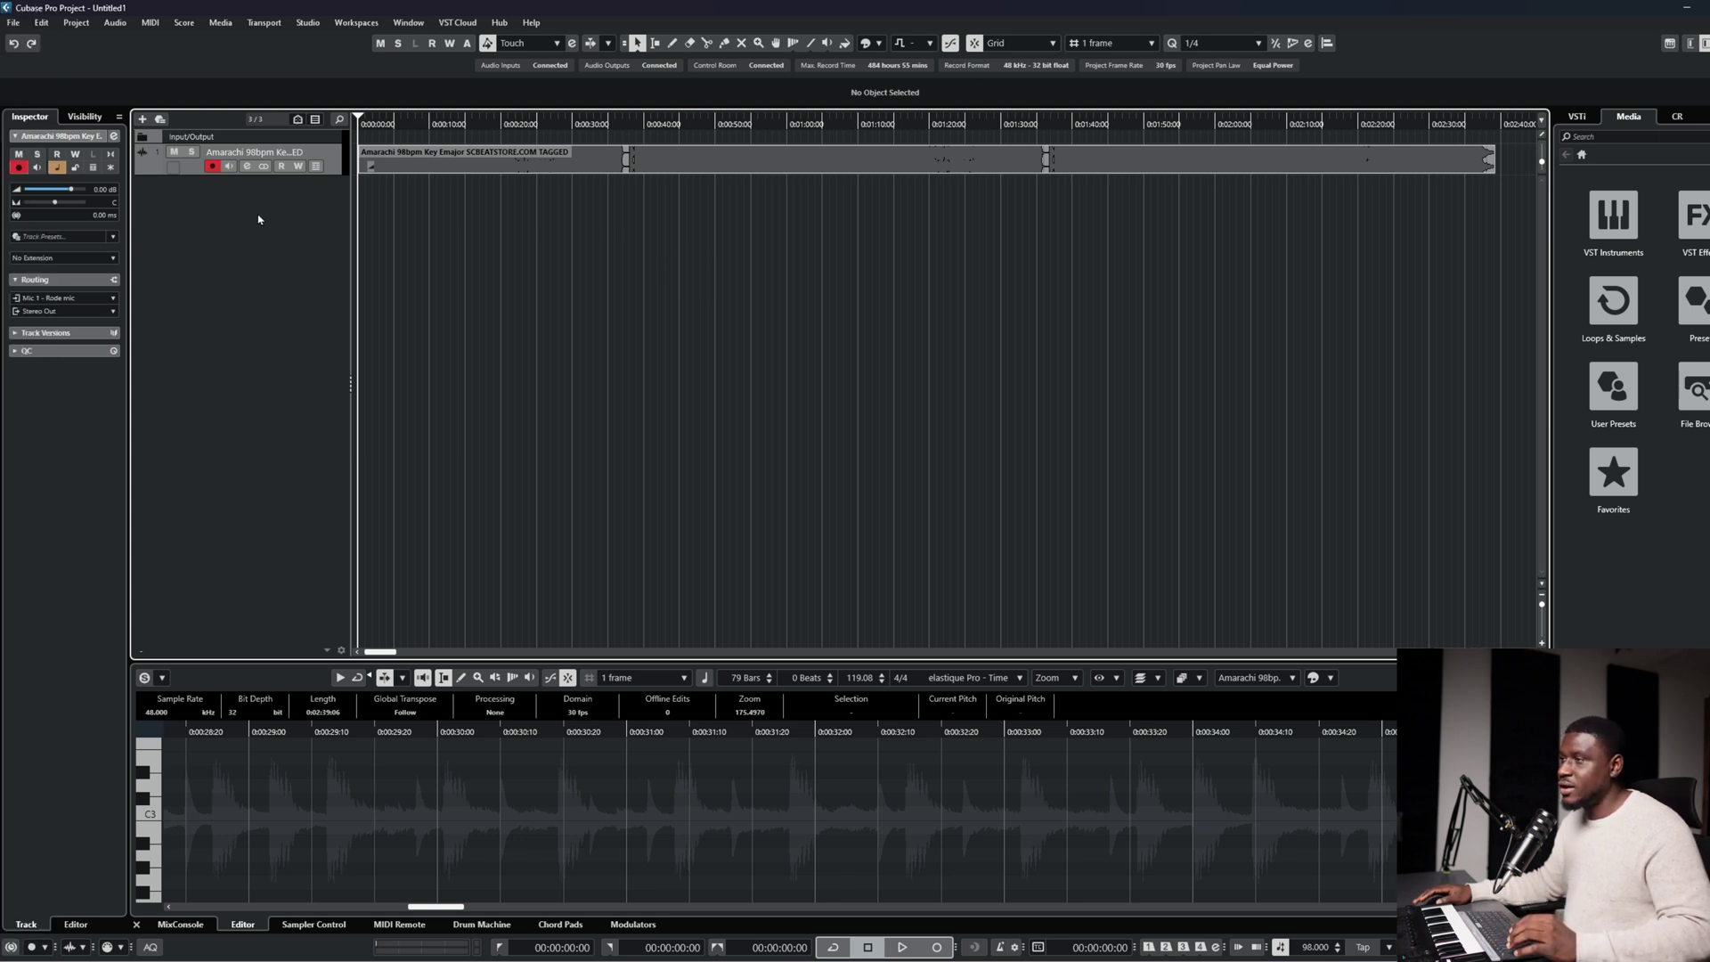
right_click(258, 219)
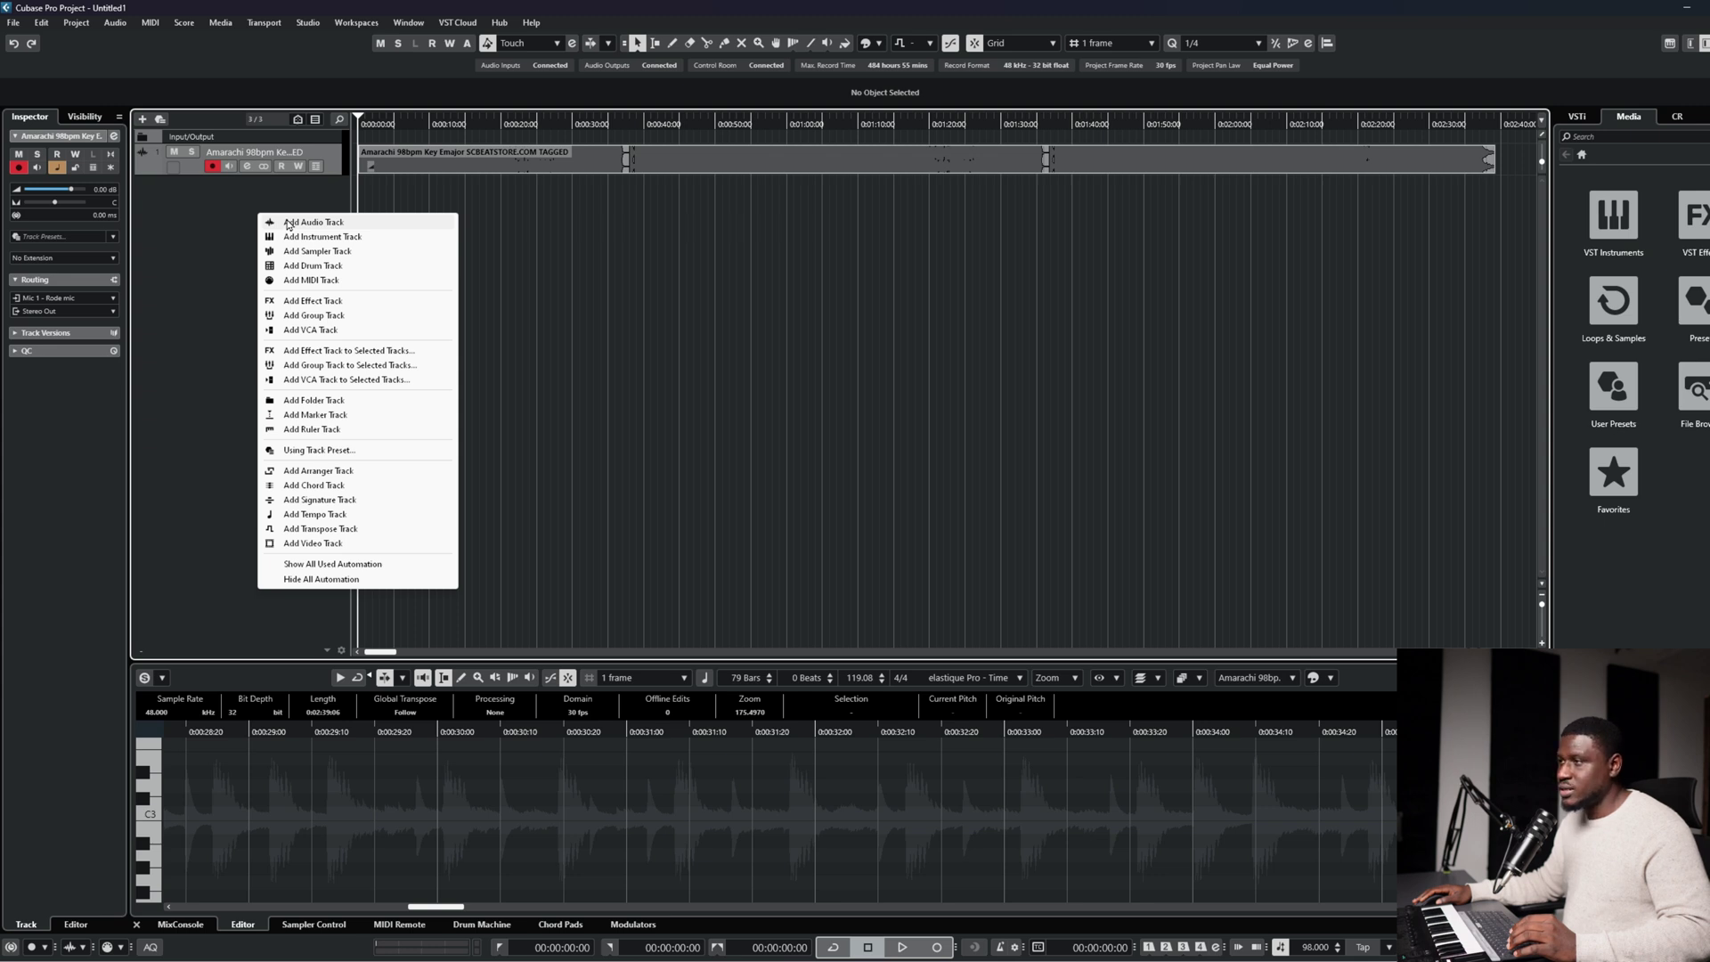
click(288, 223)
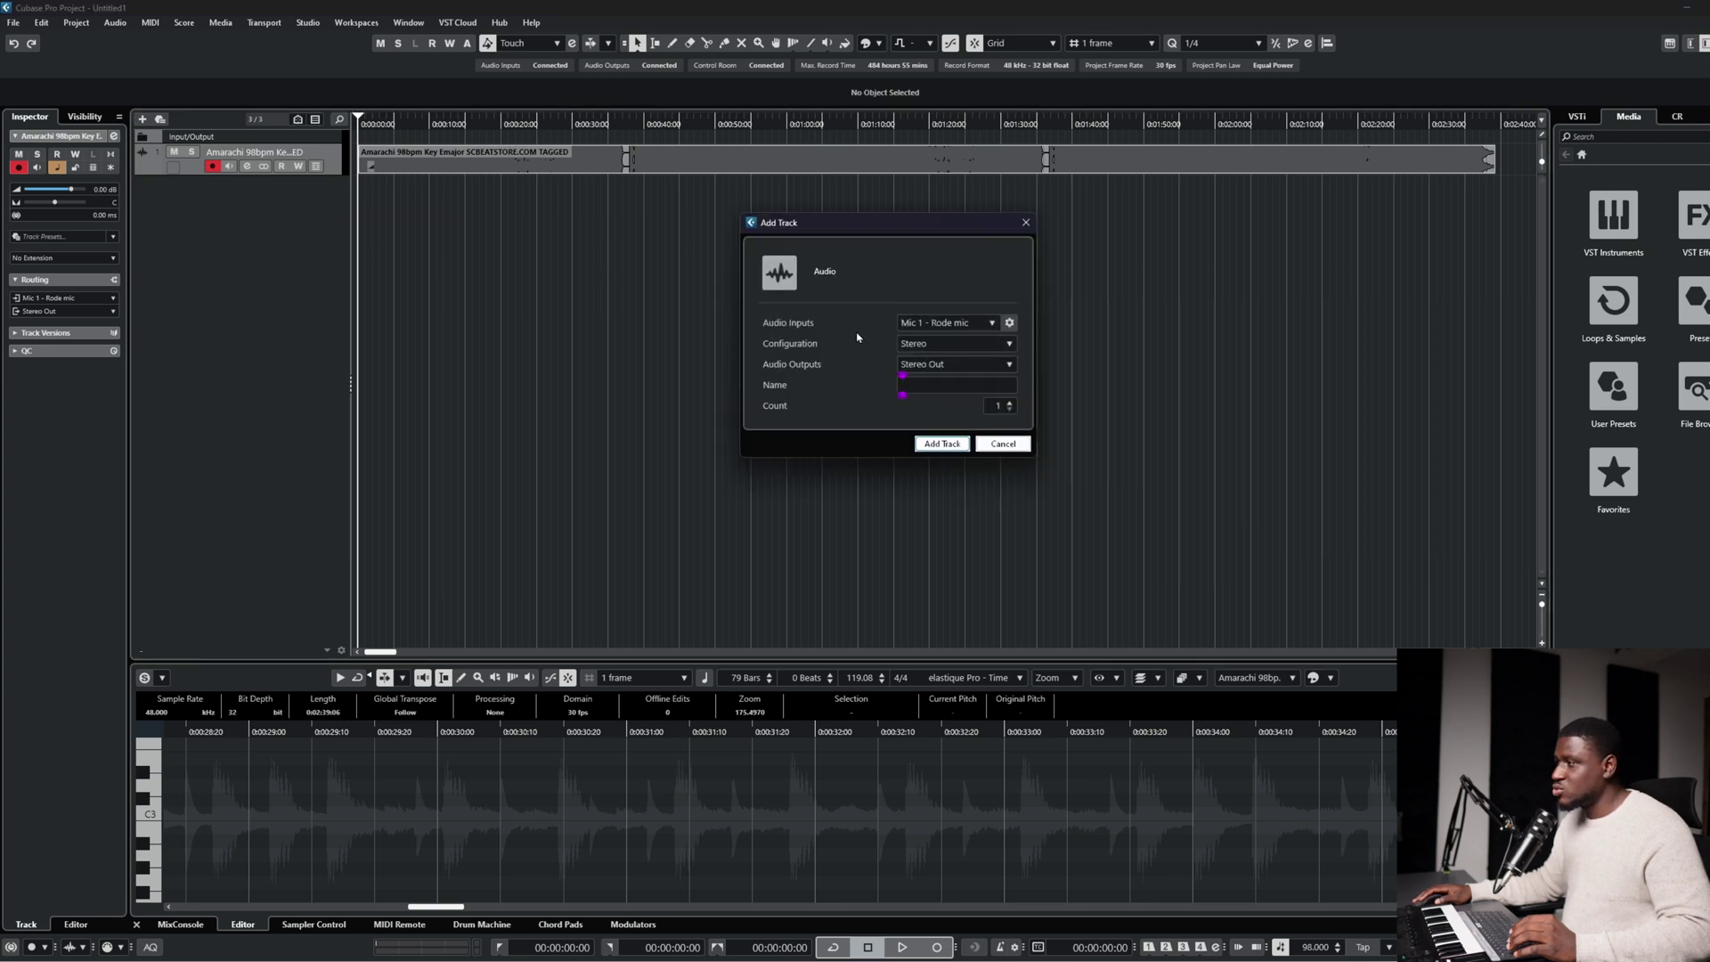
click(935, 323)
click(934, 322)
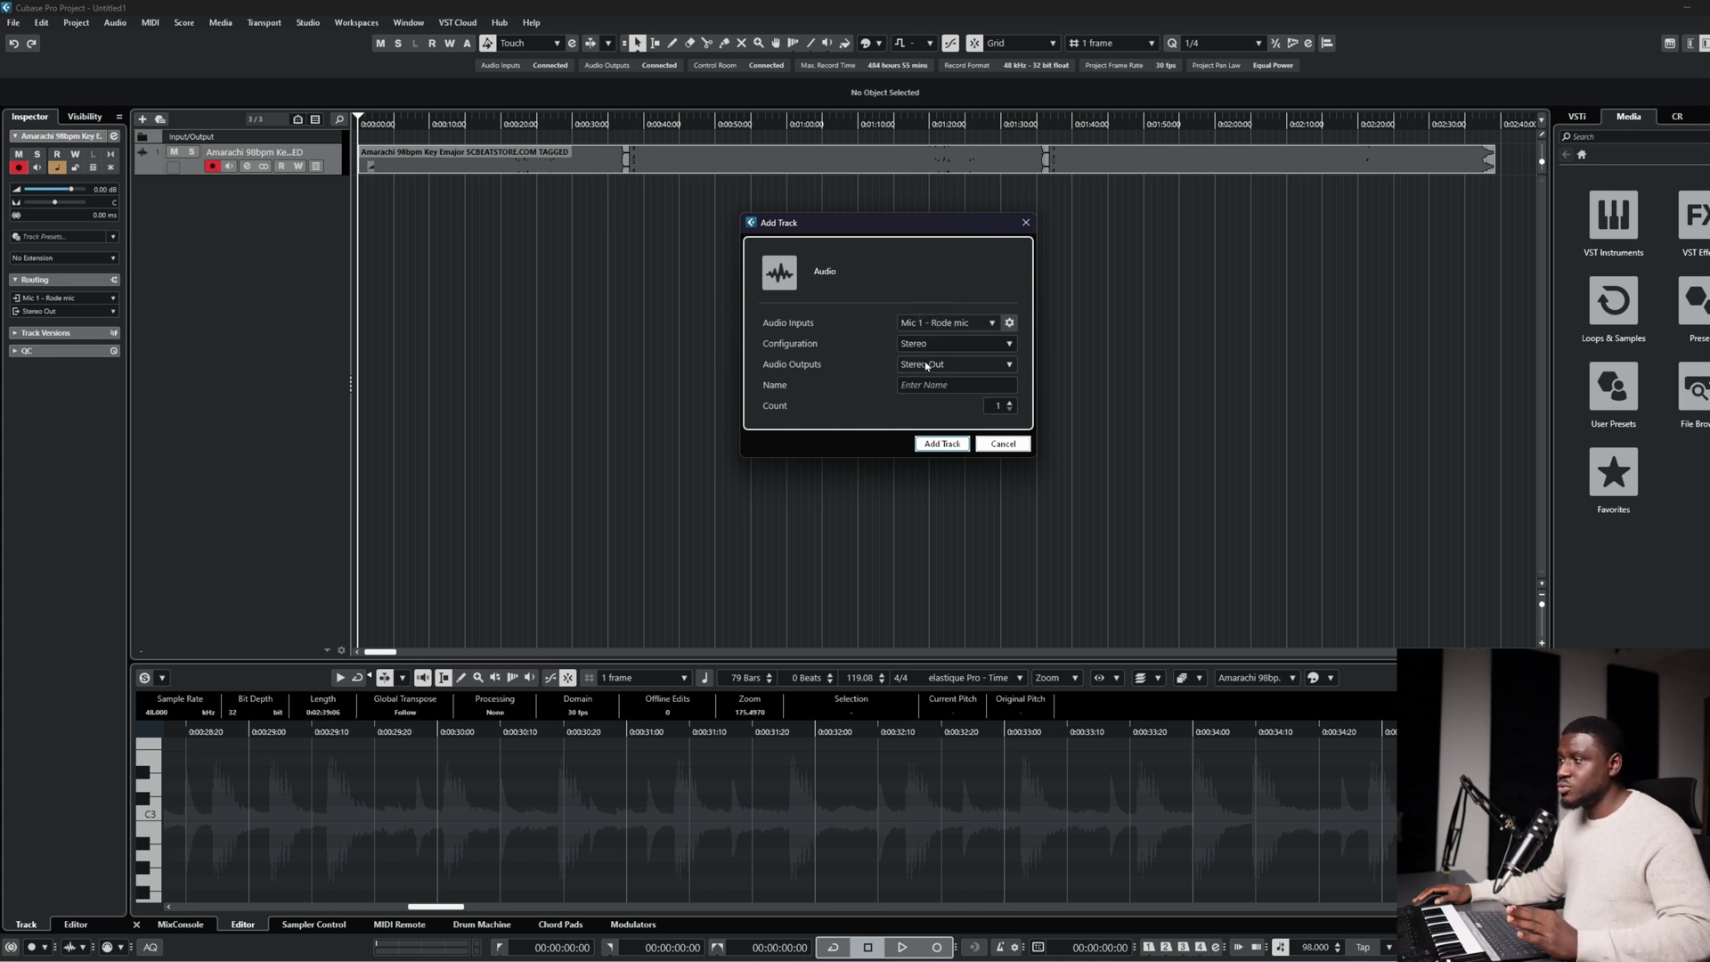
click(932, 344)
click(934, 349)
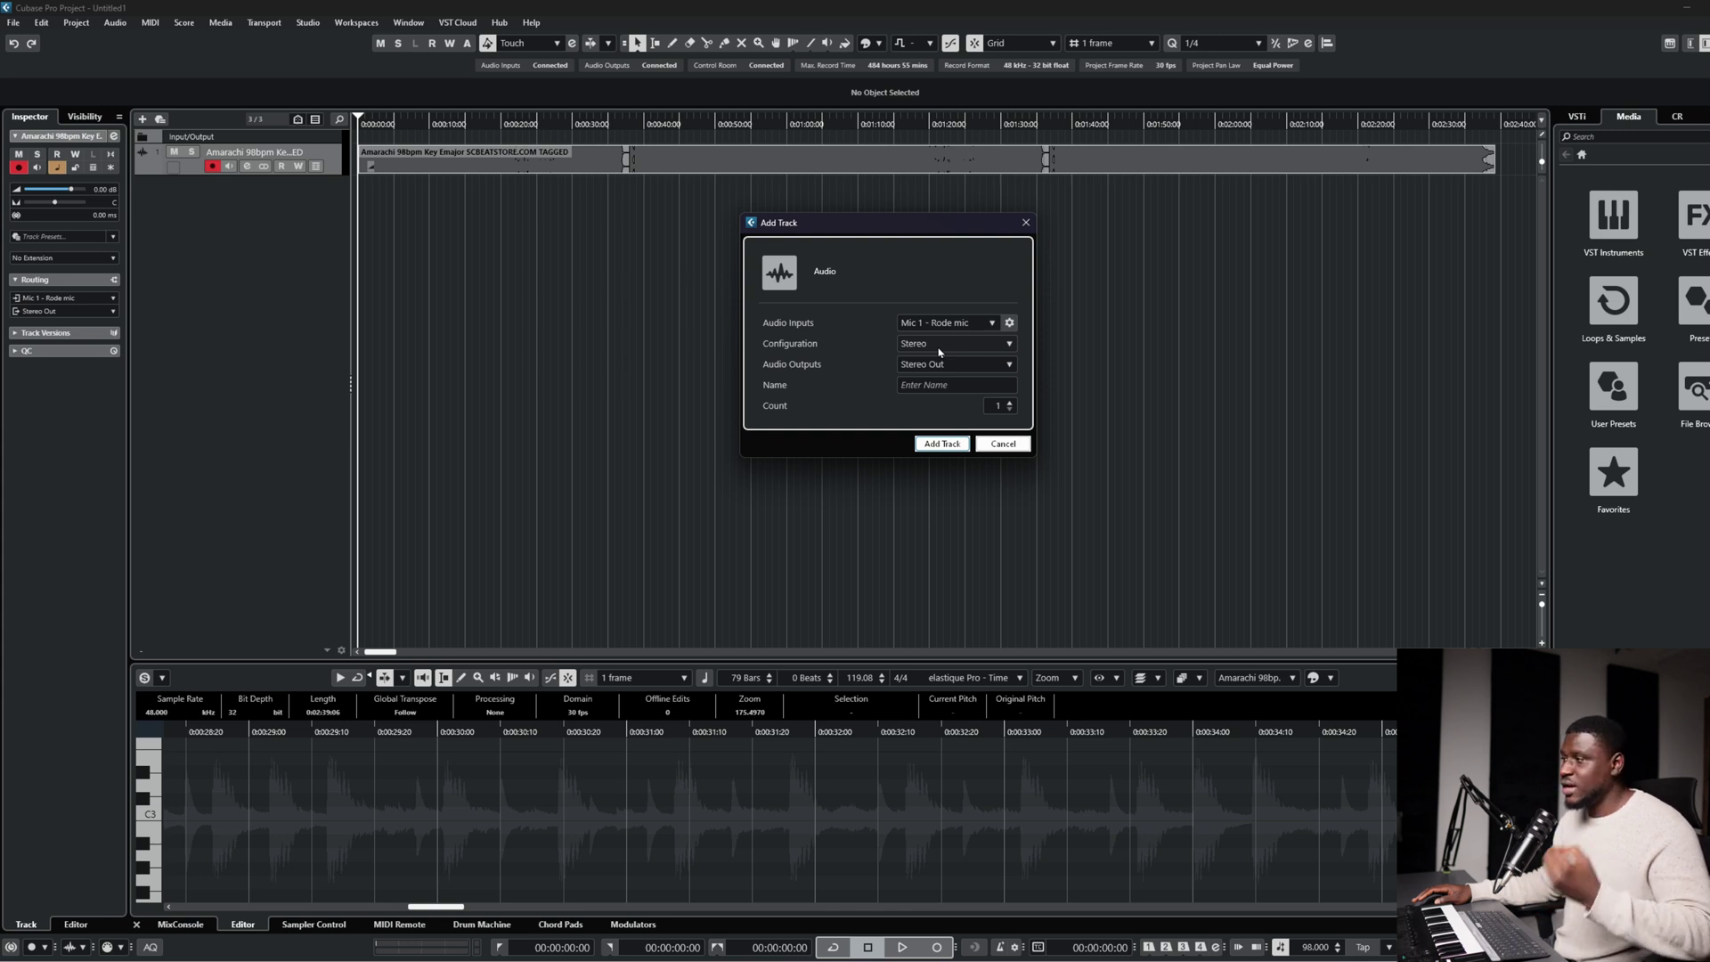
click(944, 444)
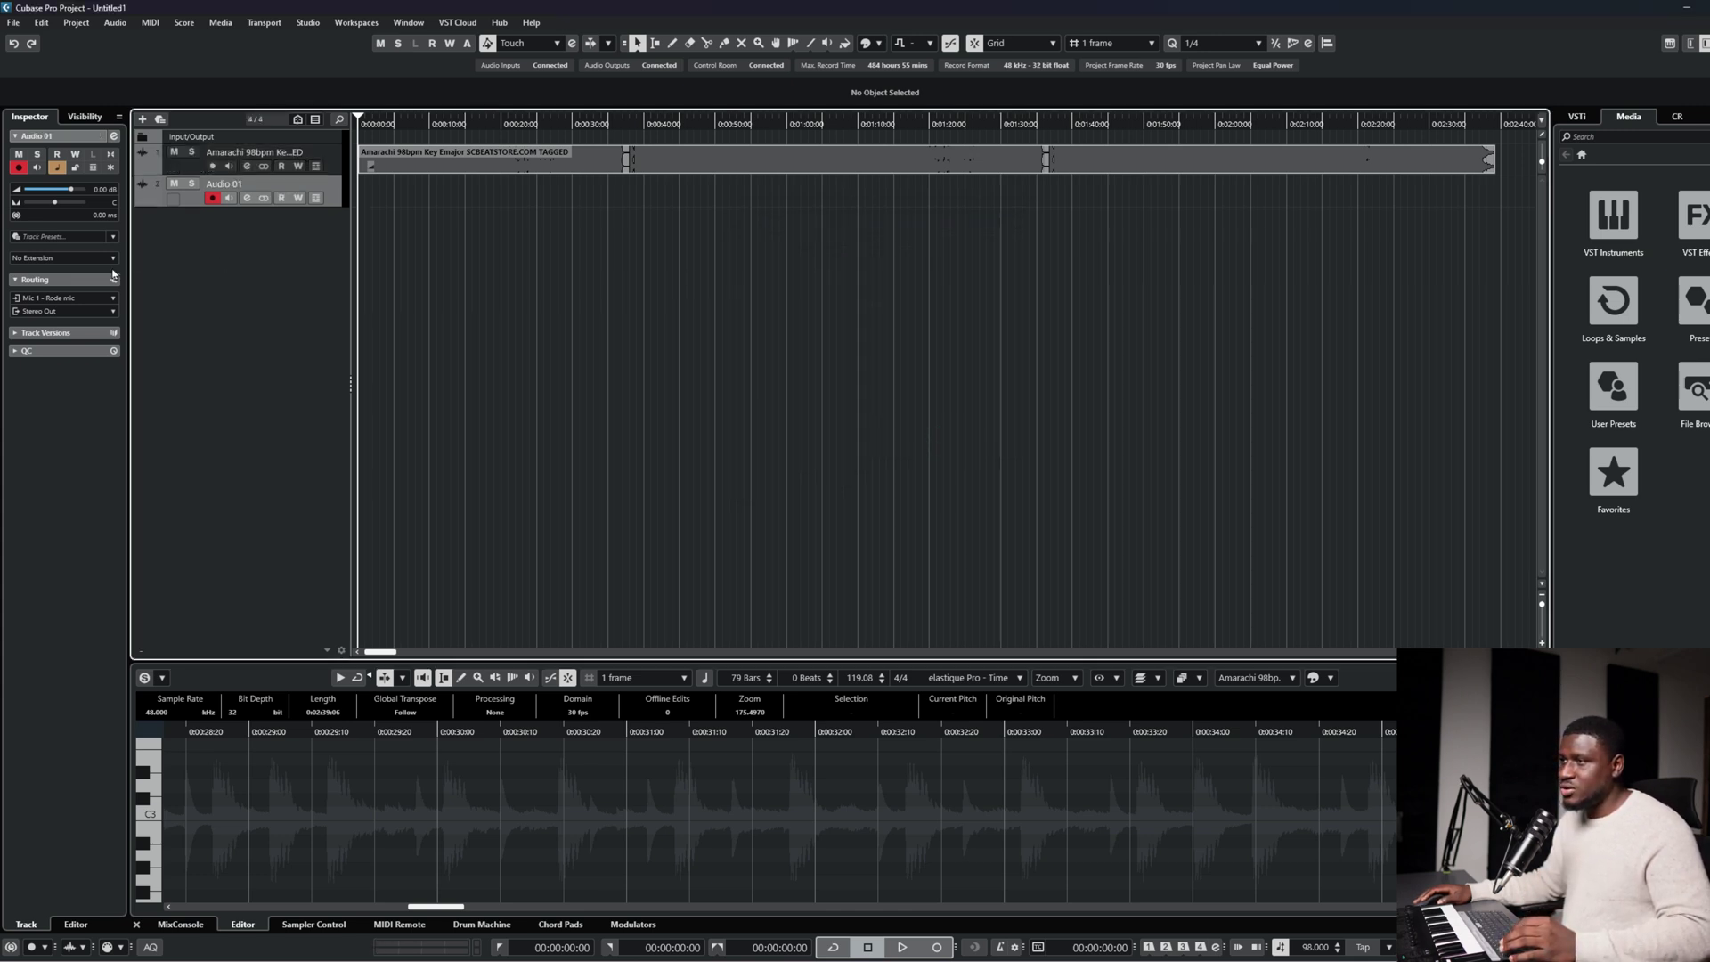
click(37, 298)
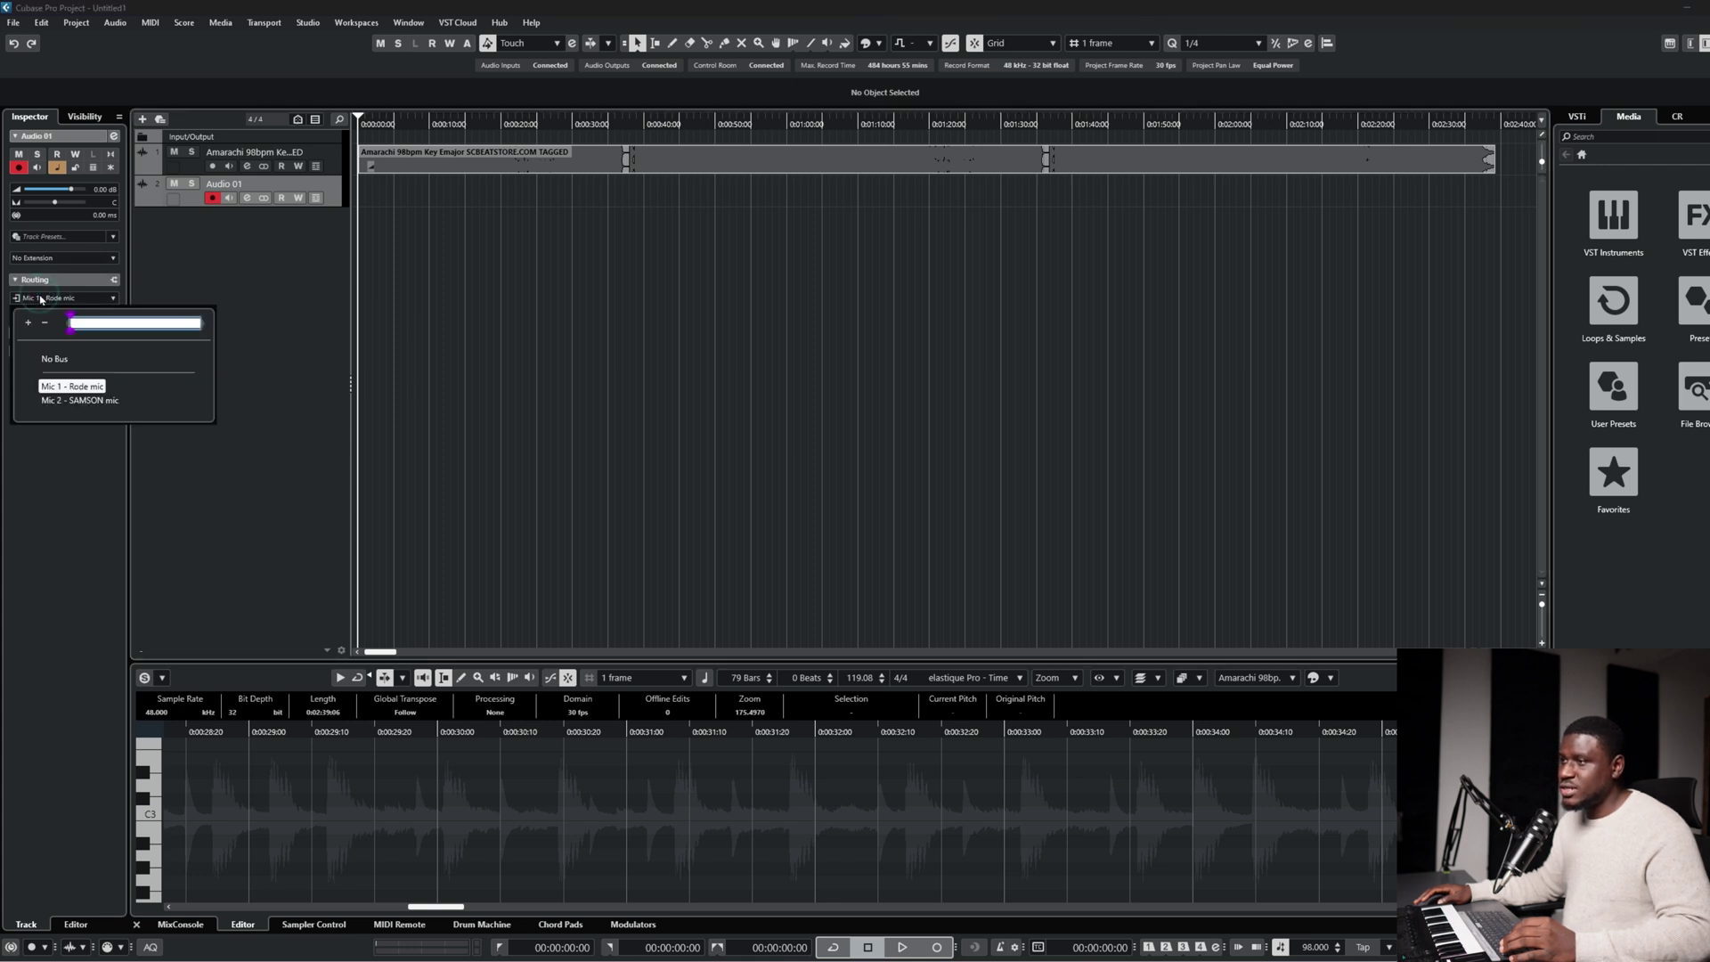
click(38, 295)
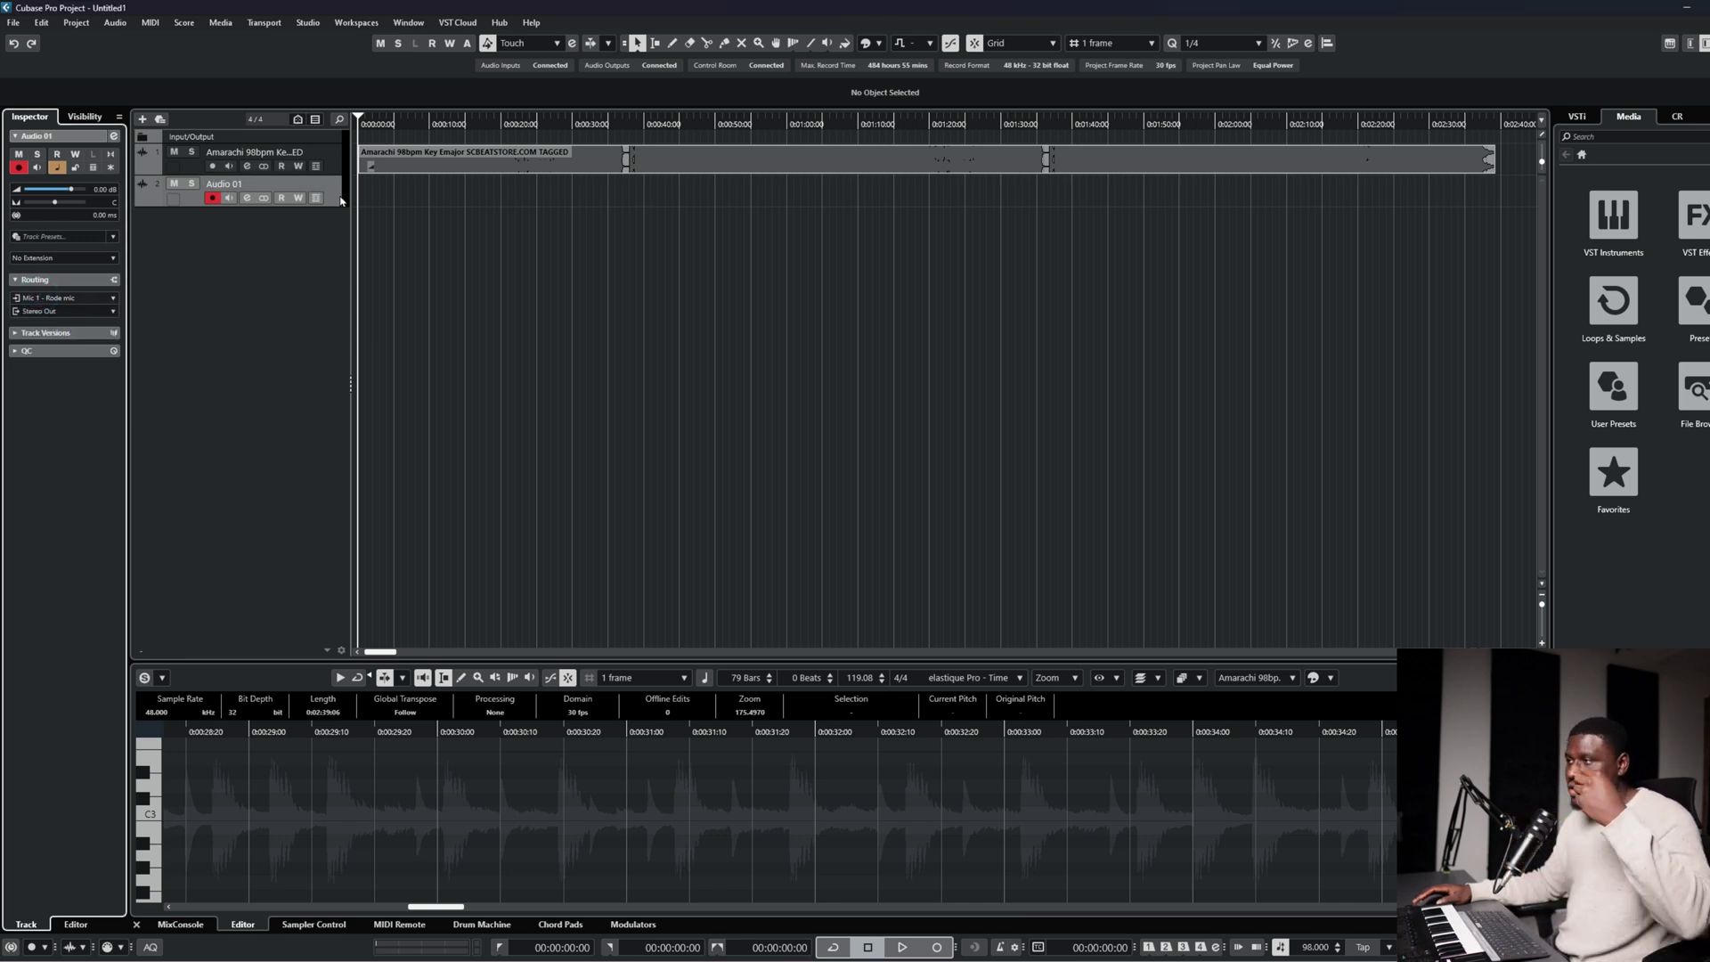
click(332, 254)
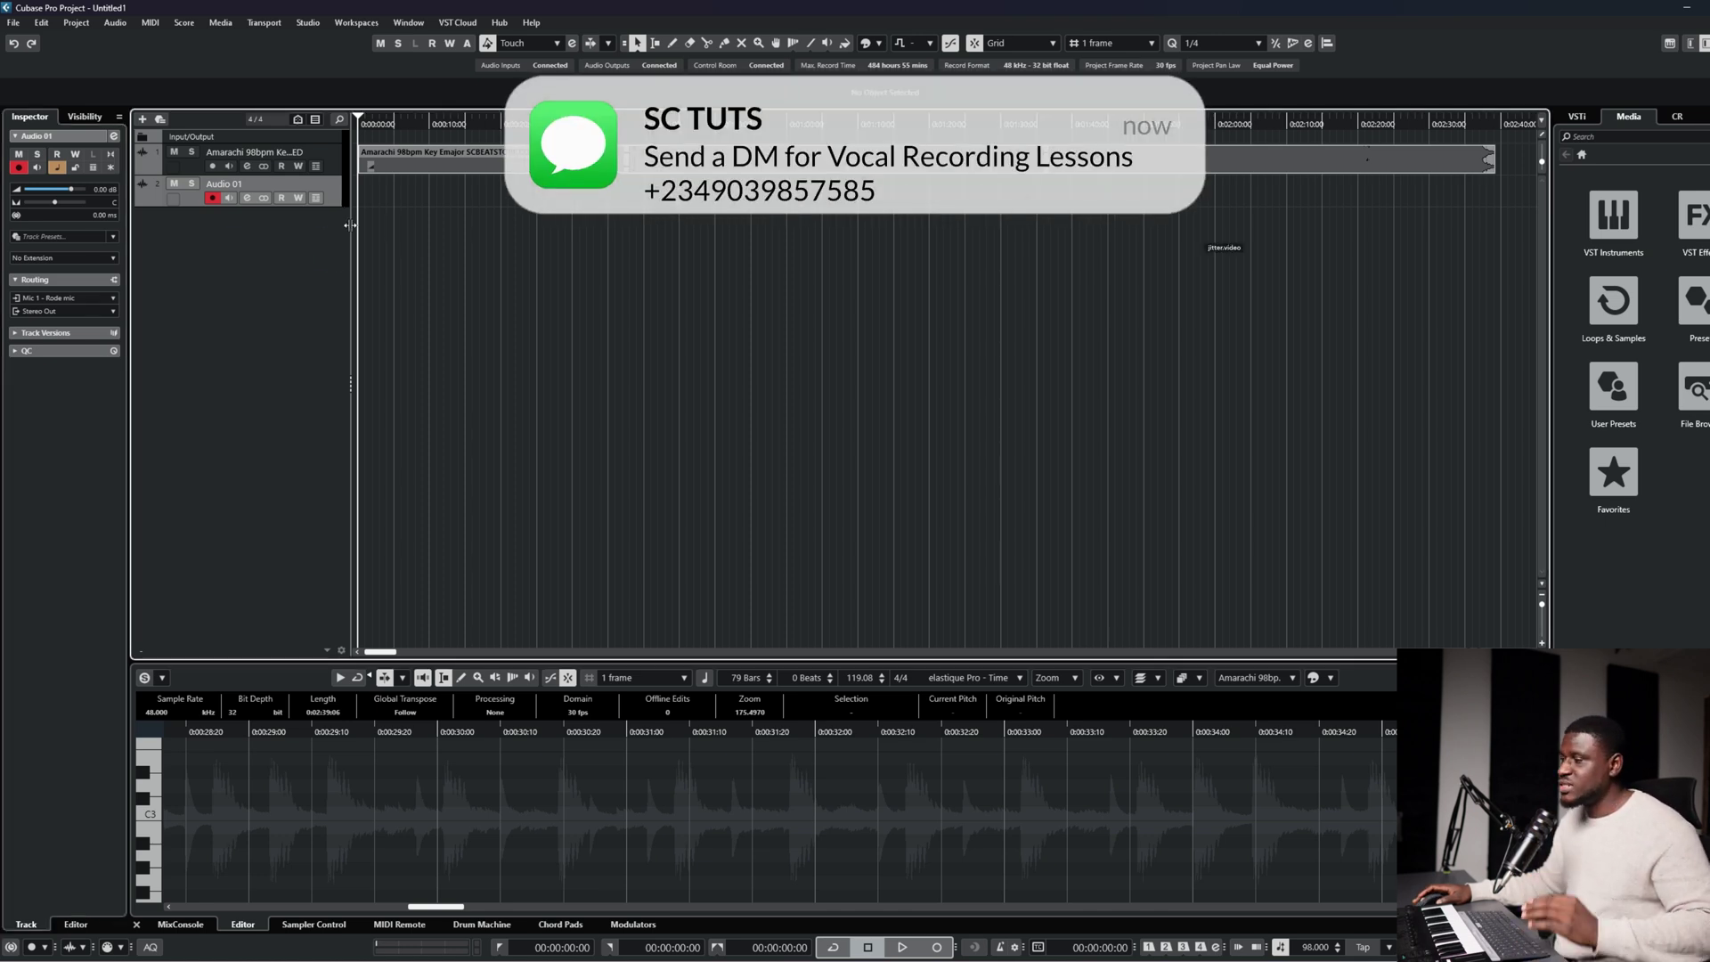
click(414, 253)
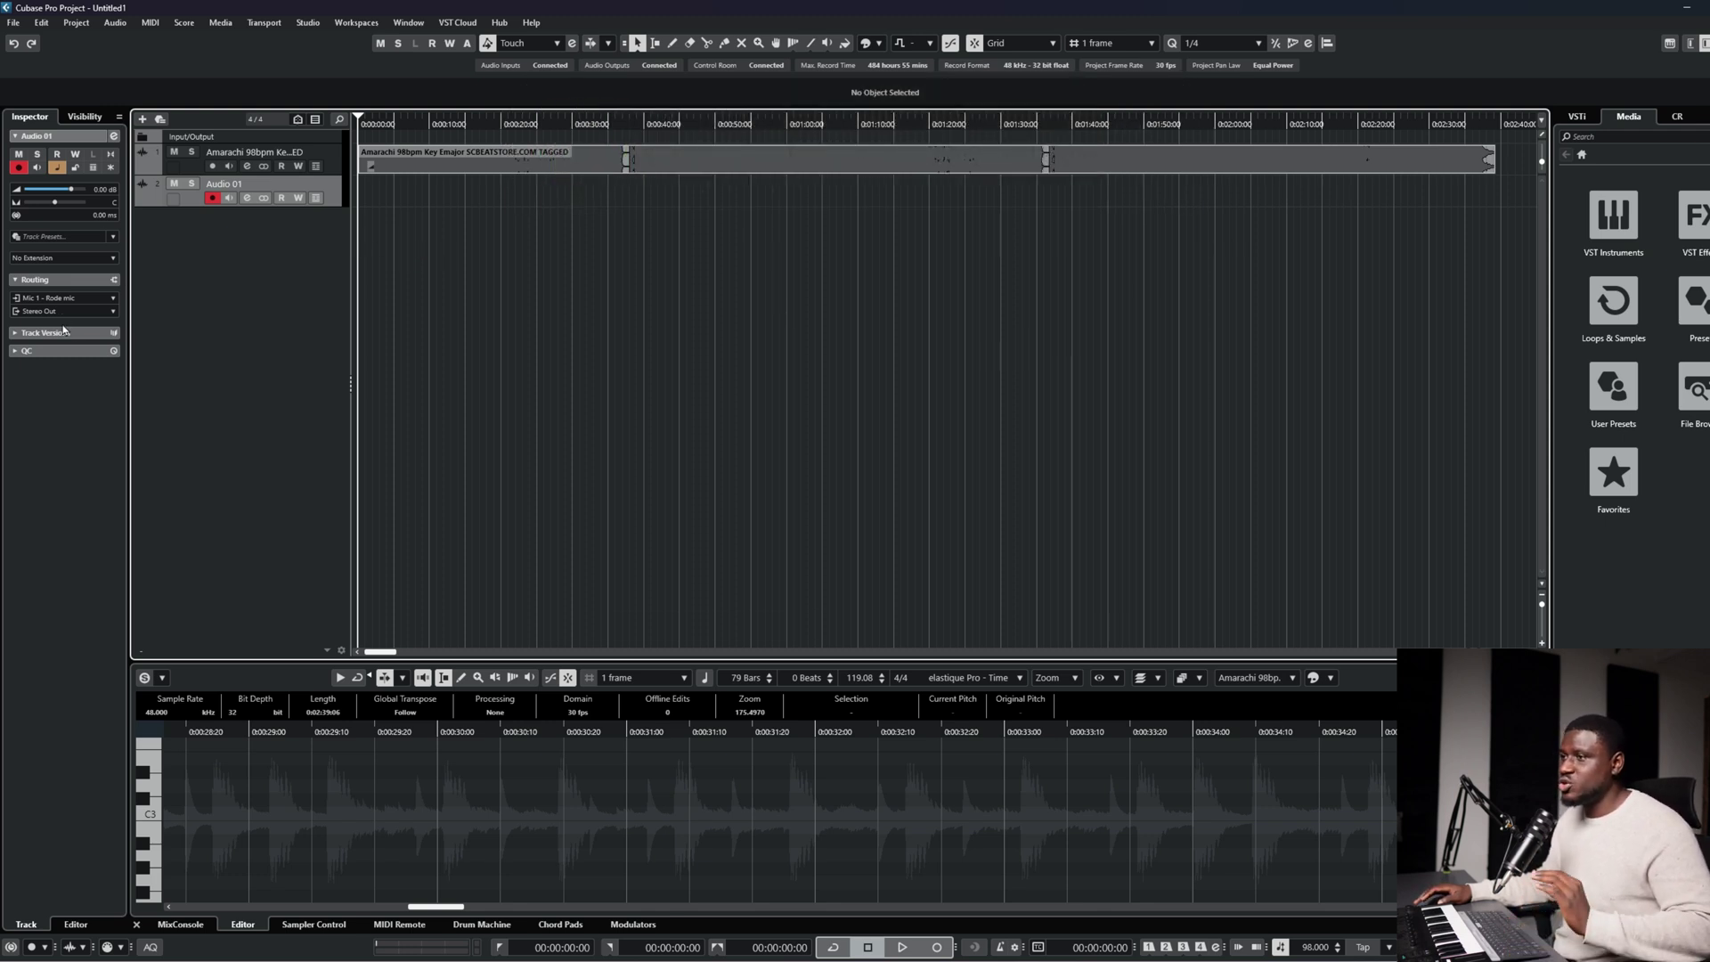
Load Auto-Tune Pro into the first insert slot of Audio 01.
click(72, 371)
click(27, 208)
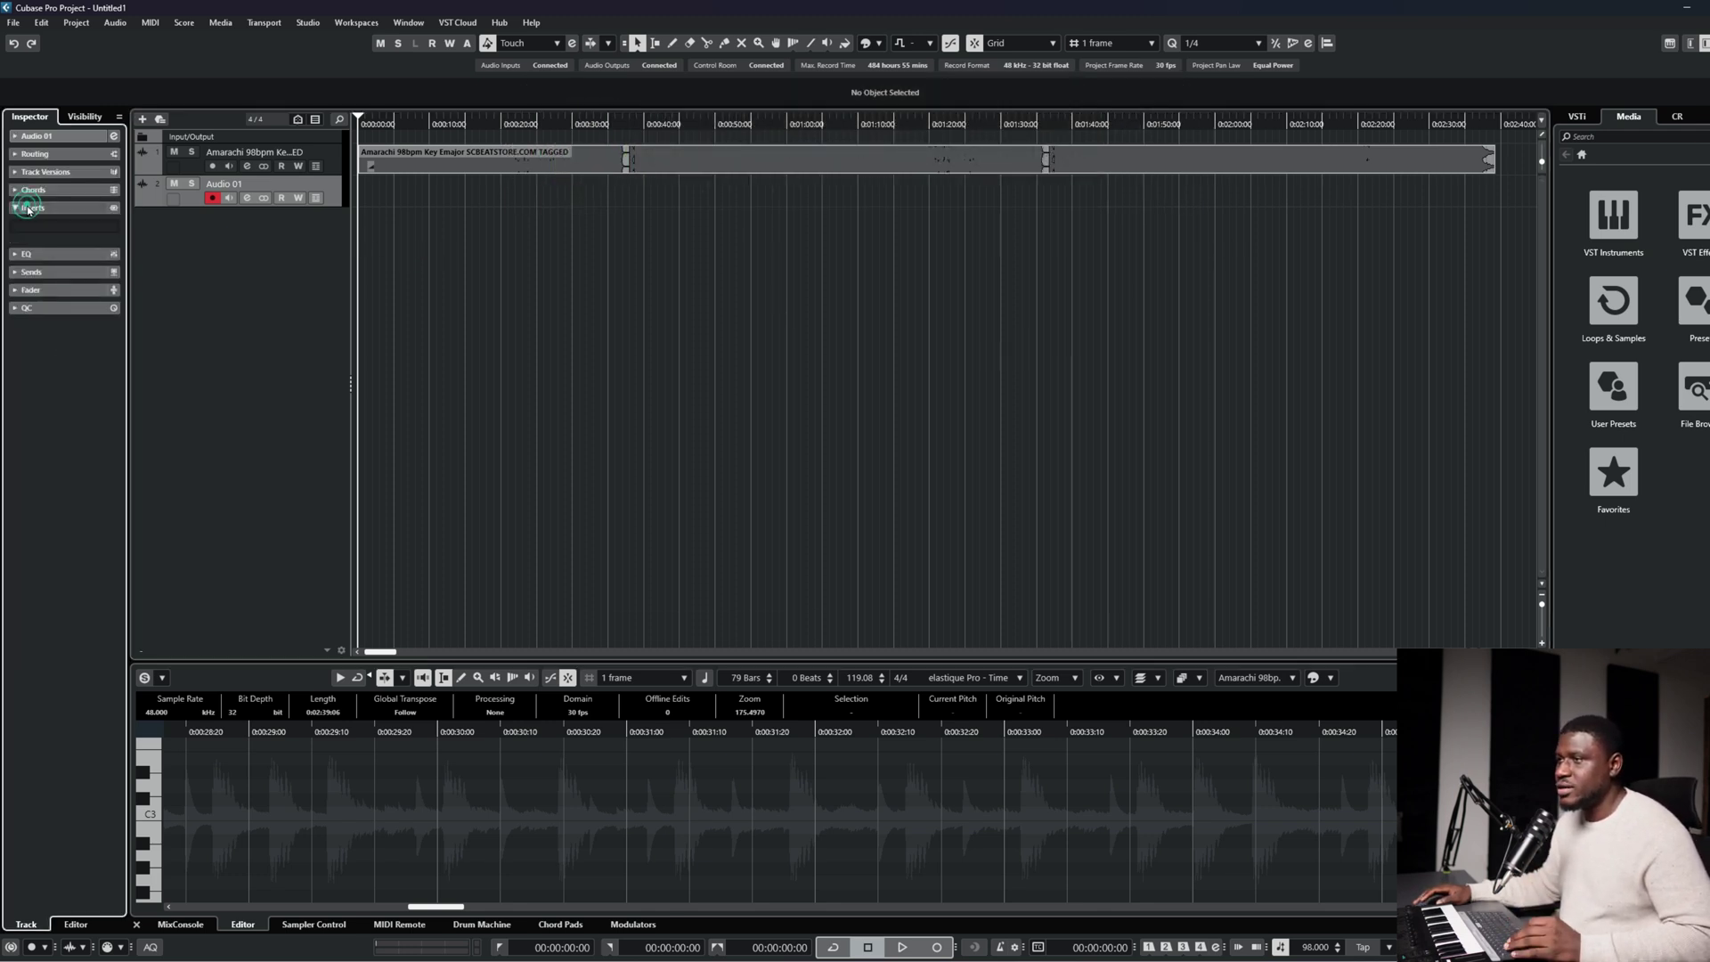
click(61, 224)
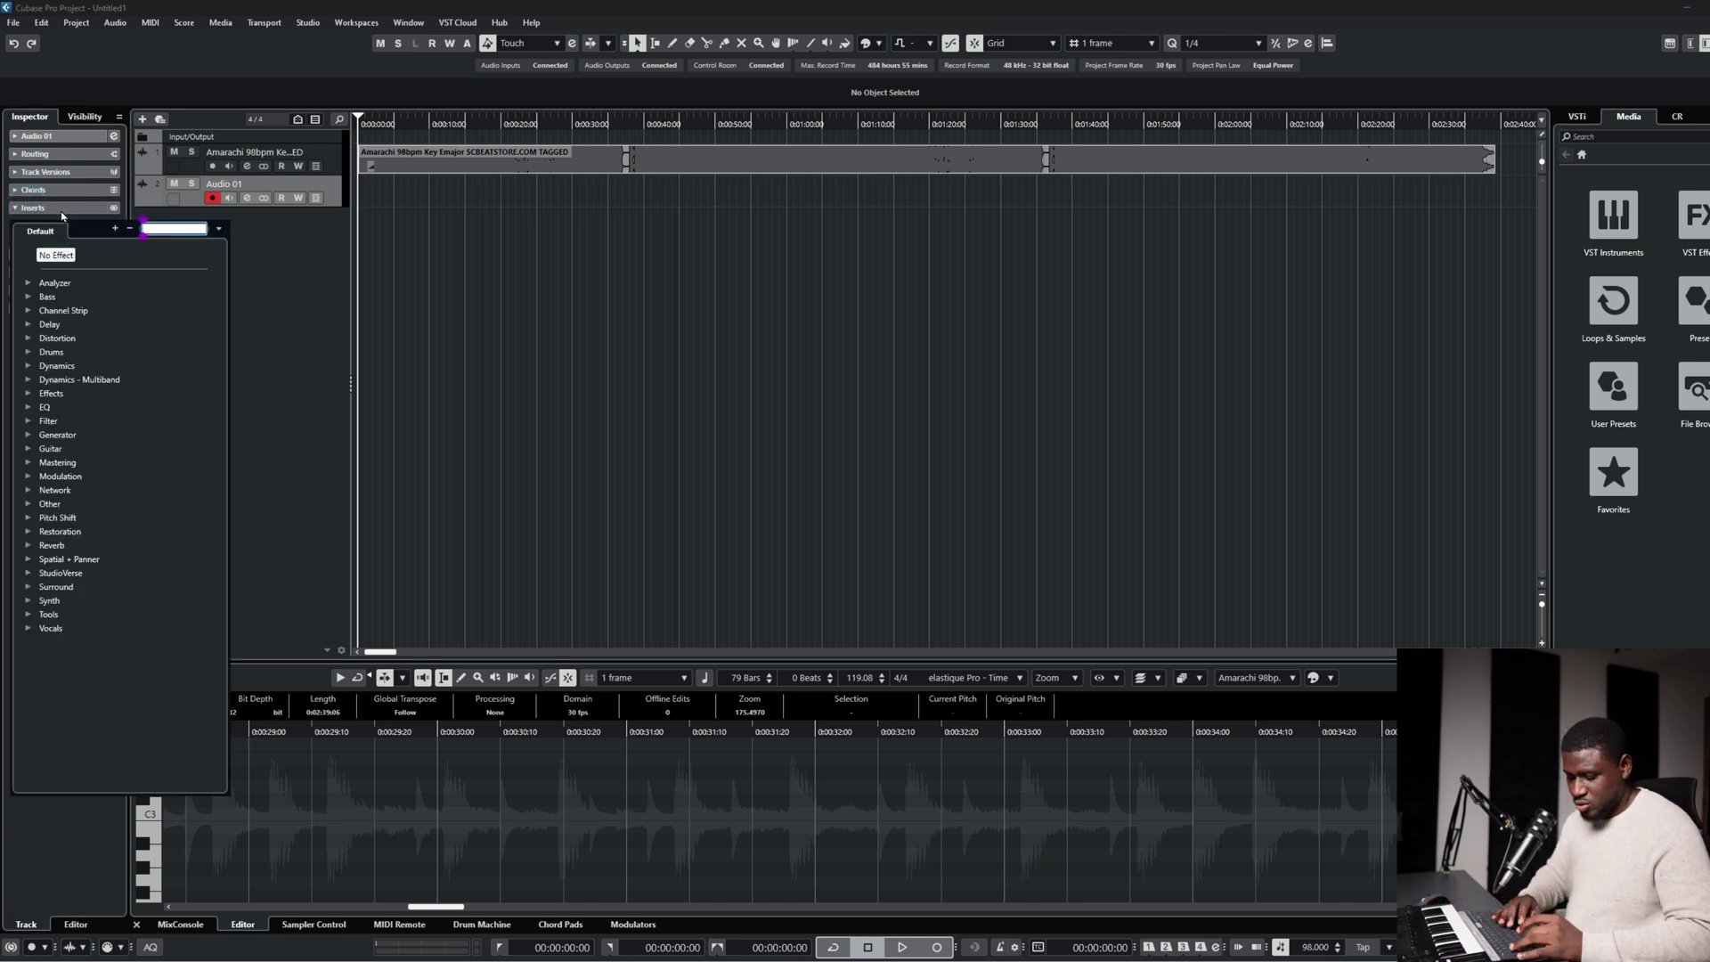
text(auto)
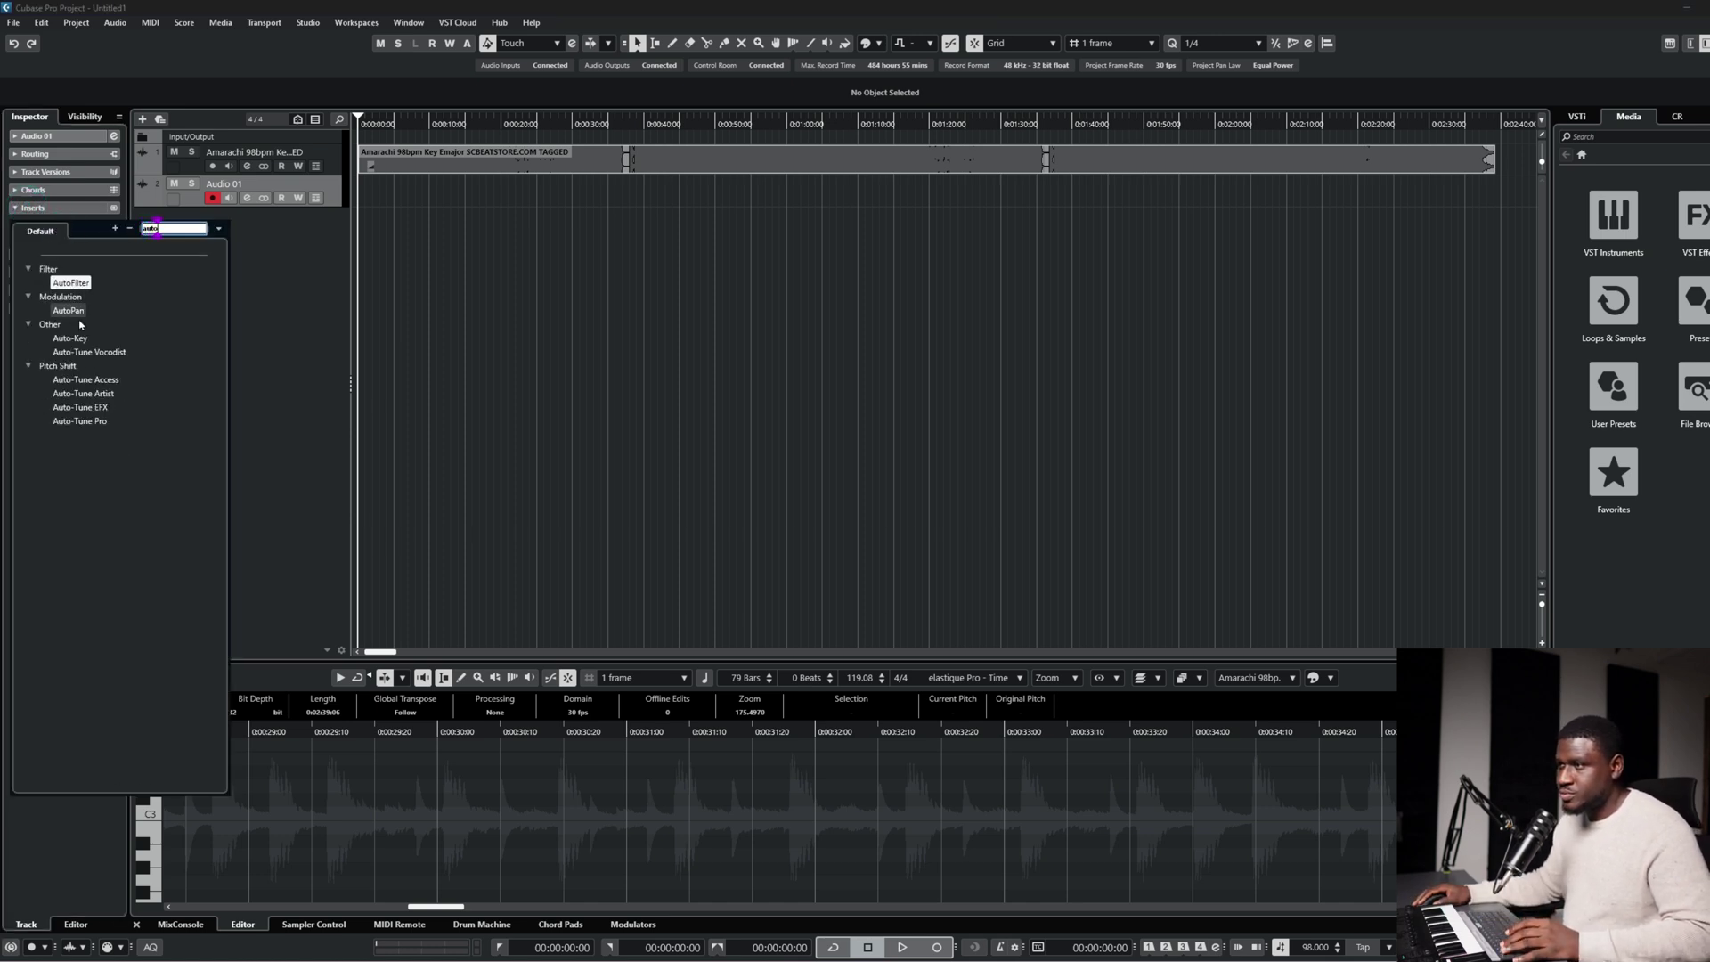
click(96, 420)
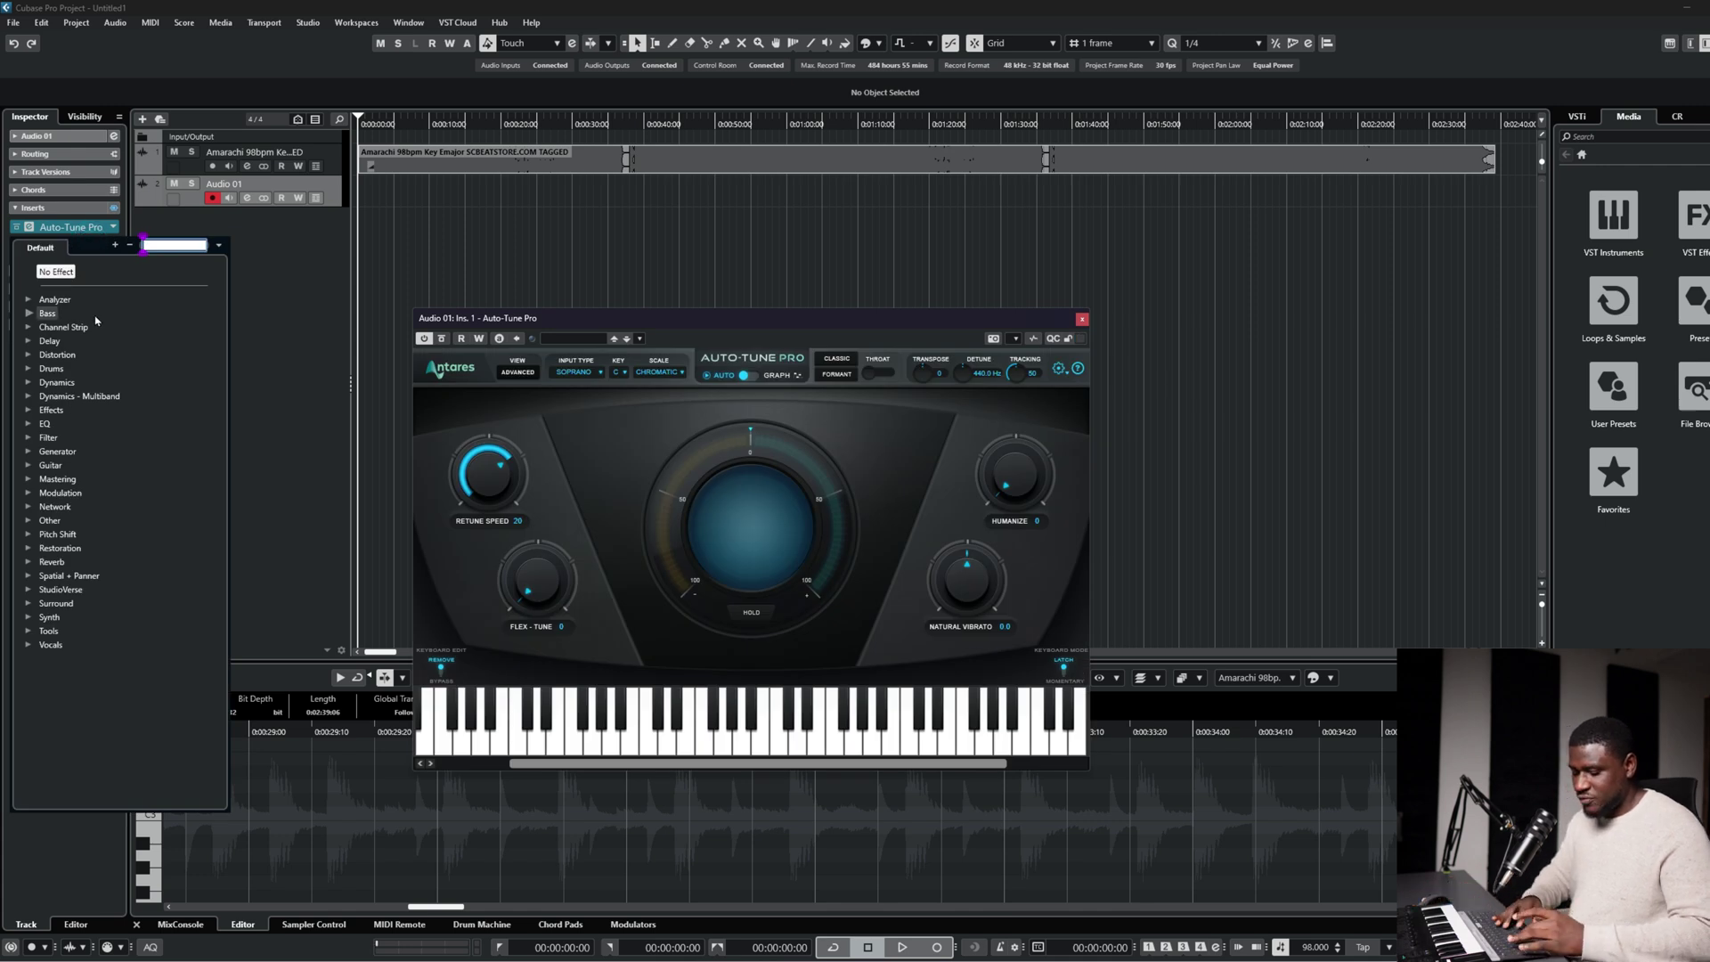
Load GEQ-30 into the second insert slot and close both plug-in windows.
text(geq)
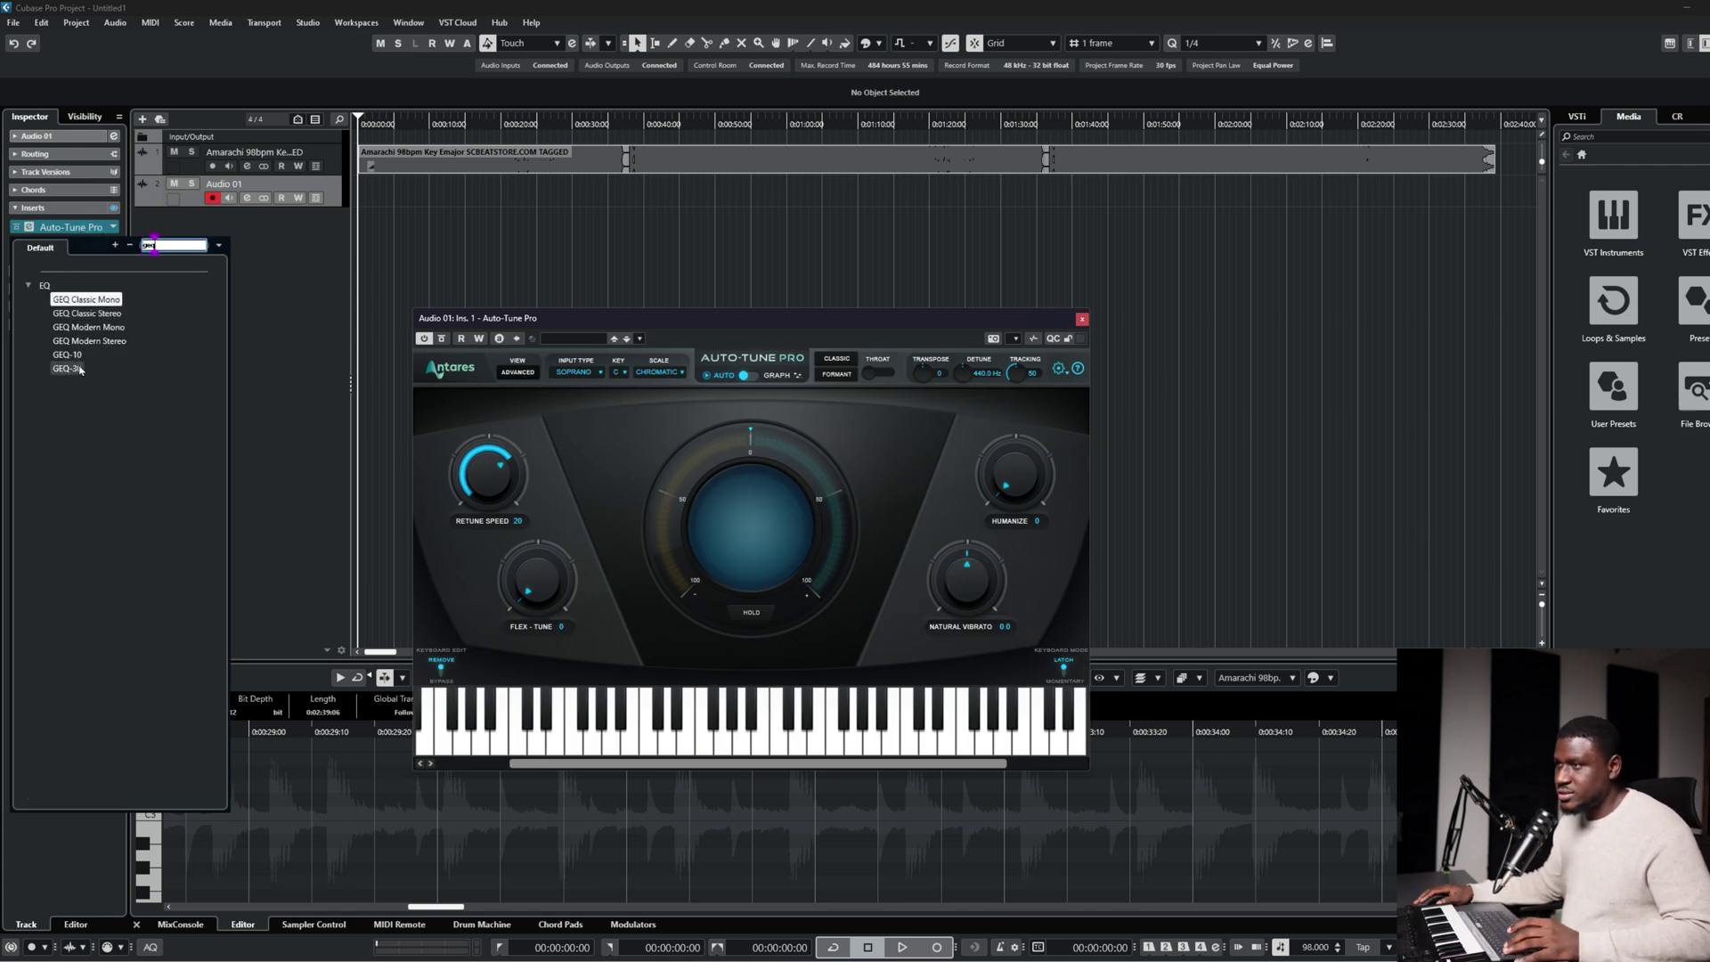
click(67, 369)
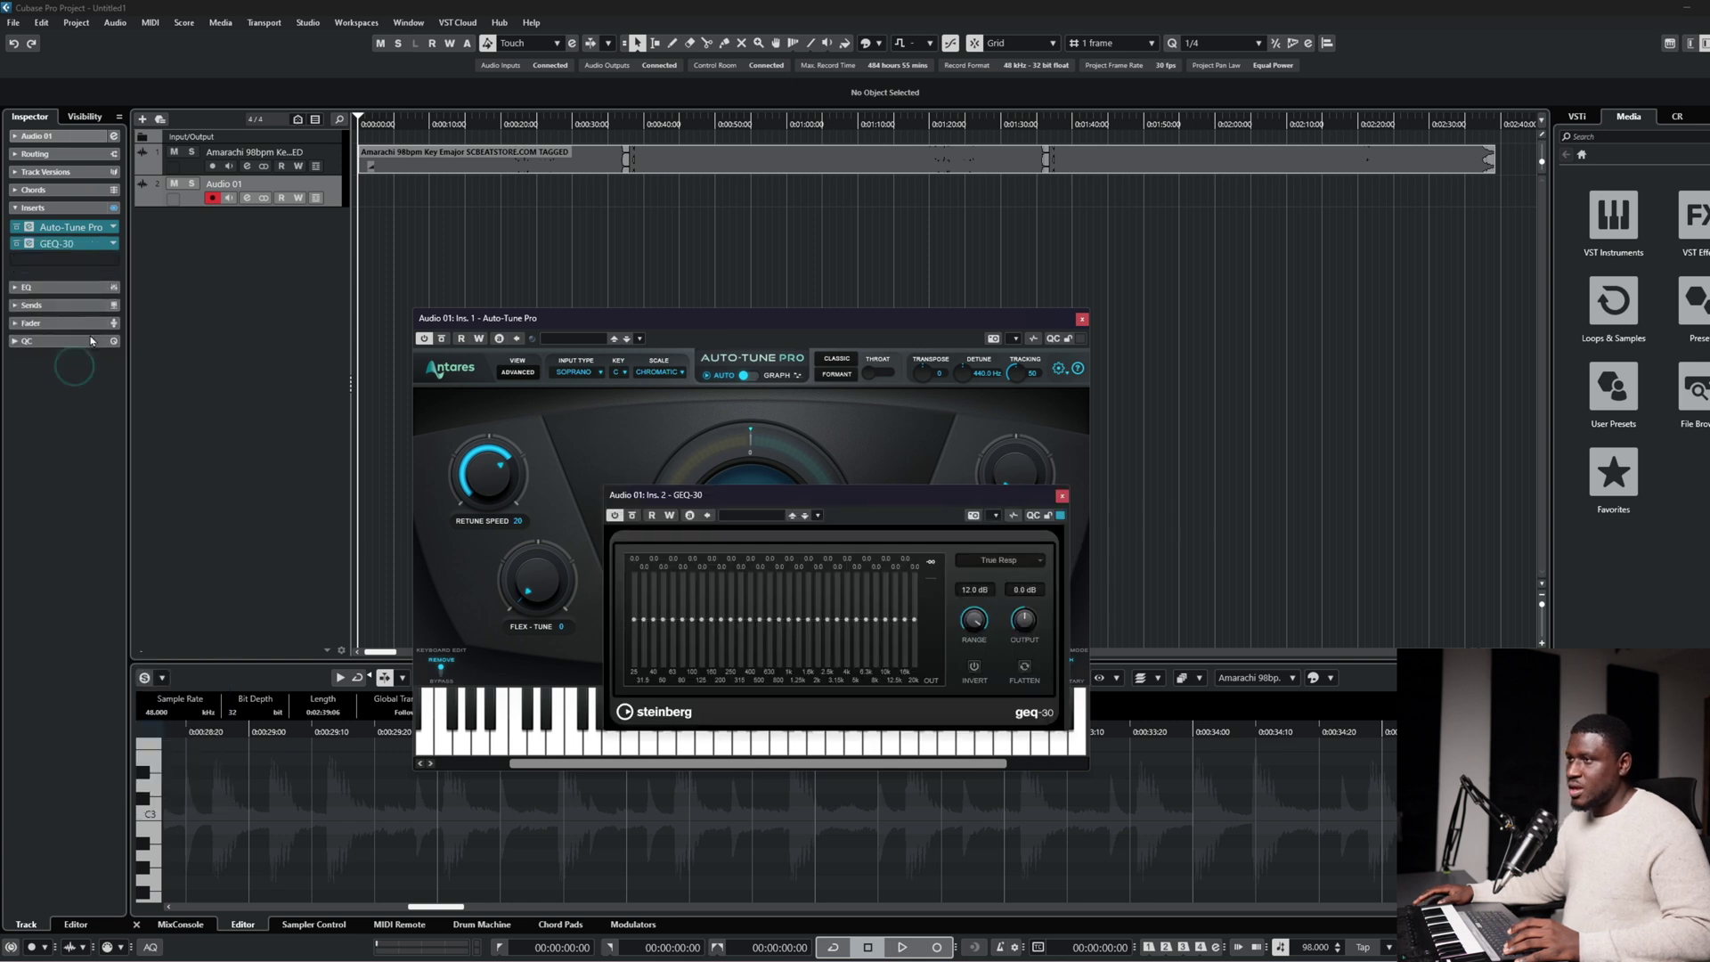
click(89, 261)
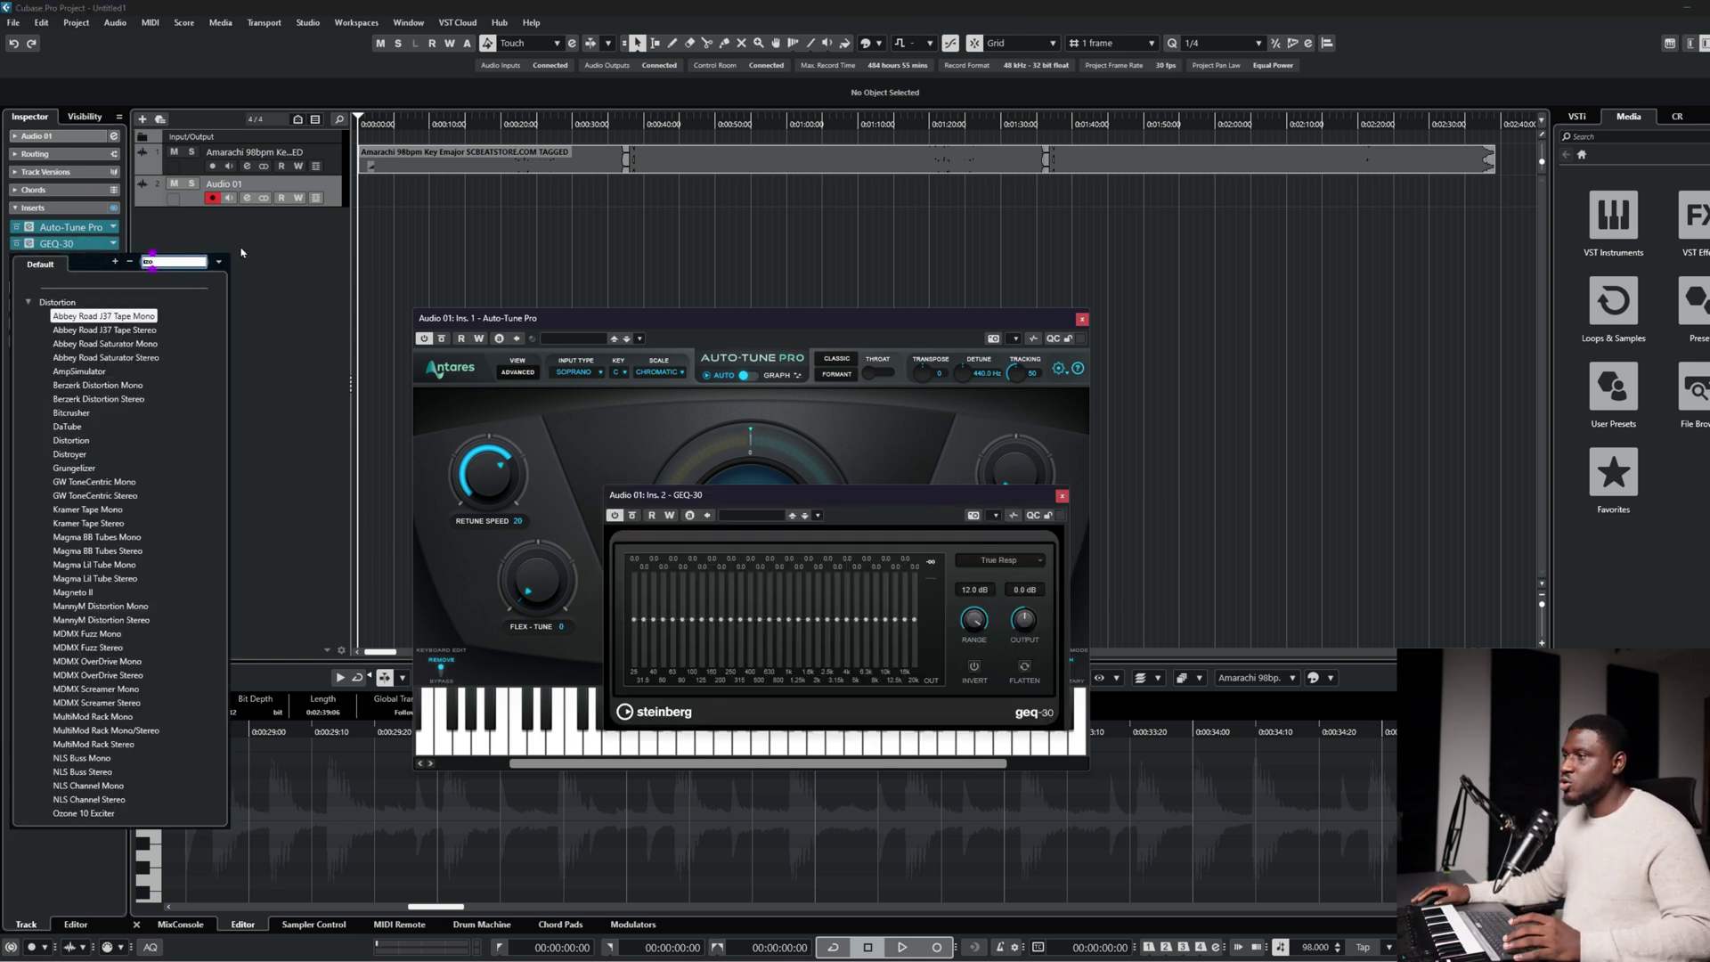
click(293, 238)
click(293, 239)
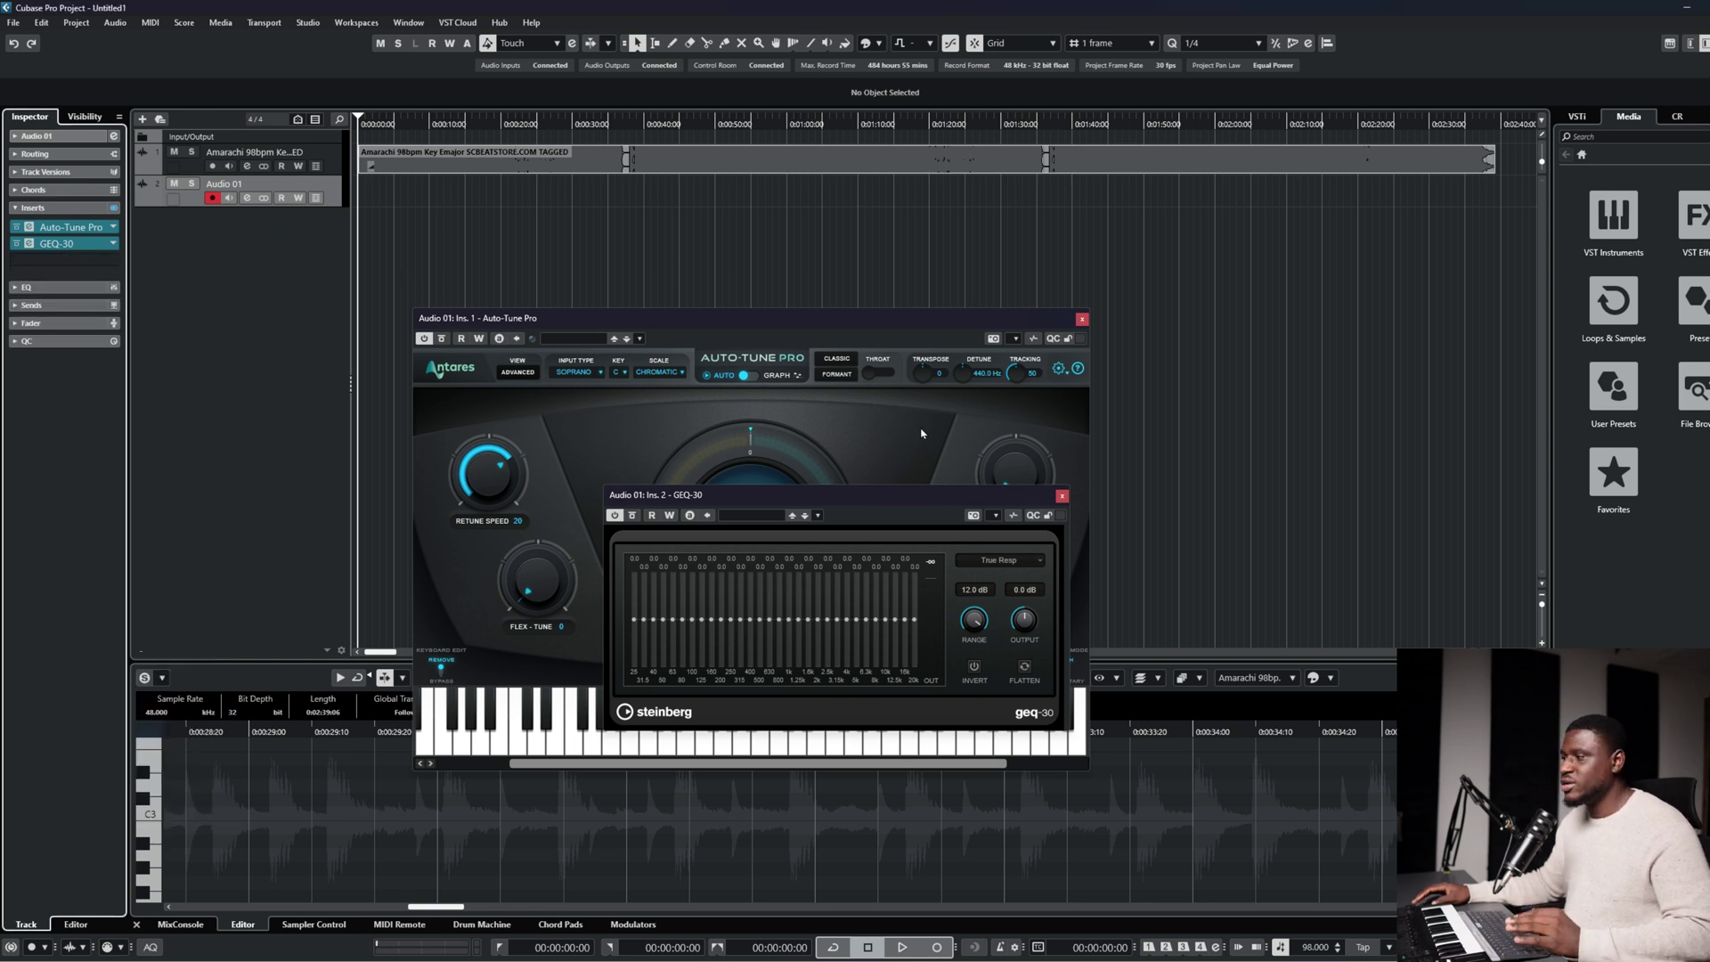
click(268, 319)
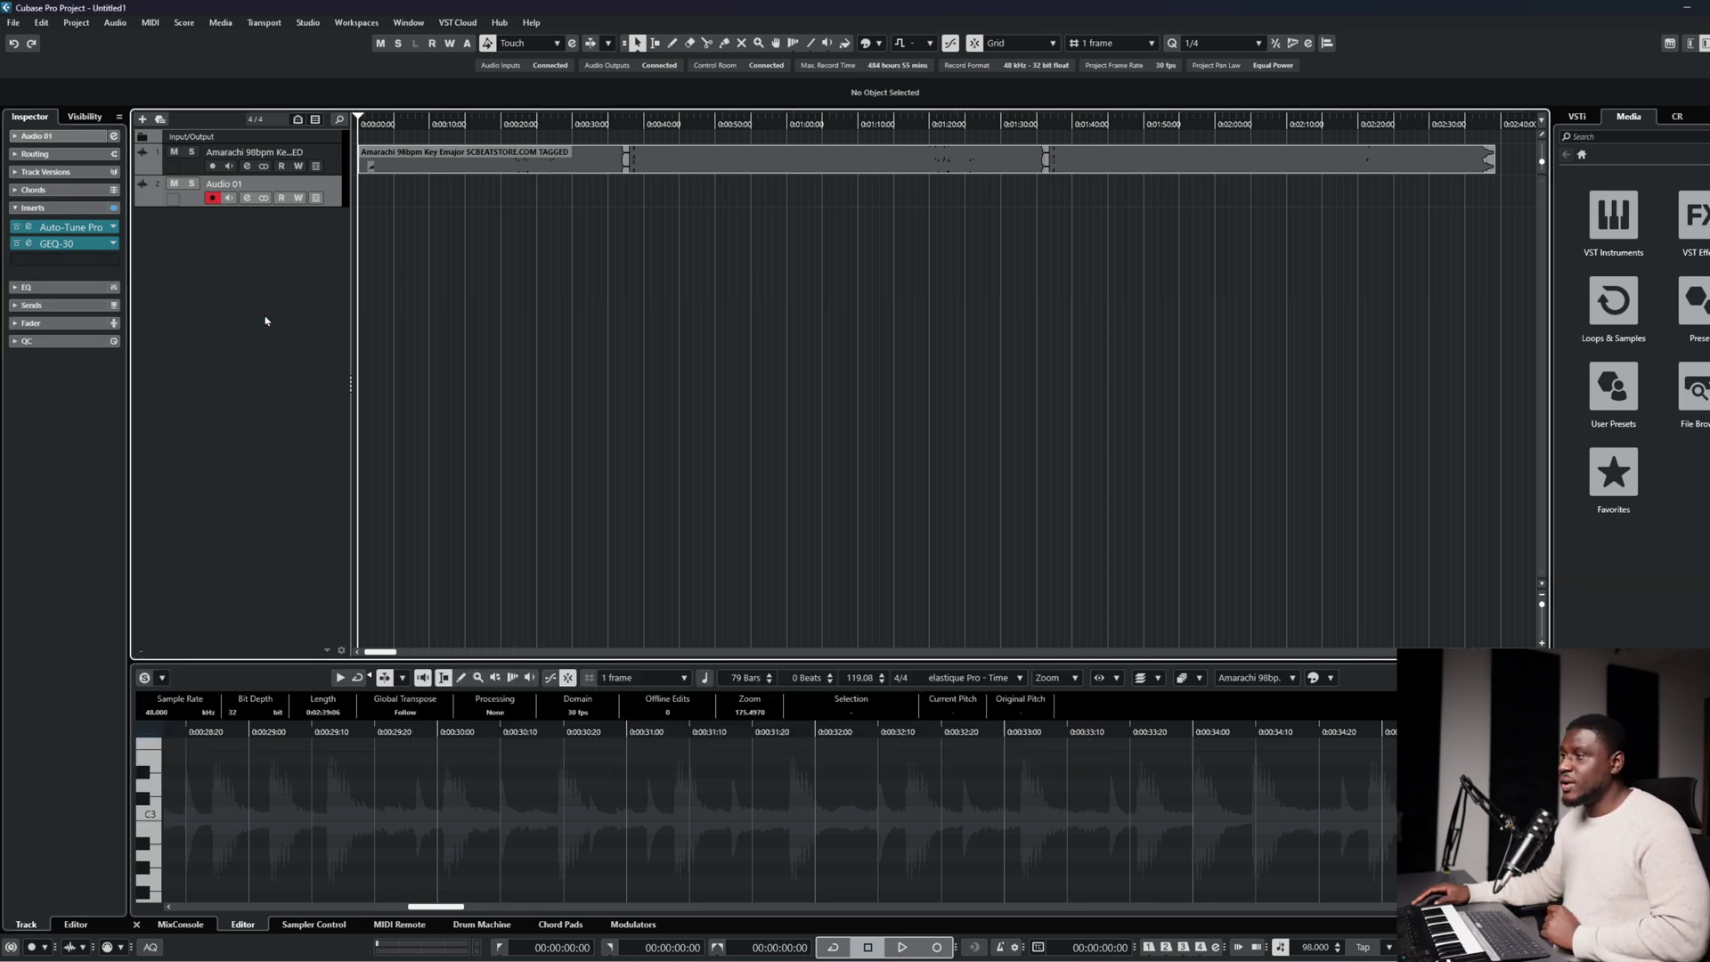
Duplicate Audio 01 with its inserts, name the tracks vocal 1 and vocal 2, and zoom out.
right_click(332, 192)
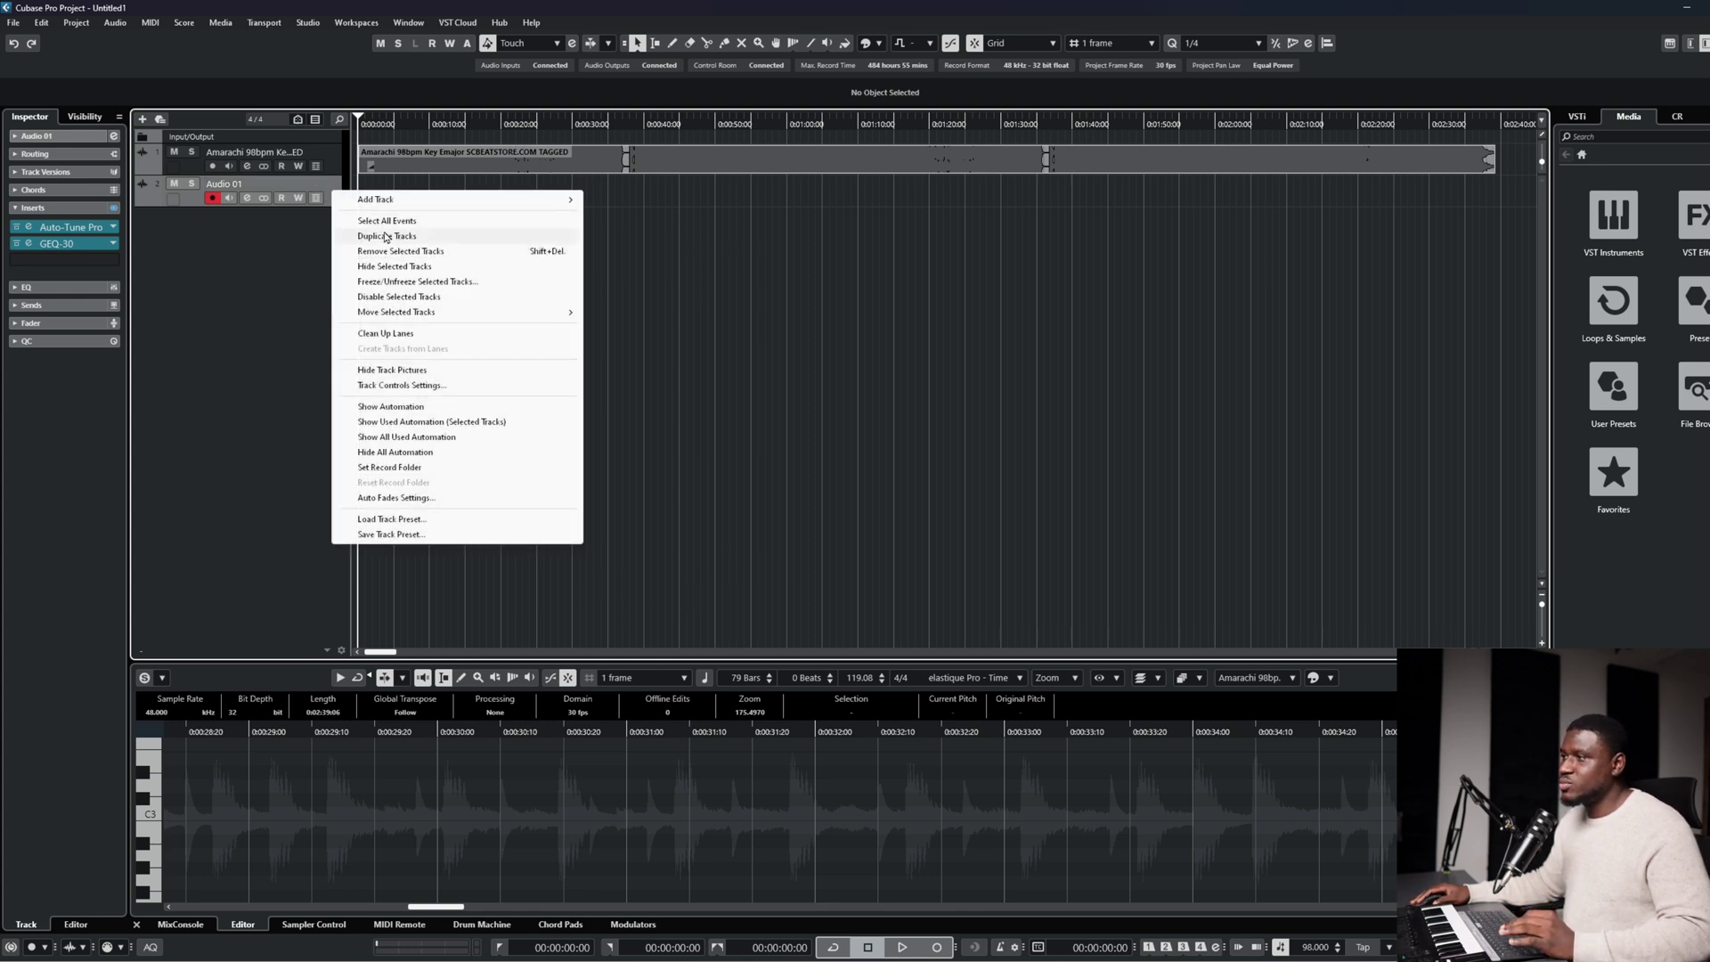
click(386, 236)
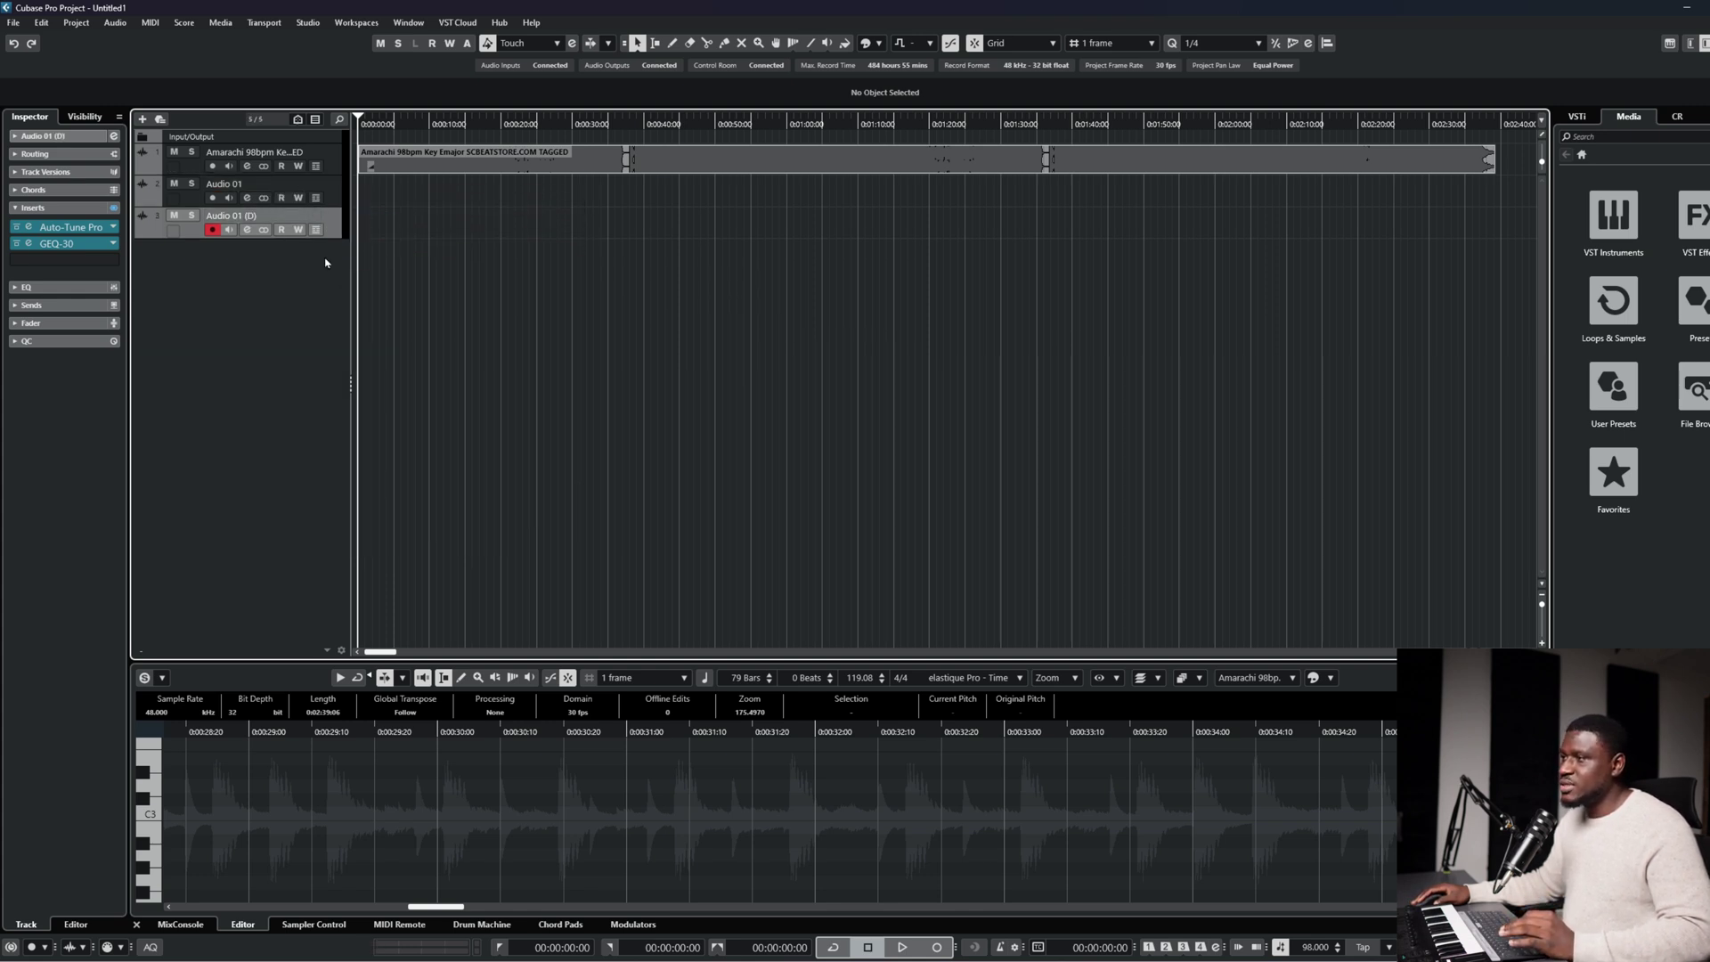
double_click(234, 215)
text(r)
key(Return)
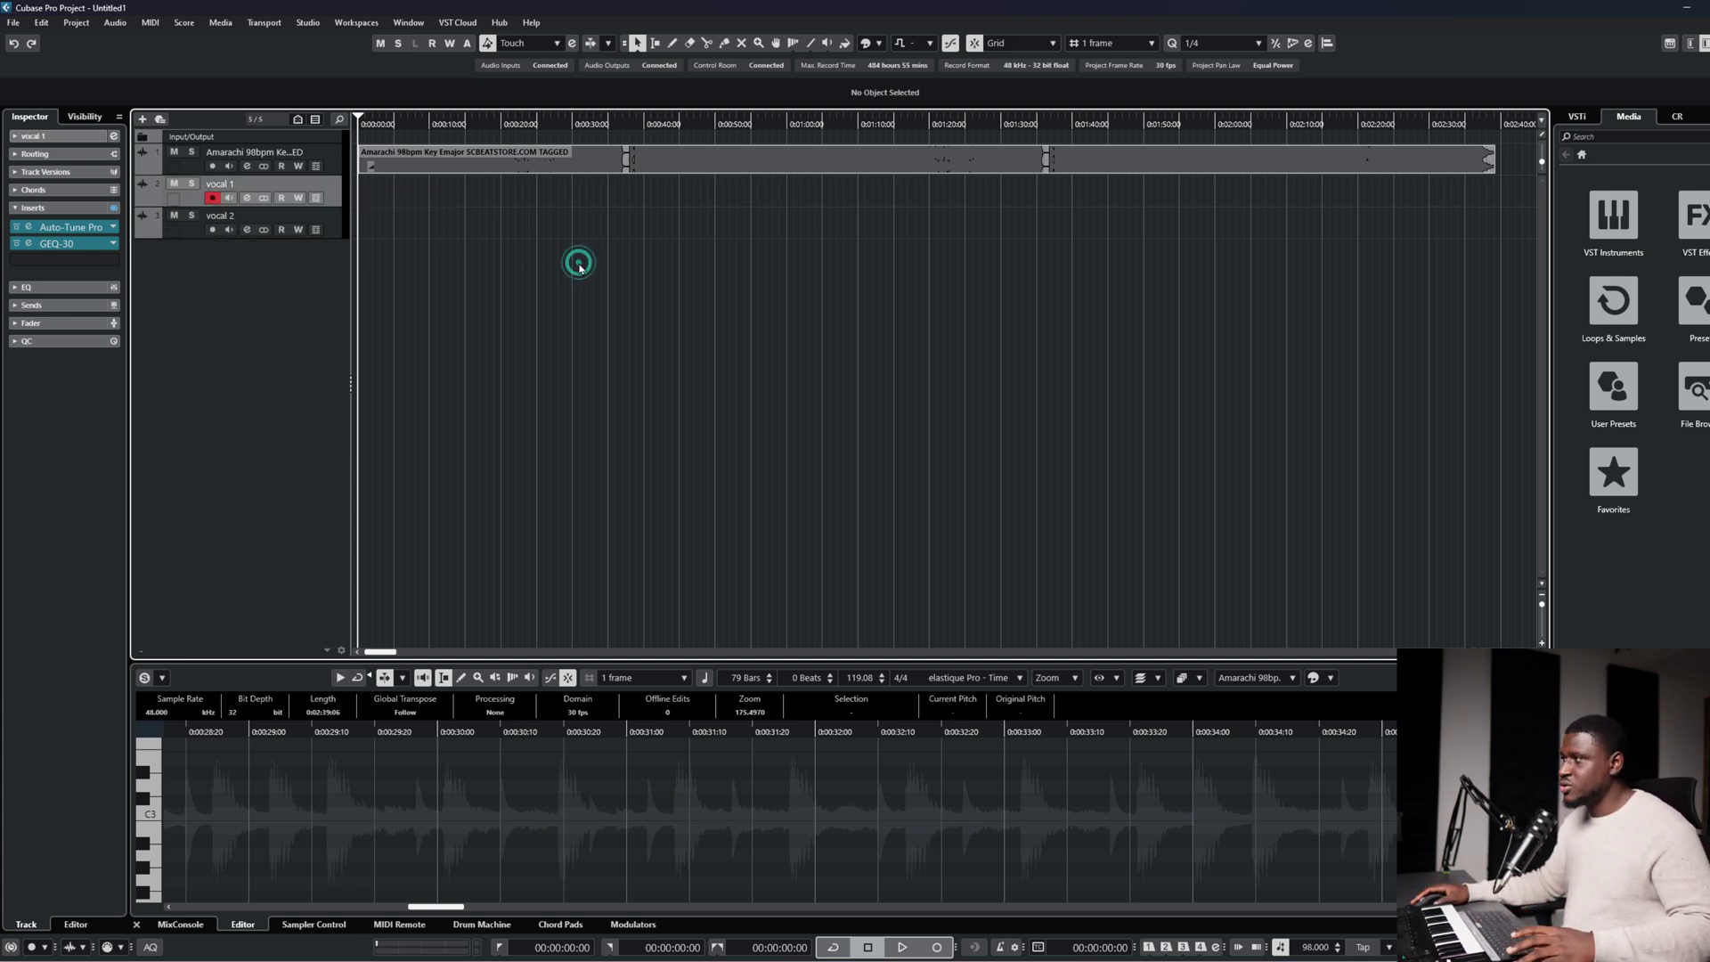
key(g)
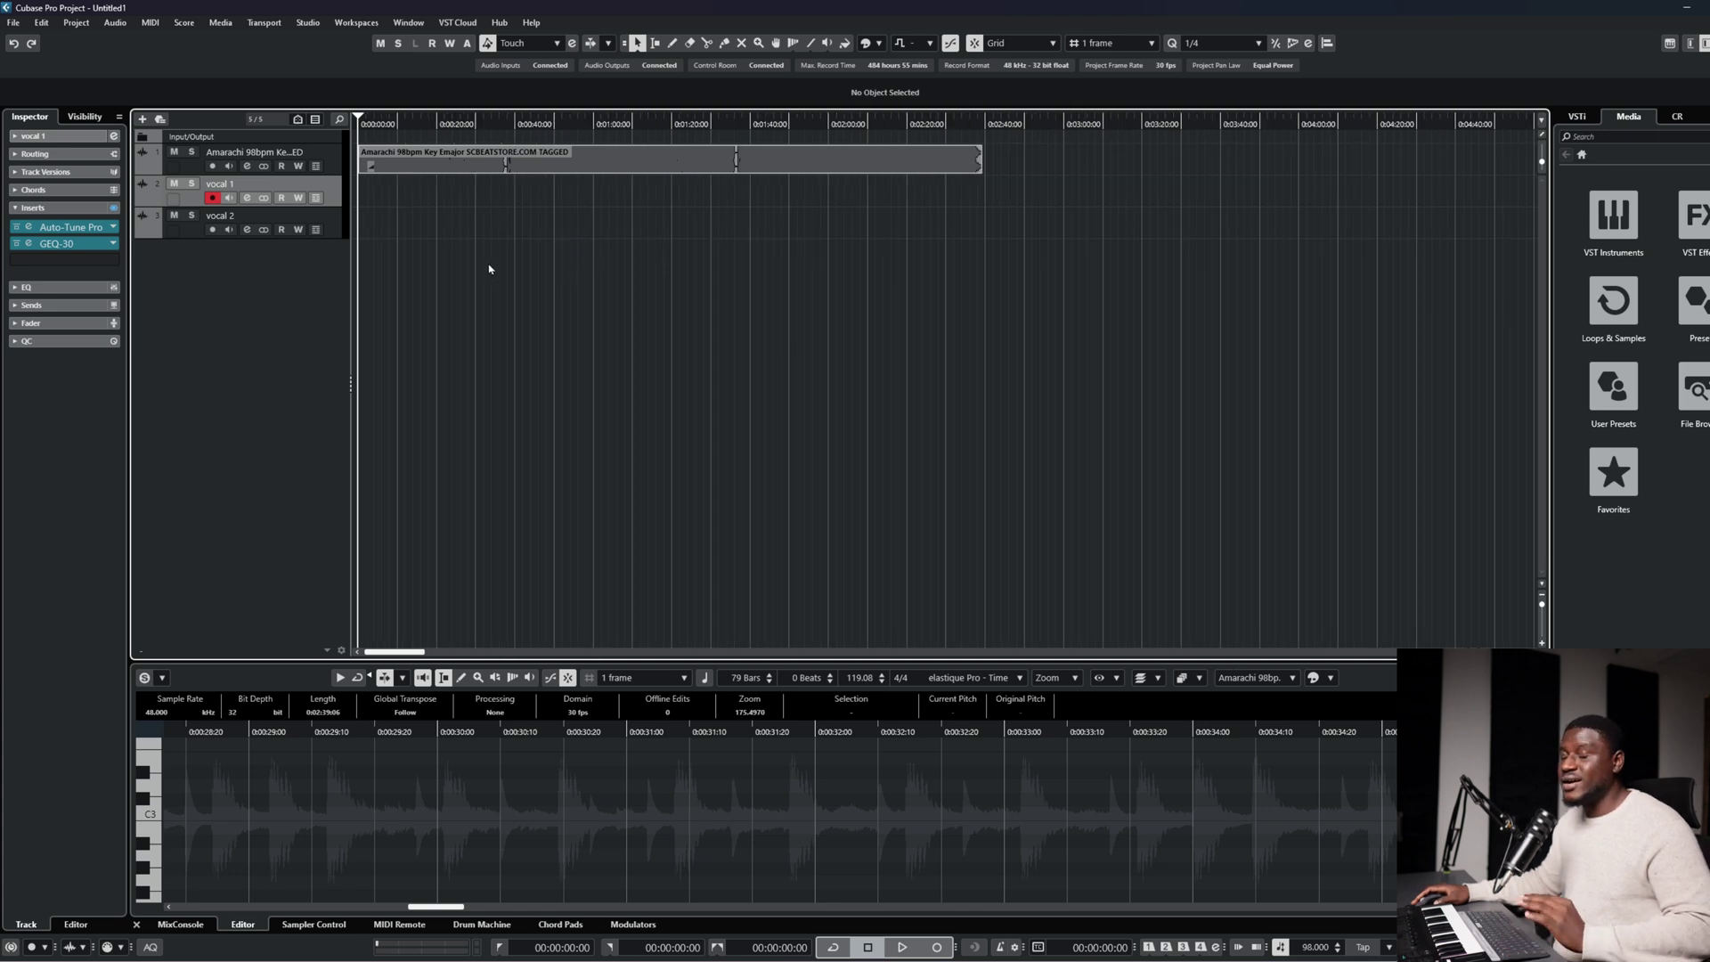